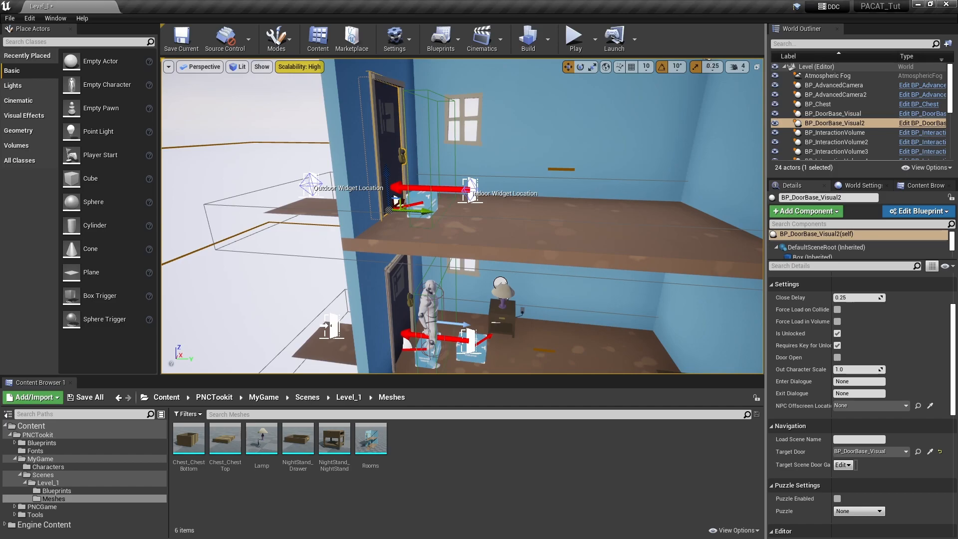
Orbit the viewport to survey both rooms of Level_1, then start a Play-in-editor session
right_drag(535, 262, 529, 234)
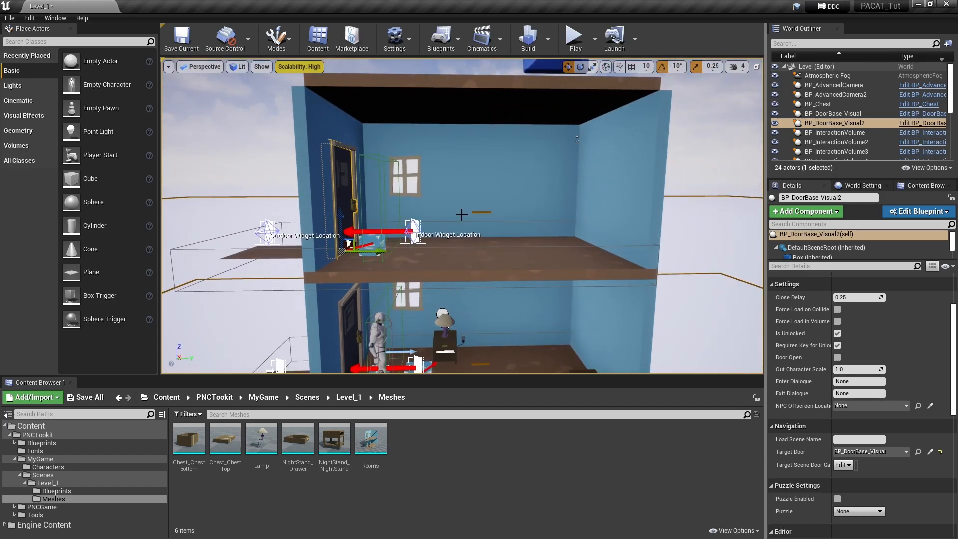
mouse_move(515, 279)
right_down()
mouse_move(498, 285)
mouse_move(513, 290)
right_up()
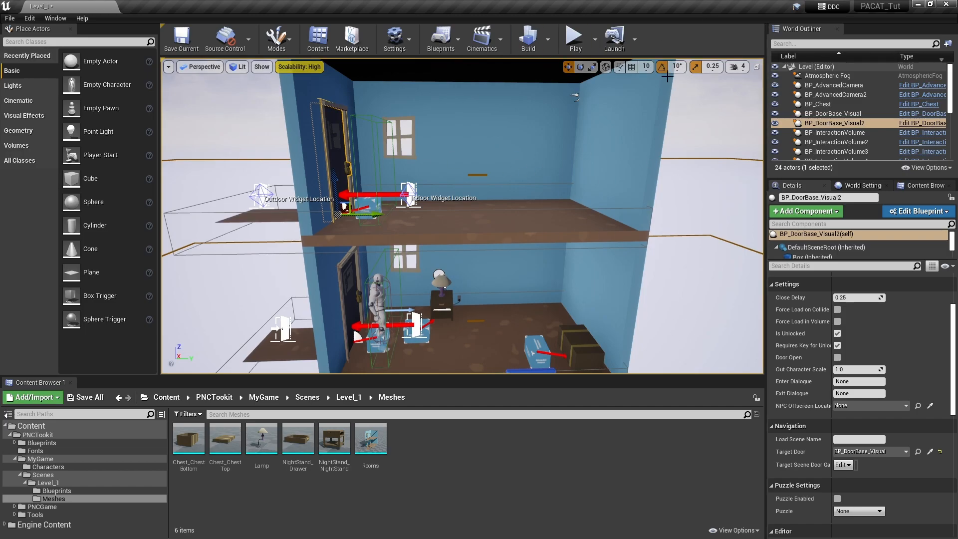
click(575, 36)
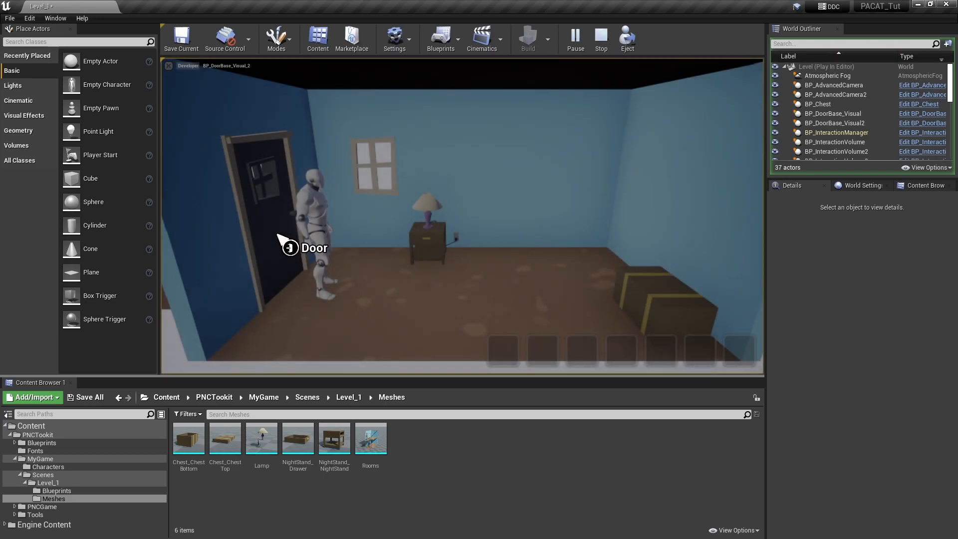
In the running game, use the door twice, switch on the nightstand lamp, open the chest, then stop playing
click(280, 236)
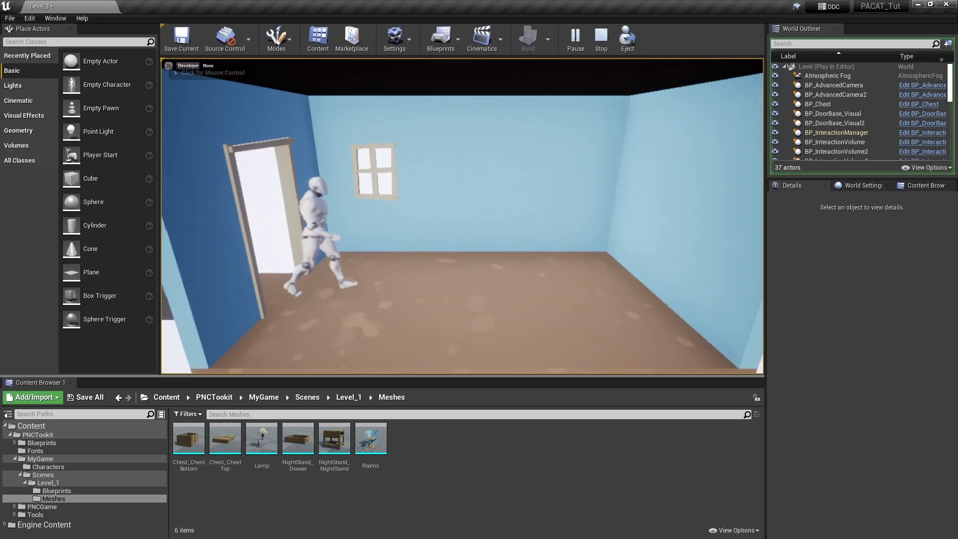
click(279, 237)
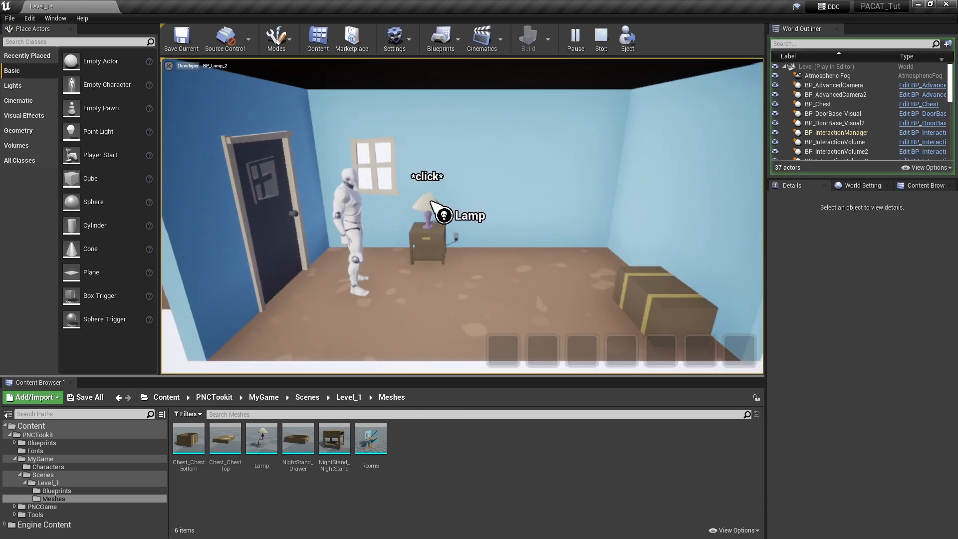
click(431, 203)
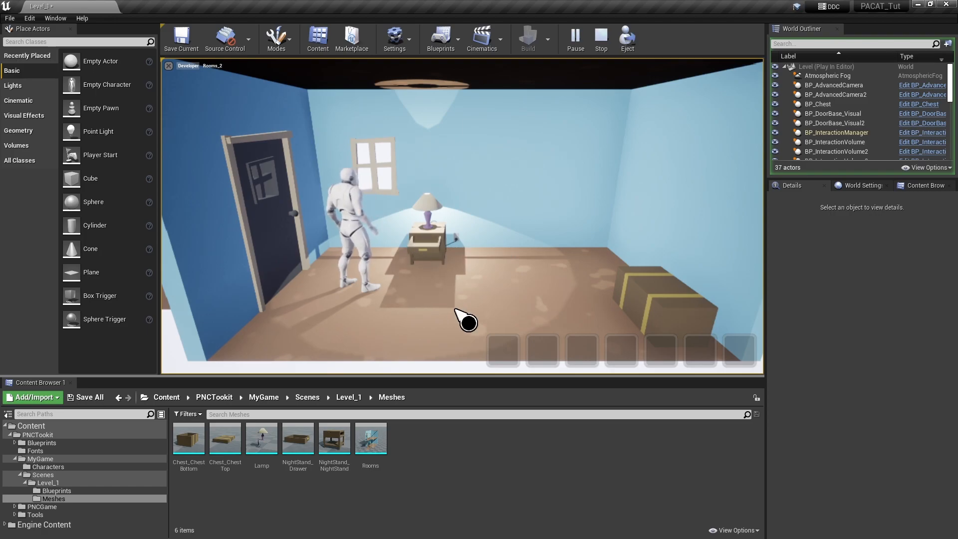
click(661, 304)
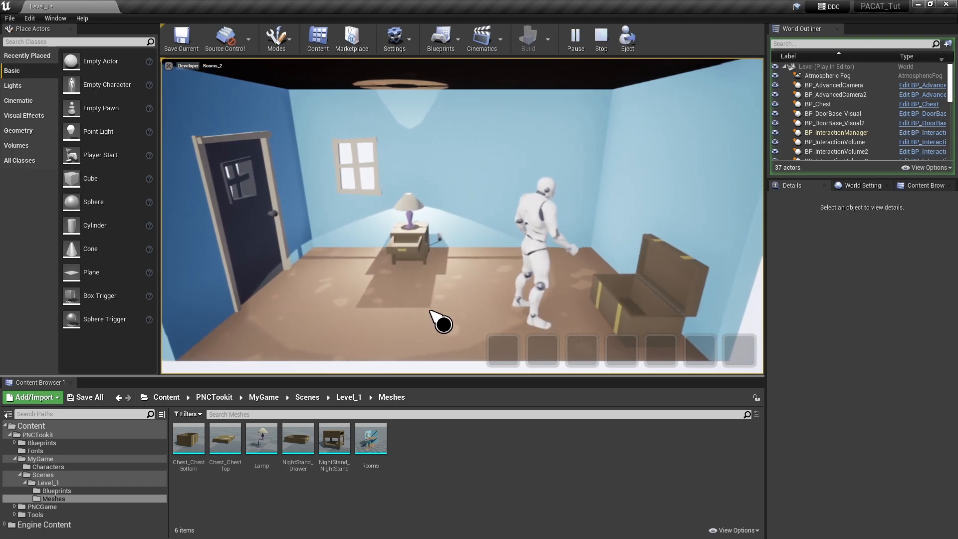
click(602, 37)
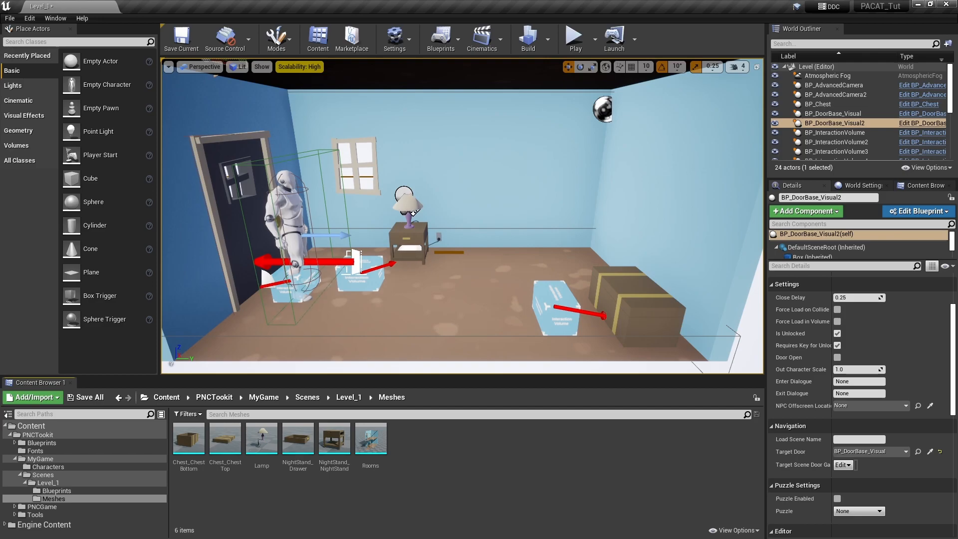
Import the PuppyChow FBX with default settings and create PuppyChow_Tex_Mat from the PuppyChow_Tex texture
drag(598, 457, 450, 465)
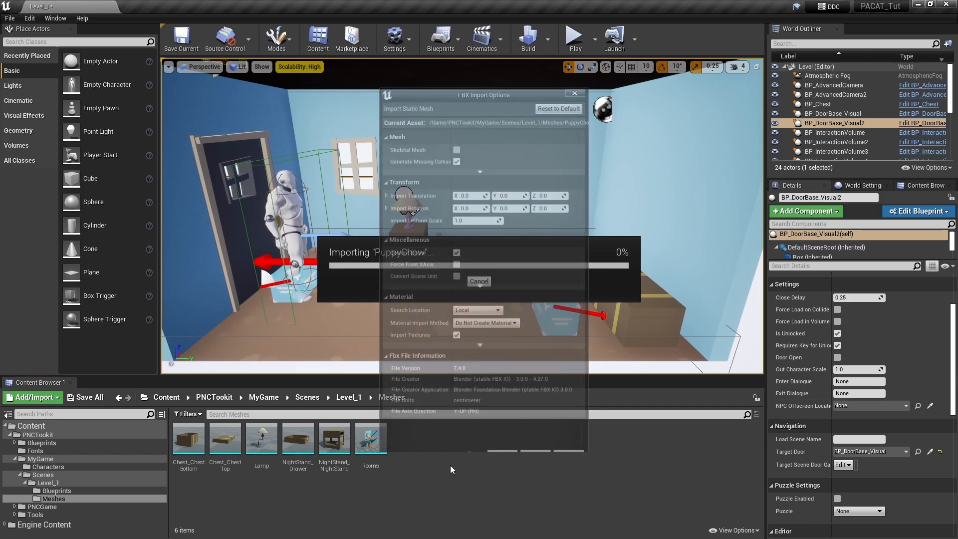
click(537, 429)
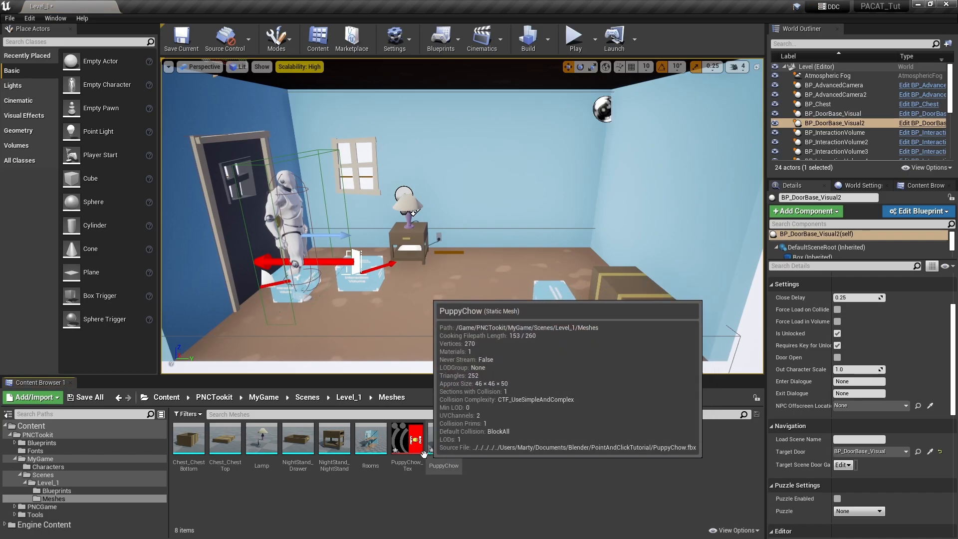
click(407, 439)
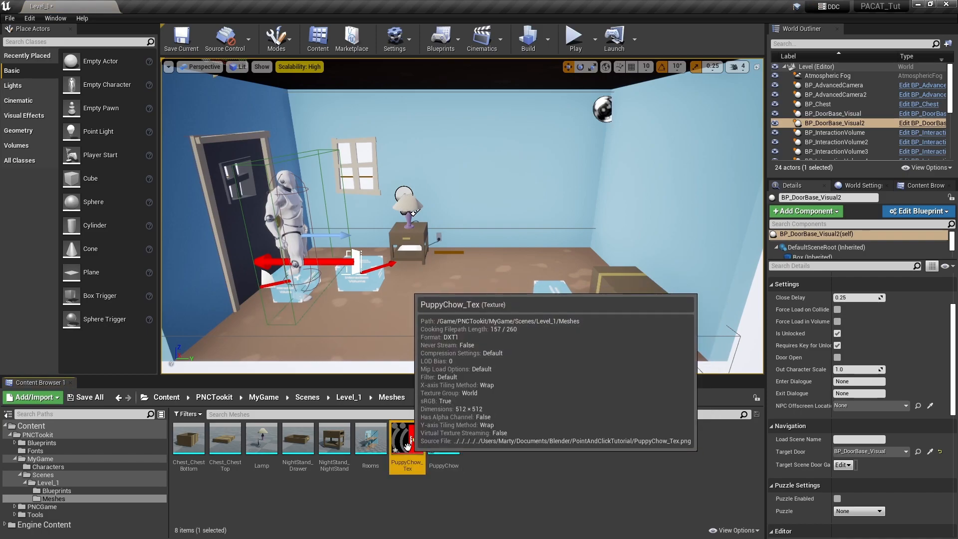
right_click(410, 446)
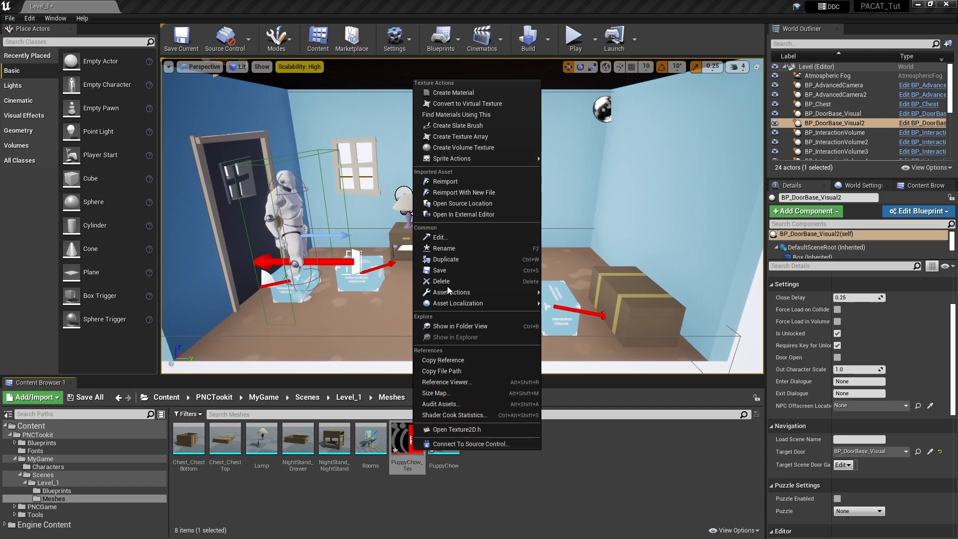
click(454, 92)
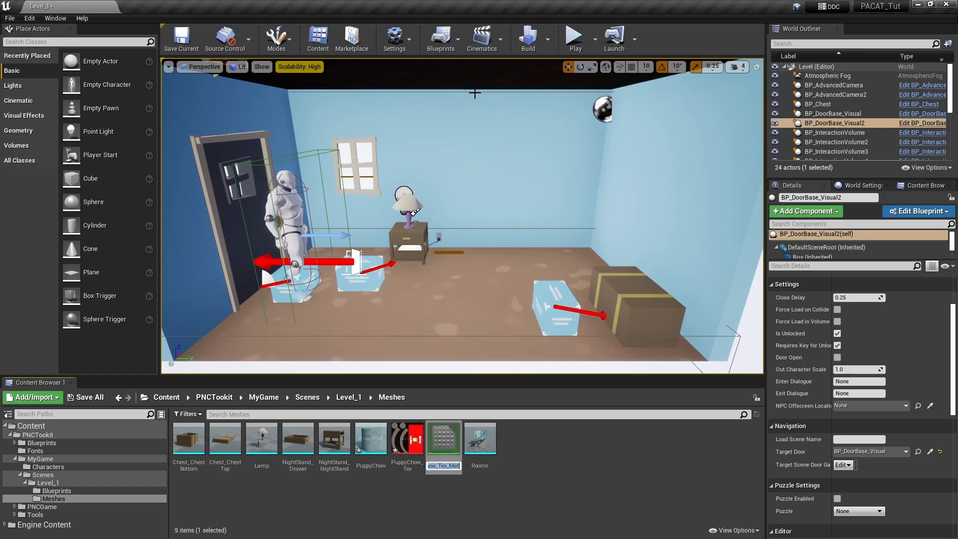
key(Return)
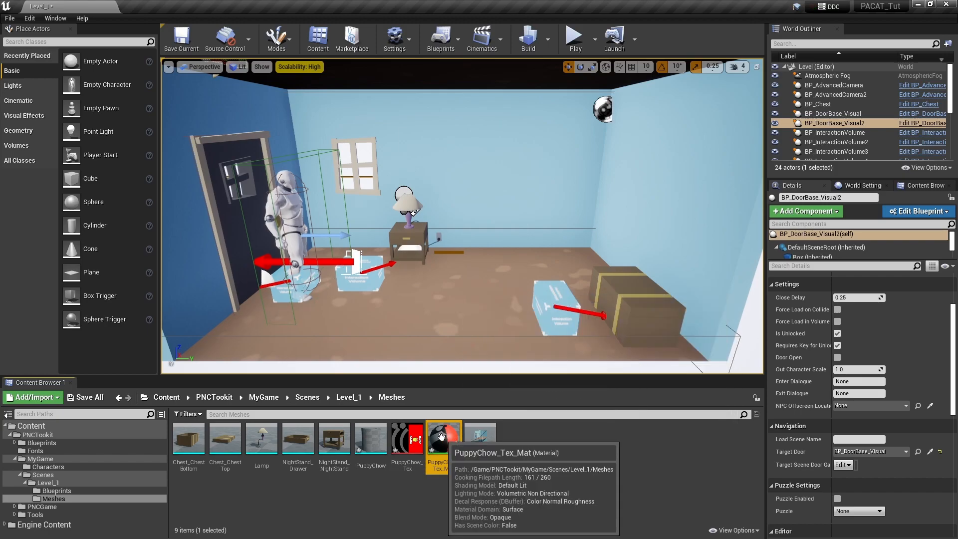
click(482, 439)
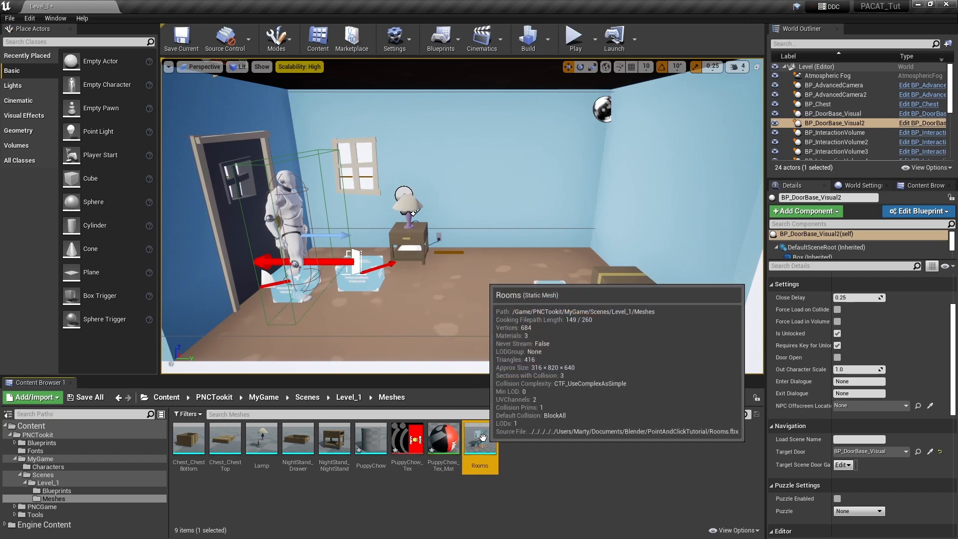
Assign PuppyChow_Tex_Mat to Element 0 of the PuppyChow static mesh and save the mesh
double_click(484, 442)
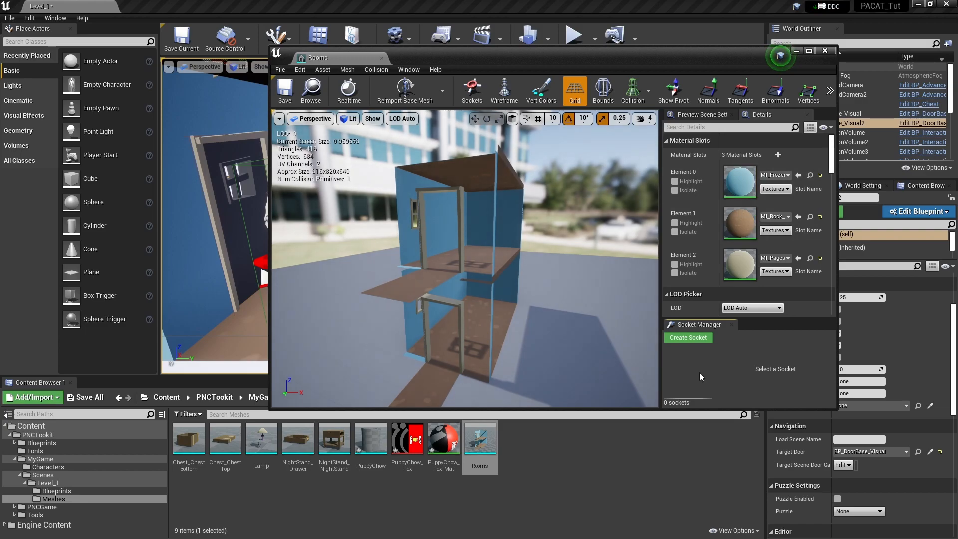
click(825, 51)
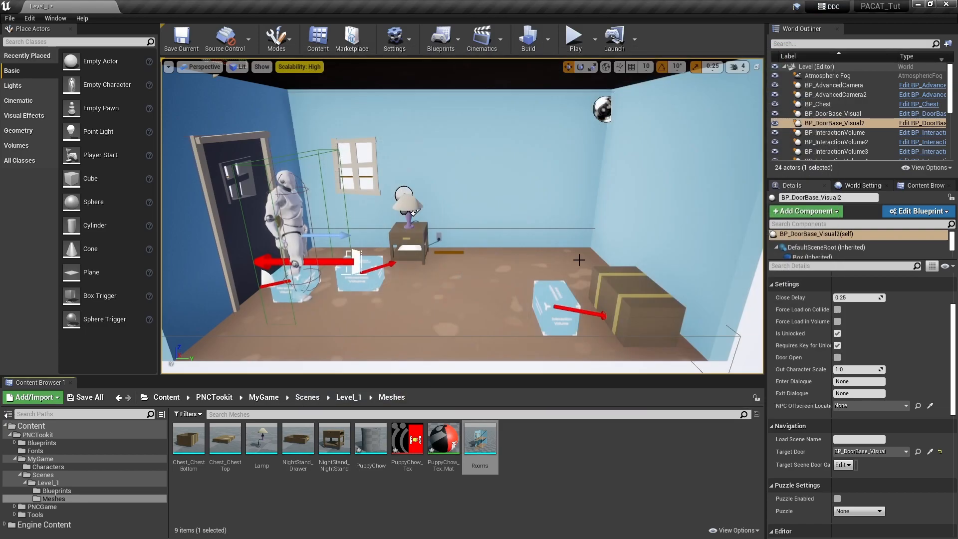
double_click(371, 439)
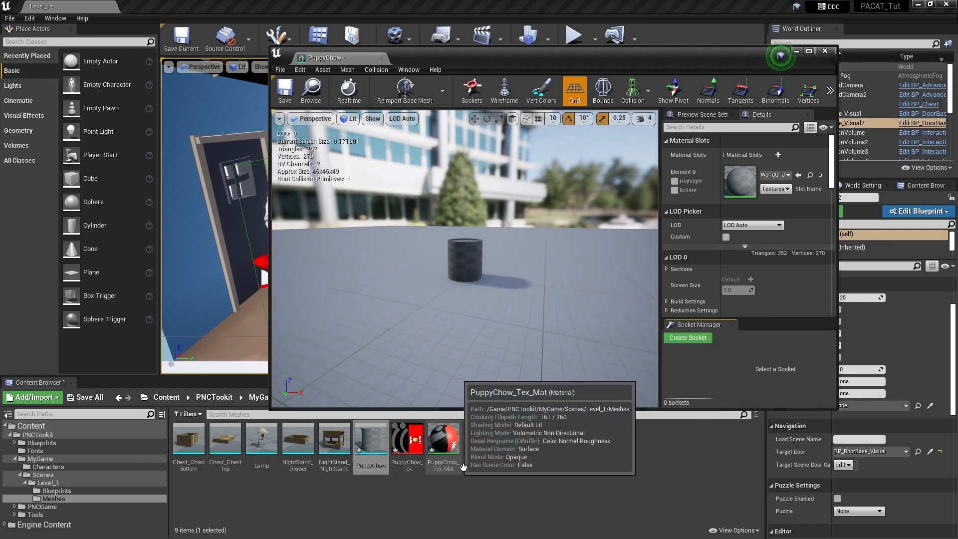
drag(456, 470, 741, 181)
click(285, 89)
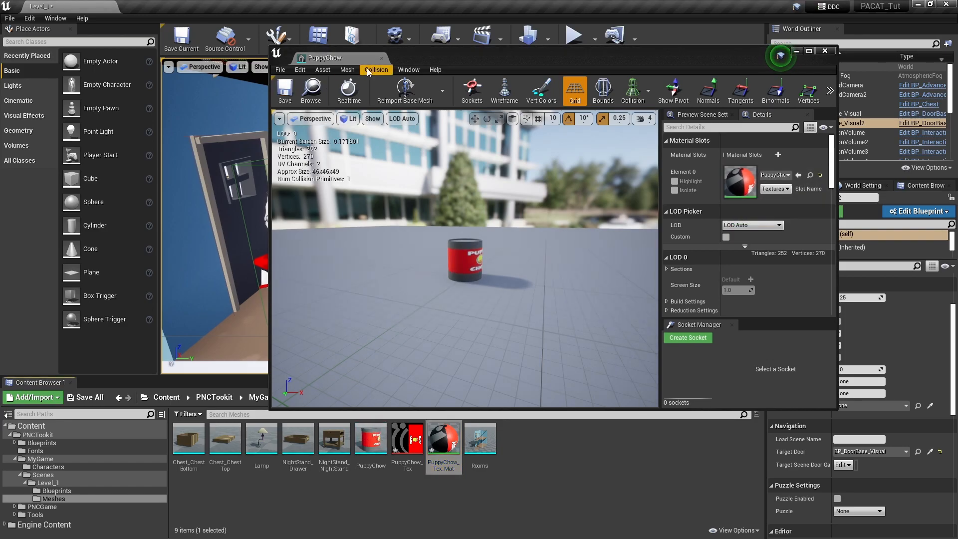
click(382, 58)
click(558, 468)
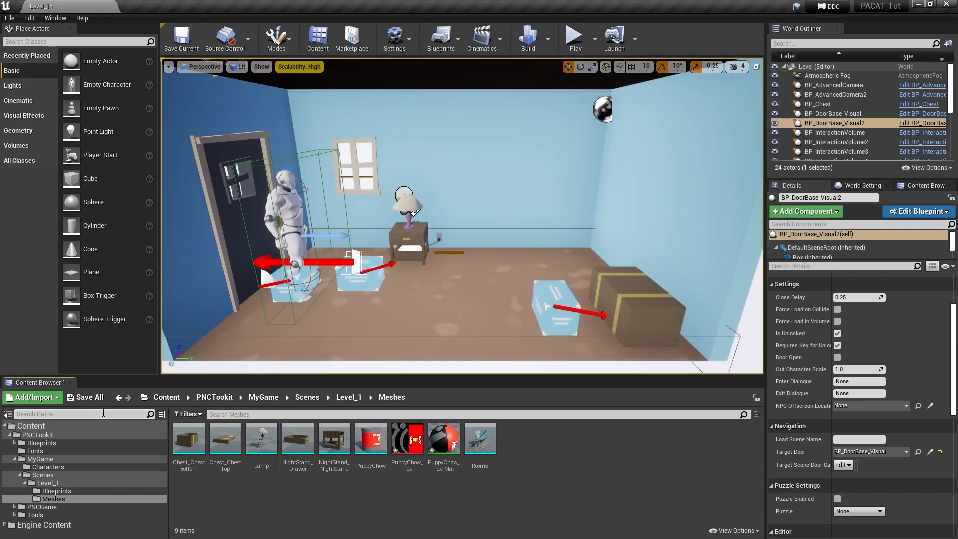
Save all modified content including the level, and open the Level_1 Blueprints folder
click(91, 398)
click(574, 365)
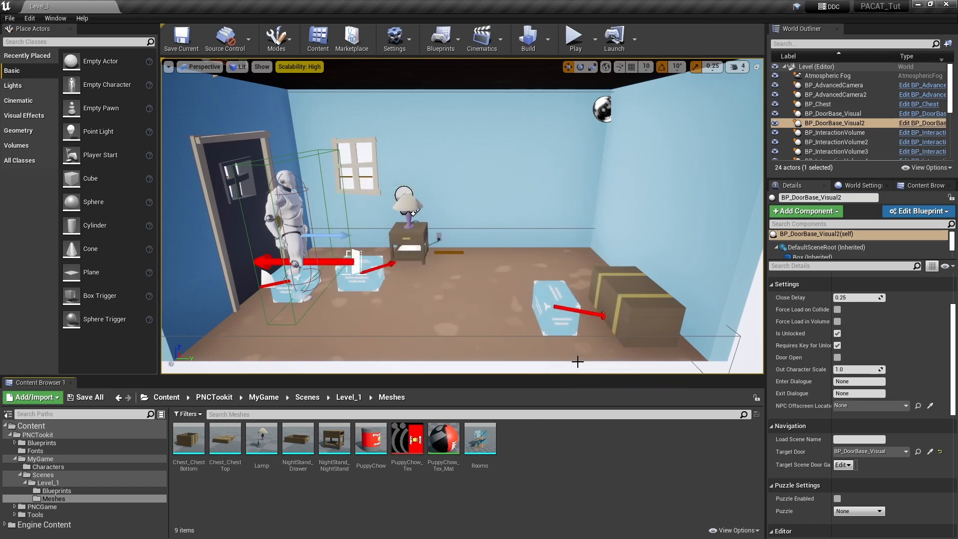
click(349, 397)
double_click(185, 441)
Create a Blueprint Class with parent BP_ItemBase and name it BP_PuppyChow
right_click(460, 451)
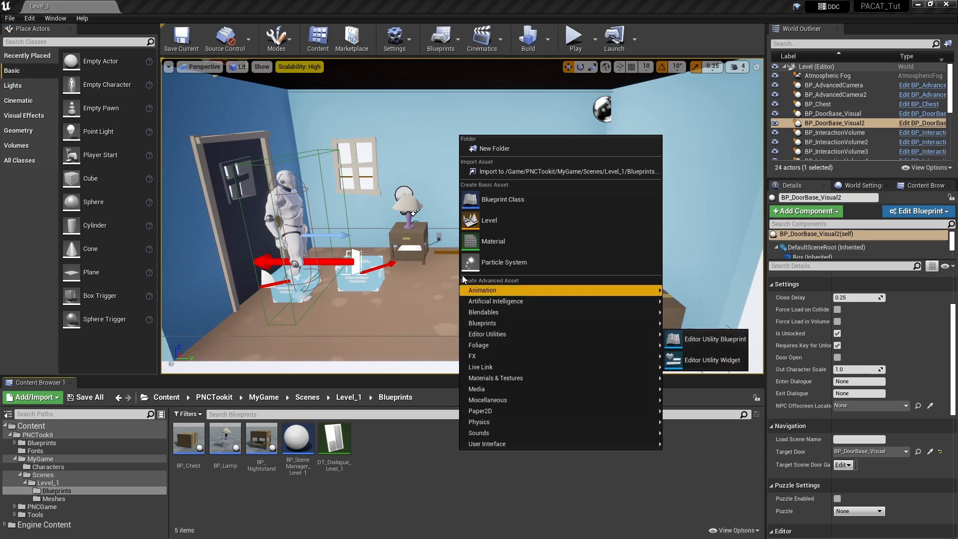
click(551, 199)
click(502, 327)
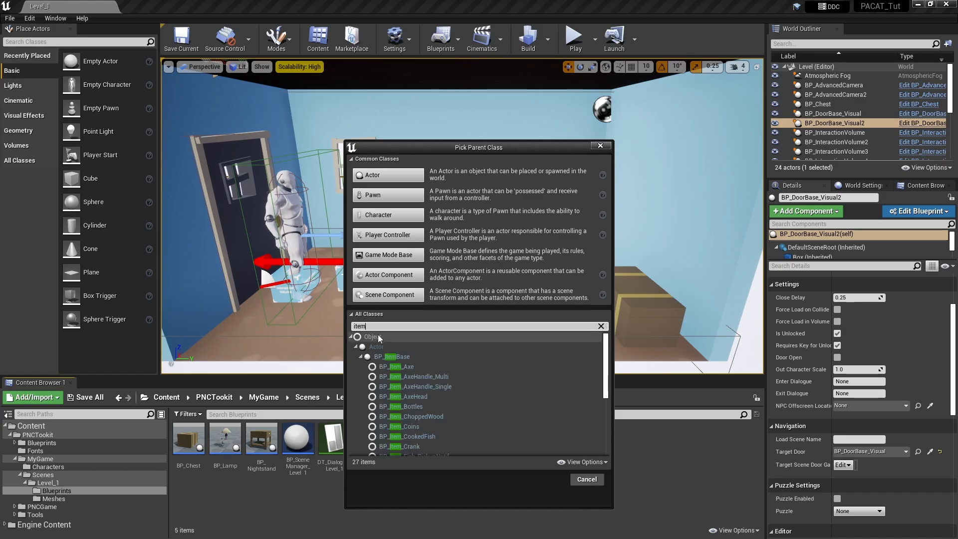
click(403, 359)
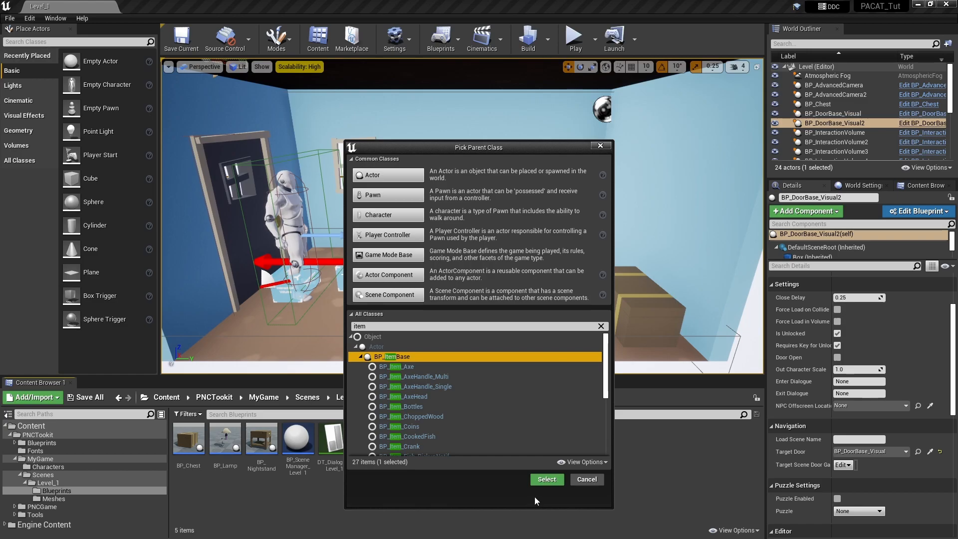
click(547, 480)
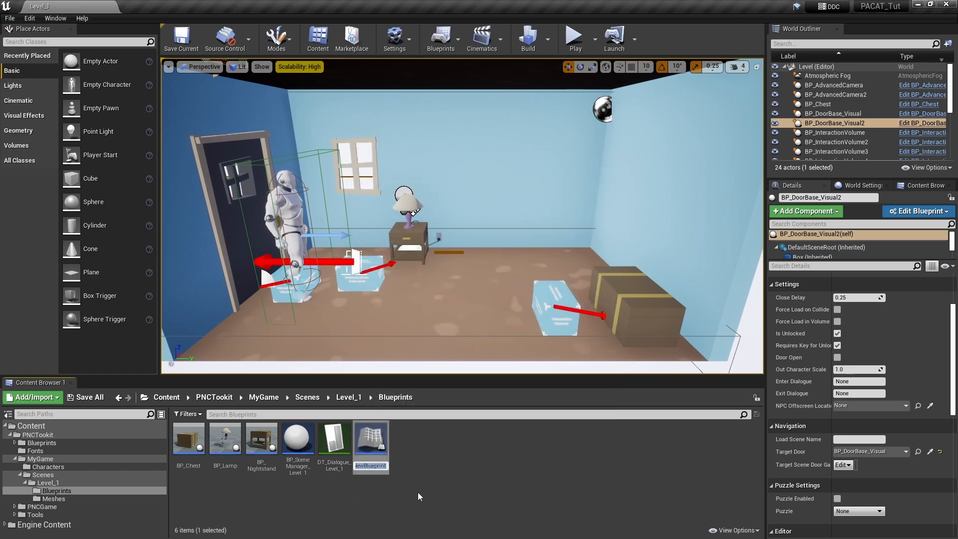
text(BP_P)
text(uppyC)
text(how)
key(Return)
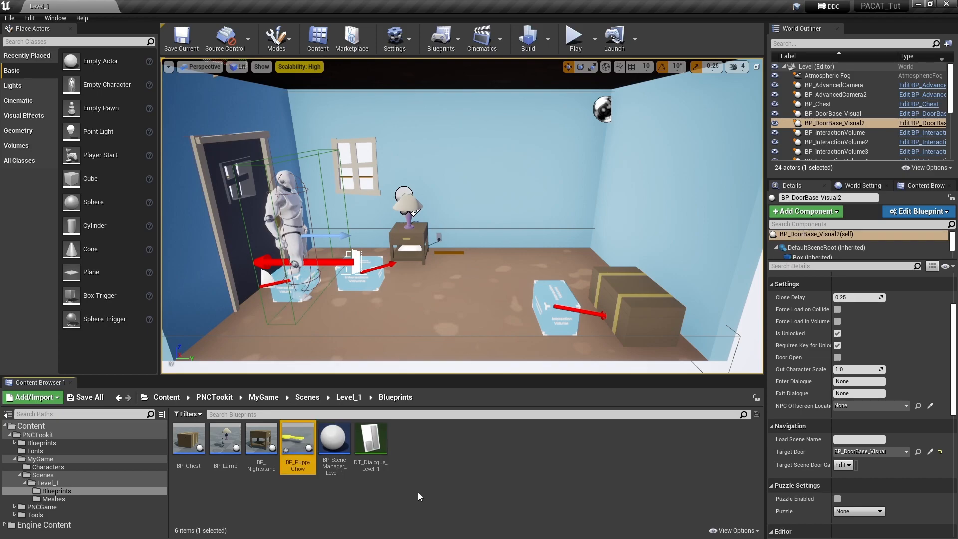
Open BP_PuppyChow docked beside the level and set the Sphere component's scale to 1.0
double_click(303, 446)
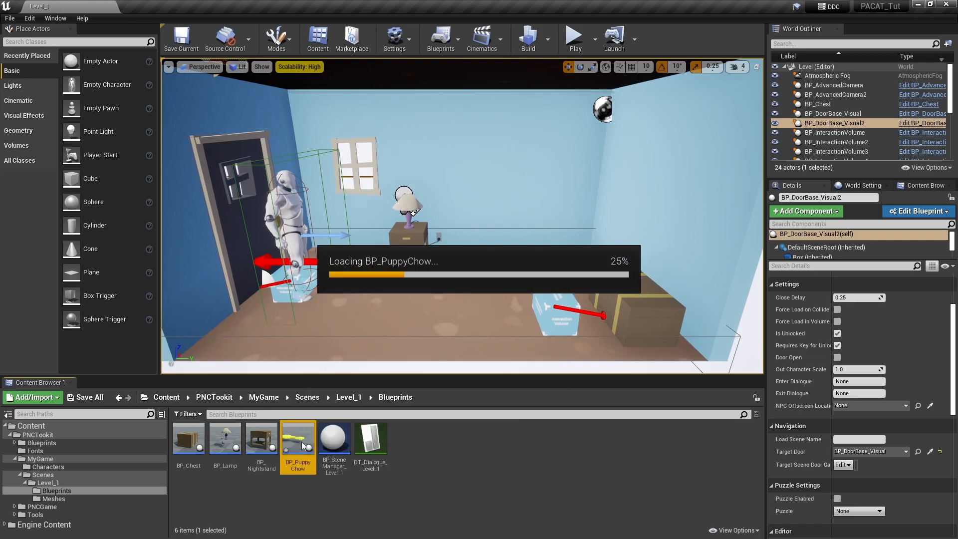
drag(353, 57, 356, 2)
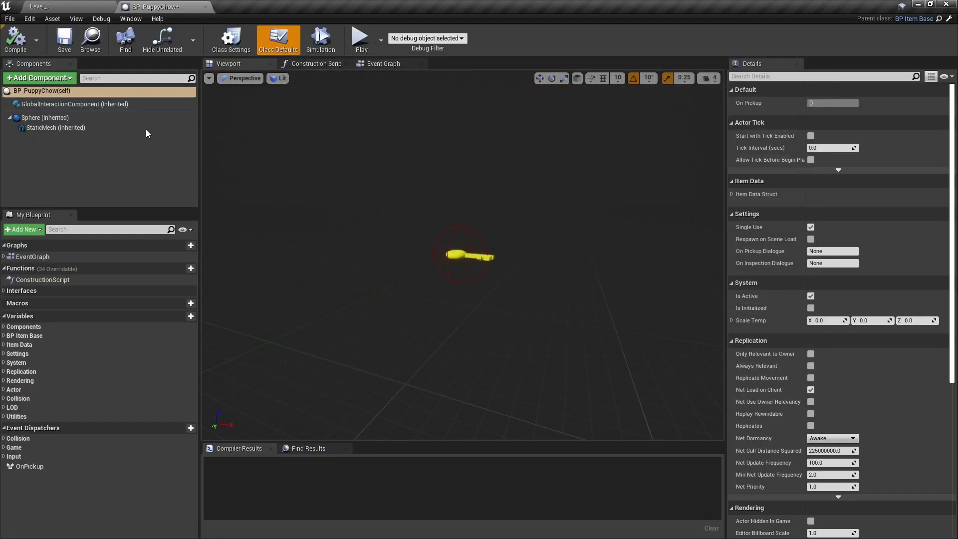
click(48, 118)
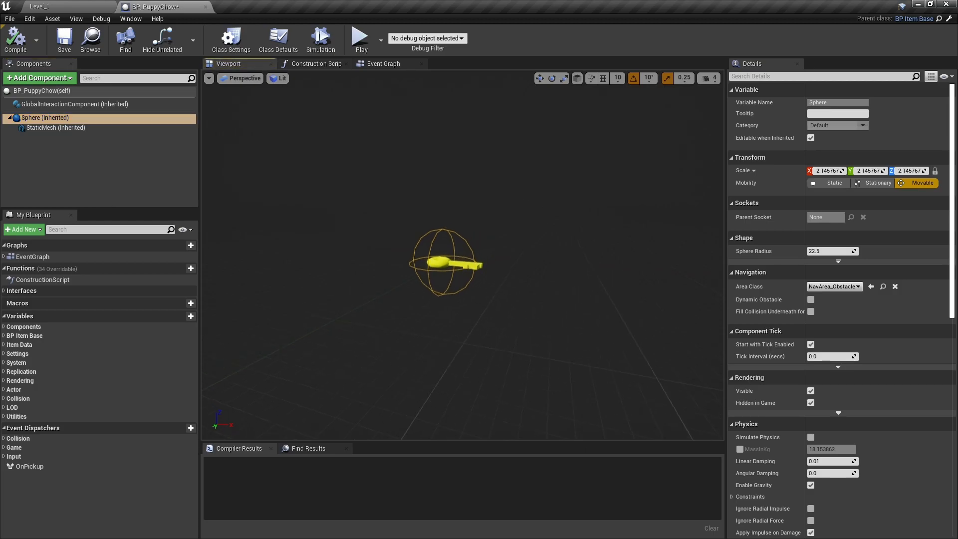
click(830, 172)
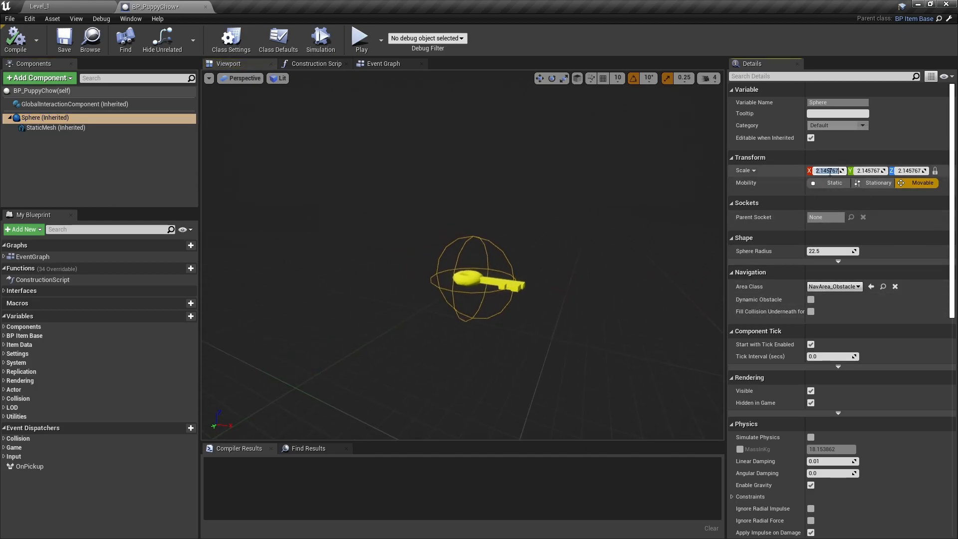
text(1)
key(Return)
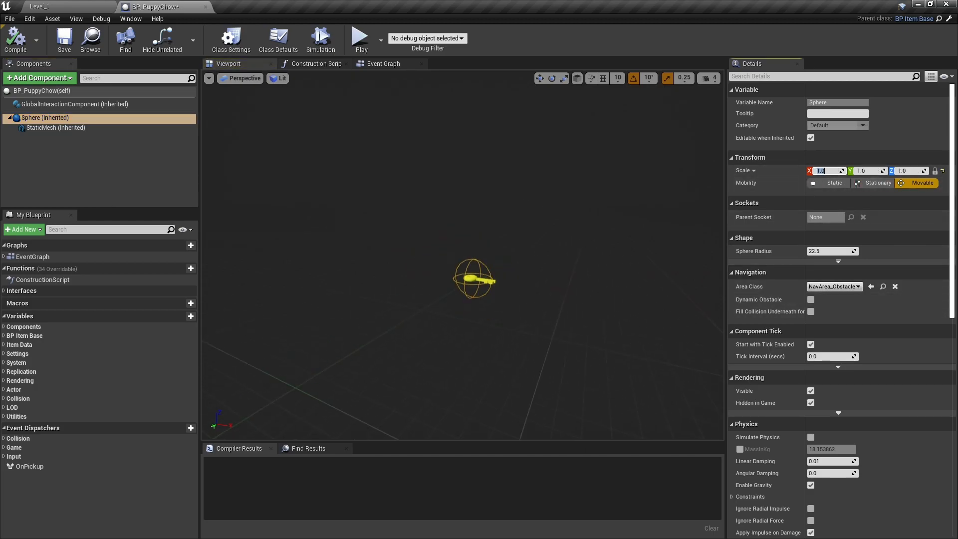
Replace the SM_Key static mesh with PuppyChow and lower the can about 25 units
click(77, 127)
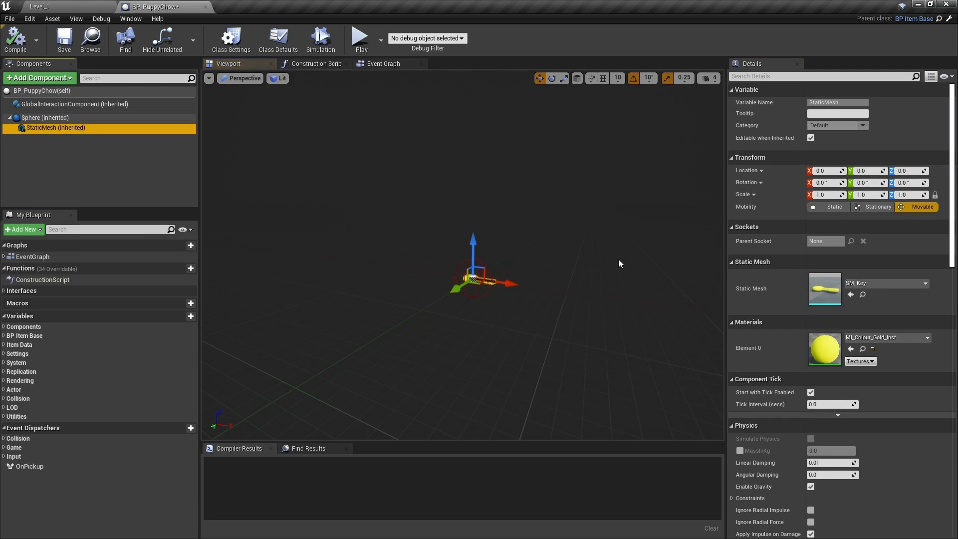
click(899, 285)
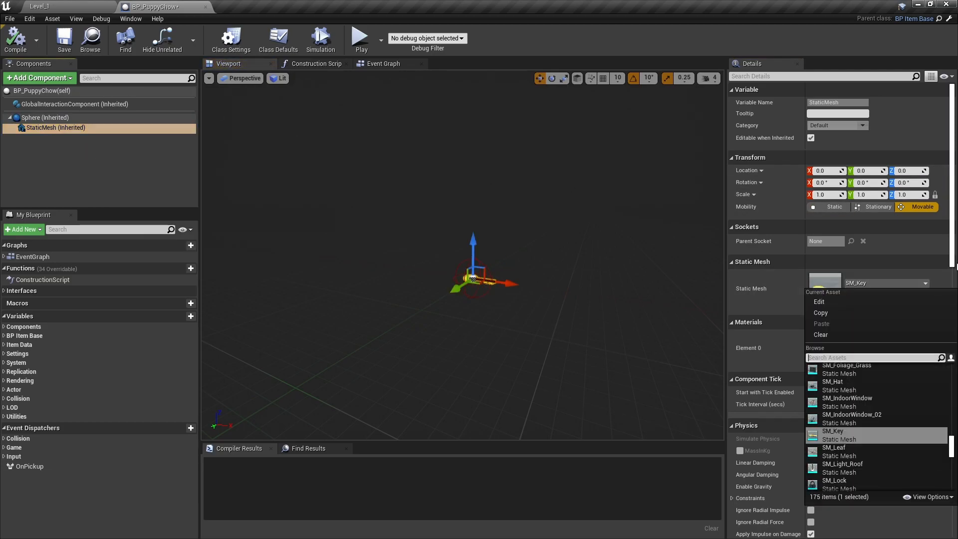
text(pupp)
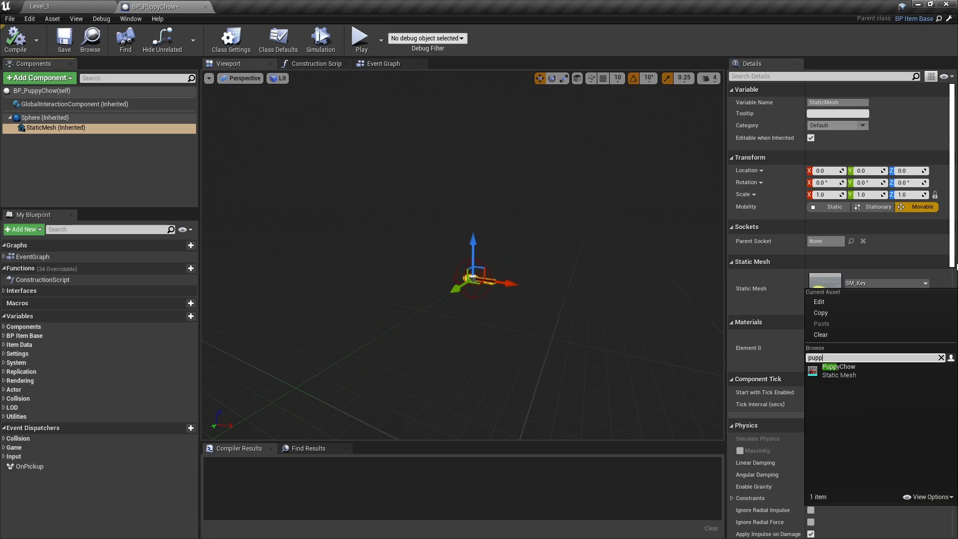
click(841, 370)
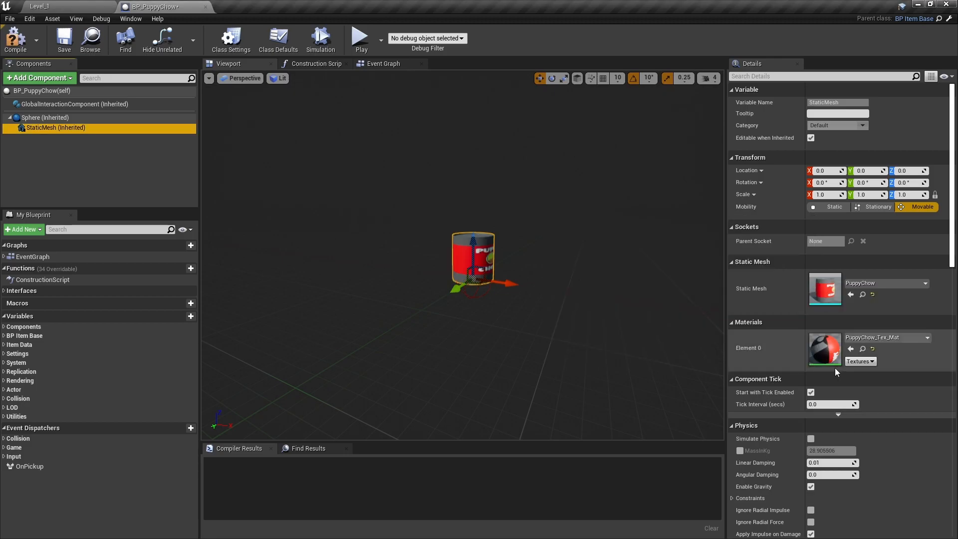
key(f)
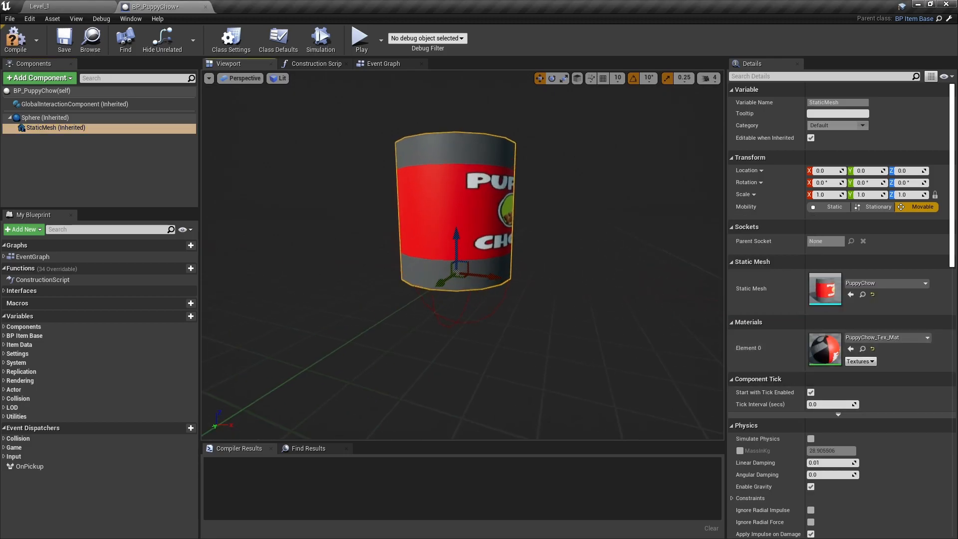
drag(454, 244, 457, 309)
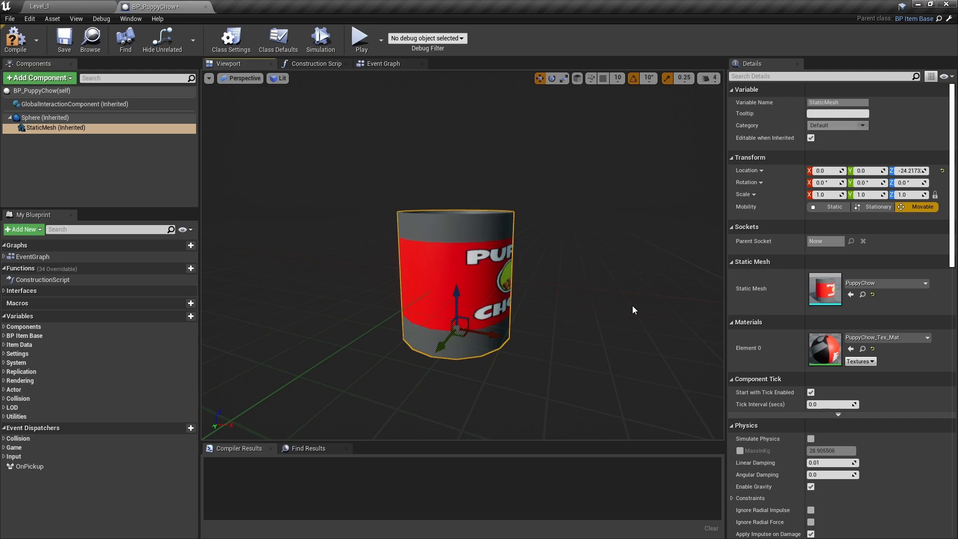
scroll(956, 172, down, 6)
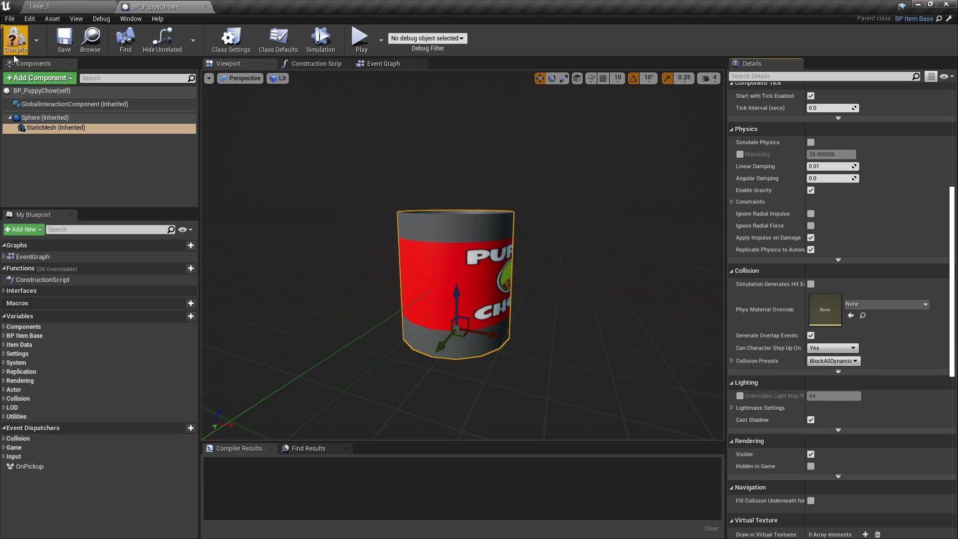
Compile BP_PuppyChow, look over the can's label, and return to the Level_1 editor
click(15, 39)
right_drag(357, 307, 310, 309)
key(d)
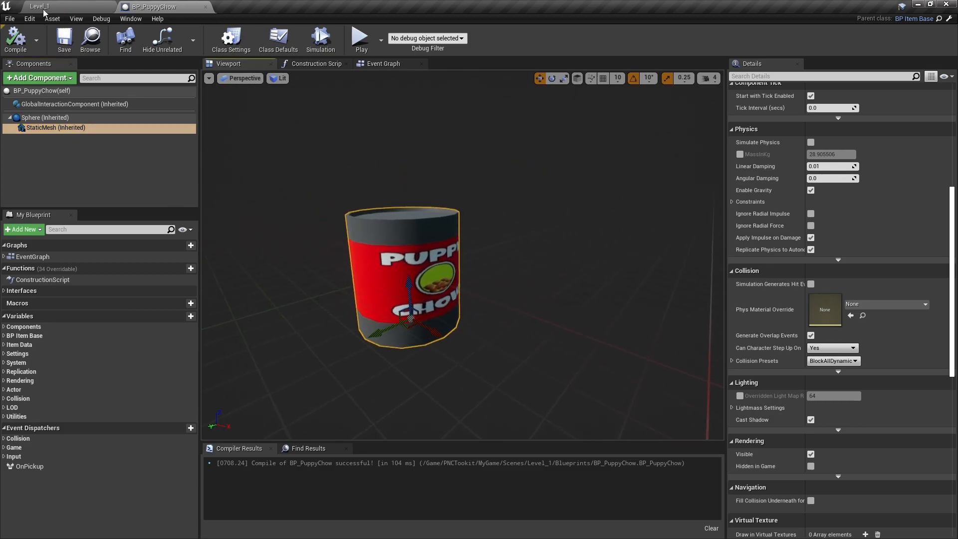
click(58, 9)
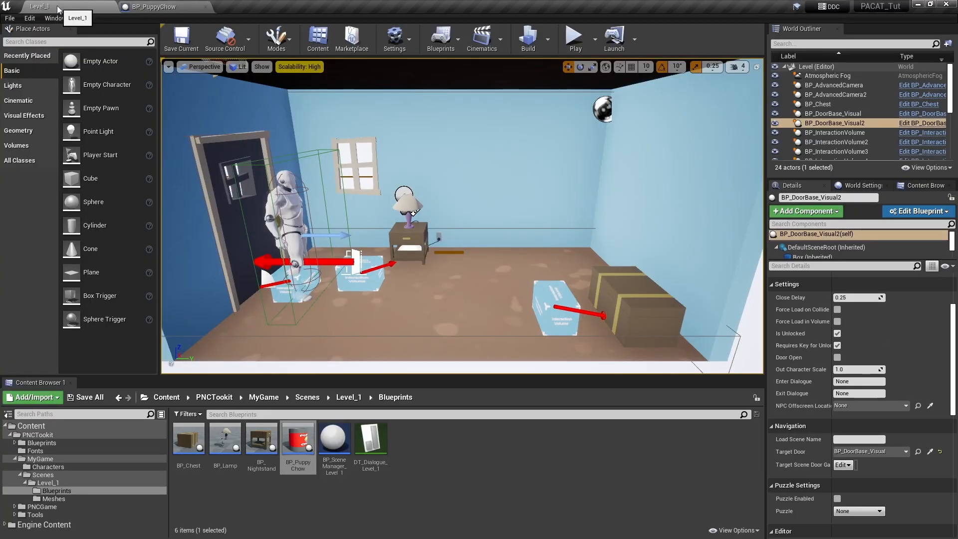
In BP_PuppyChow, select BP_PuppyChow(self) to show the Class Defaults, including Item Data
click(155, 6)
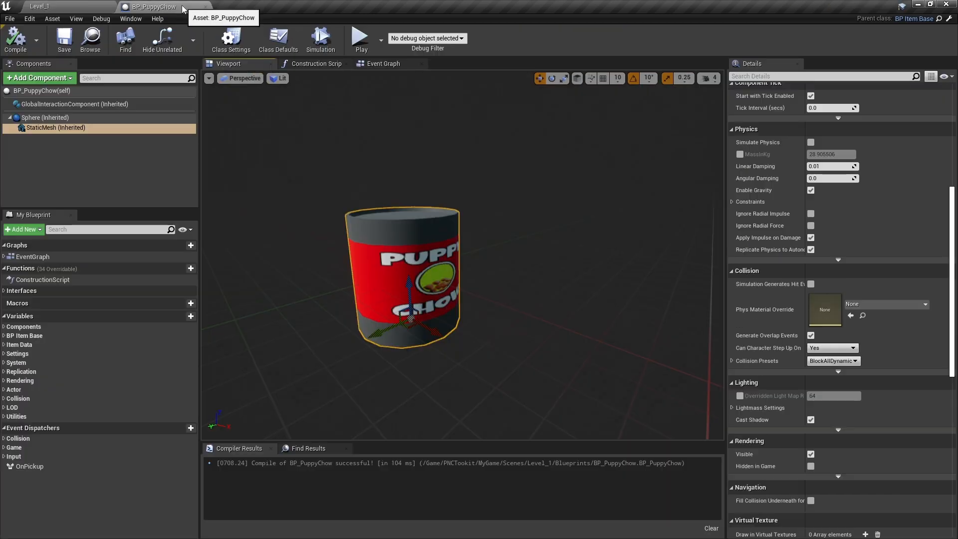
click(140, 181)
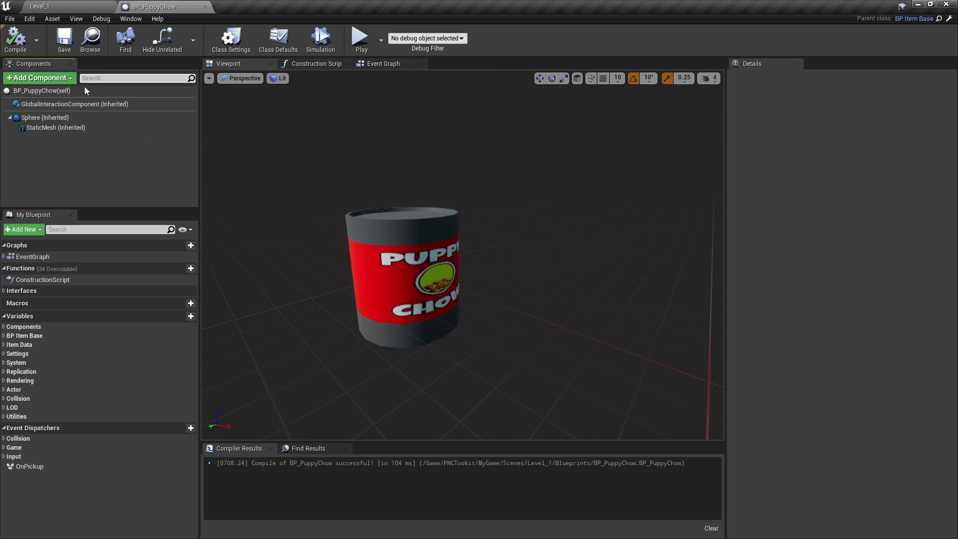
click(60, 91)
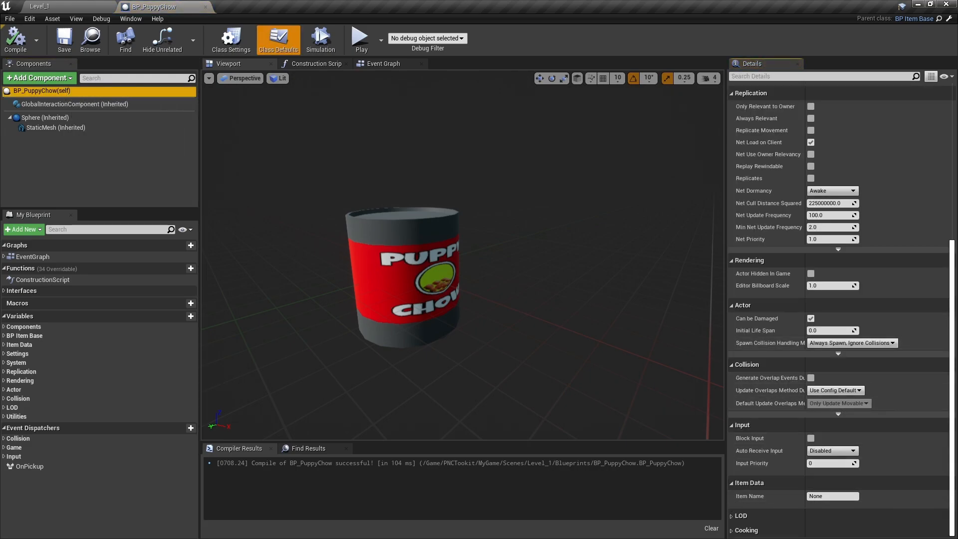
scroll(799, 250, up, 5)
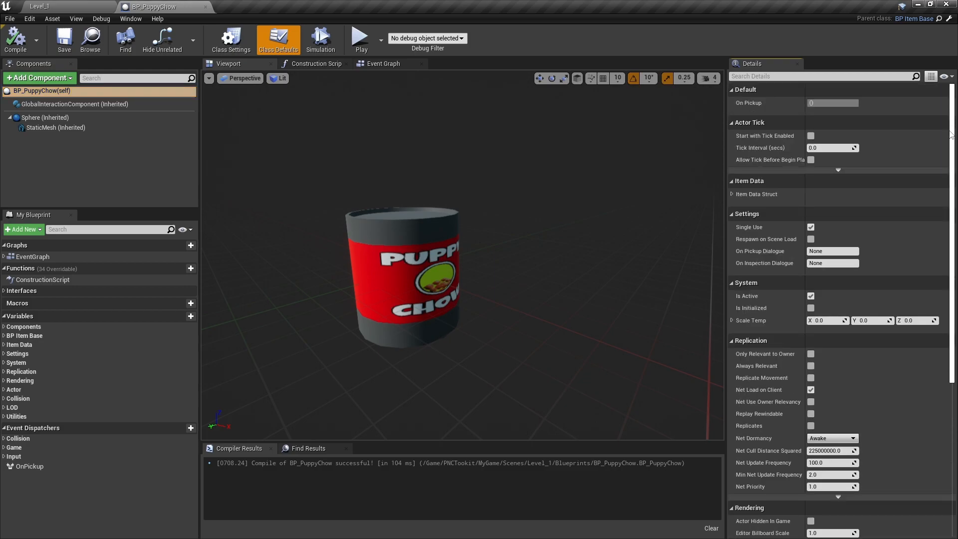
Enter PuppyChow as the Item Name under Item Data and recompile BP_PuppyChow
click(732, 193)
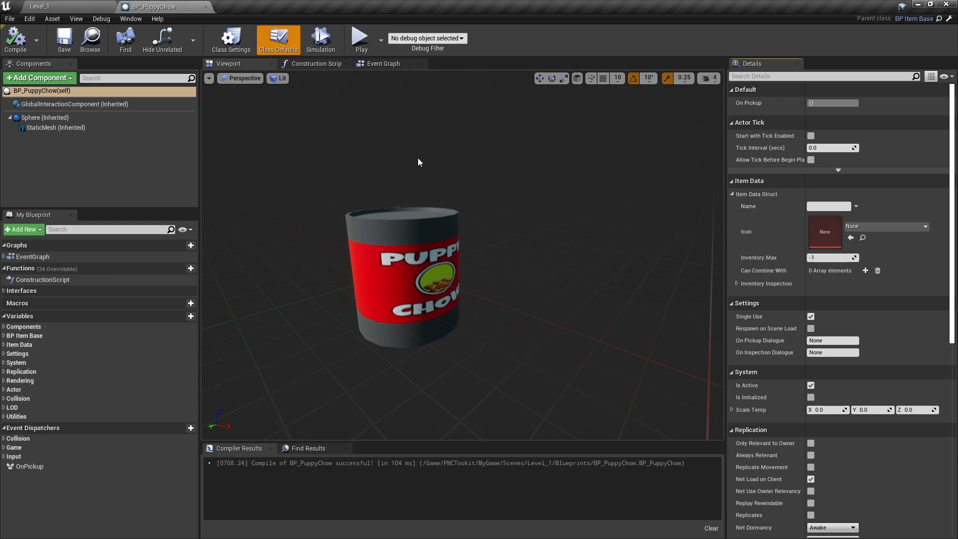
click(732, 181)
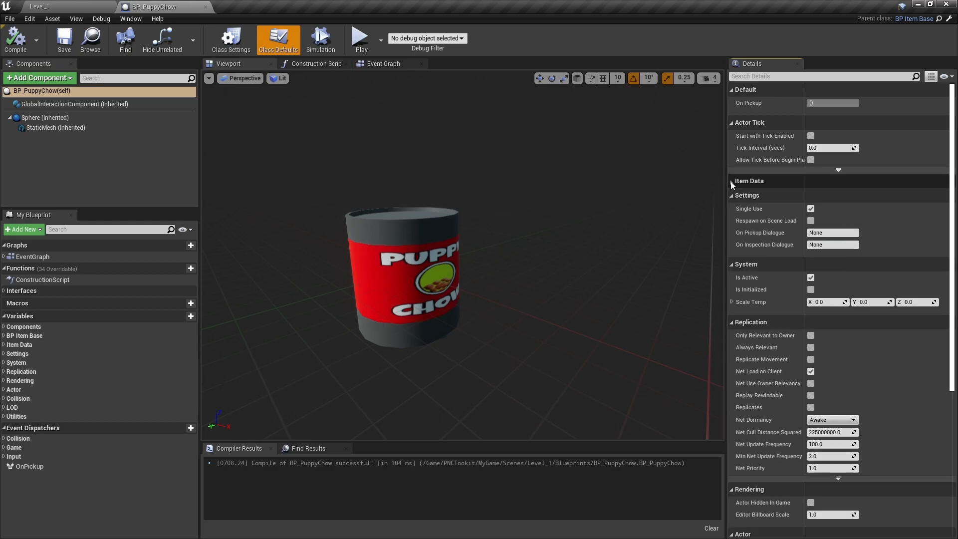
drag(953, 103, 952, 260)
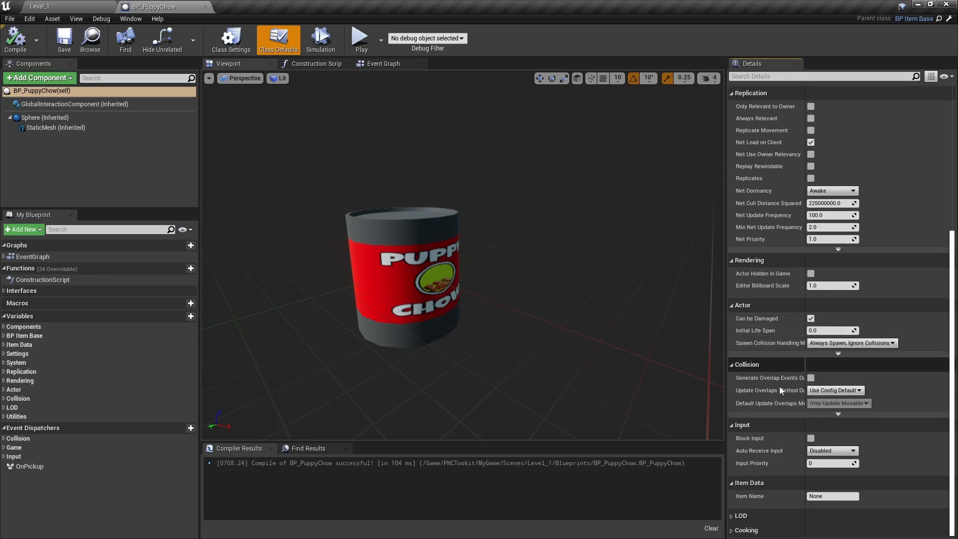
click(832, 496)
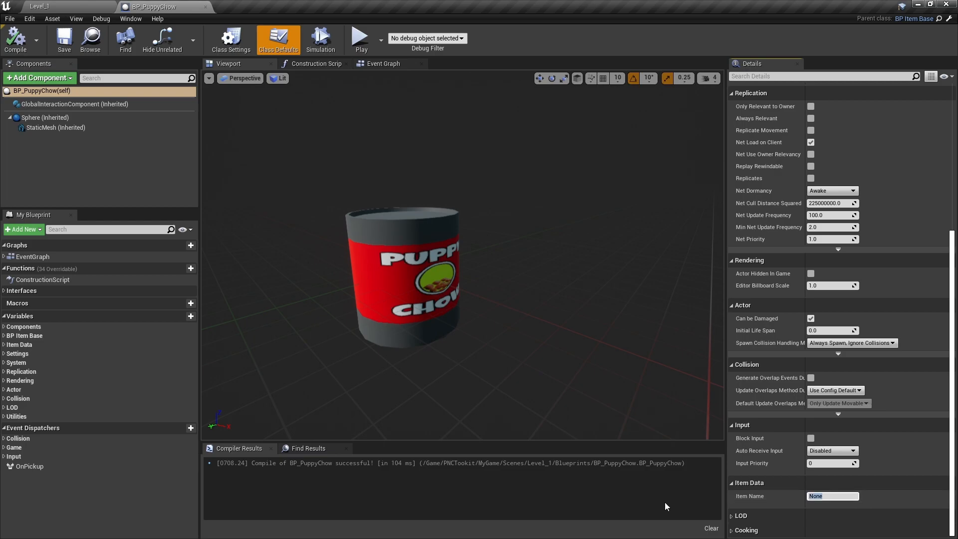
text(PuppyChow)
key(Return)
click(15, 41)
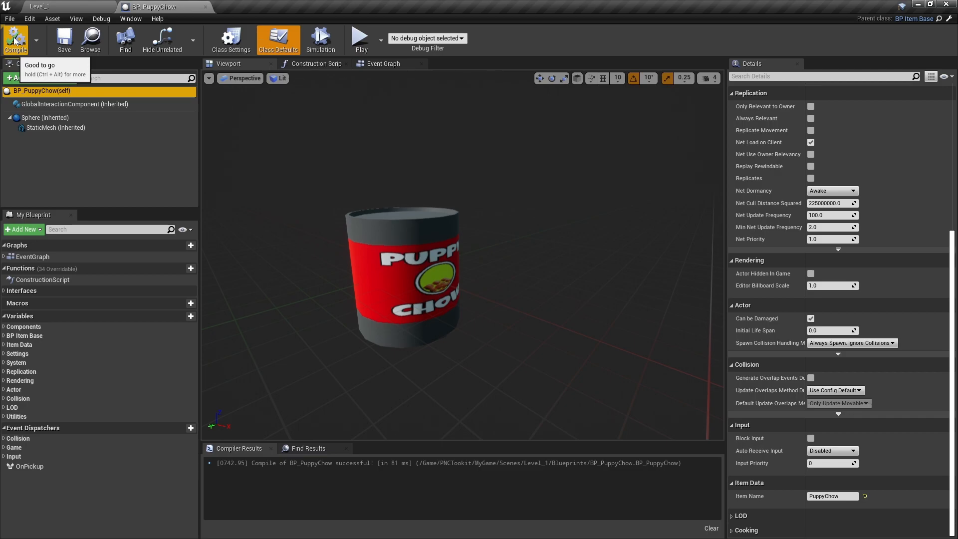
In the Level_1 Blueprints folder, create a Data Table that uses the SItemList row structure
click(67, 8)
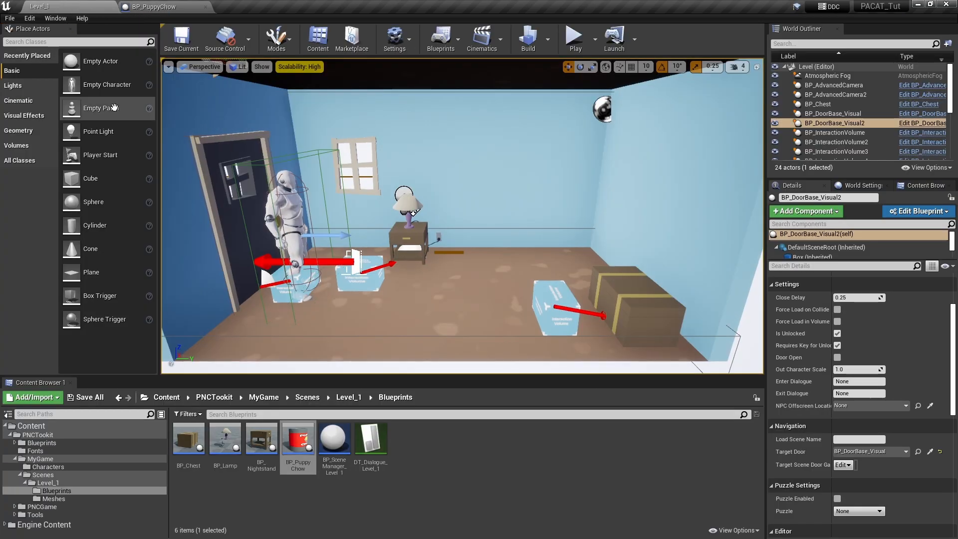
click(373, 452)
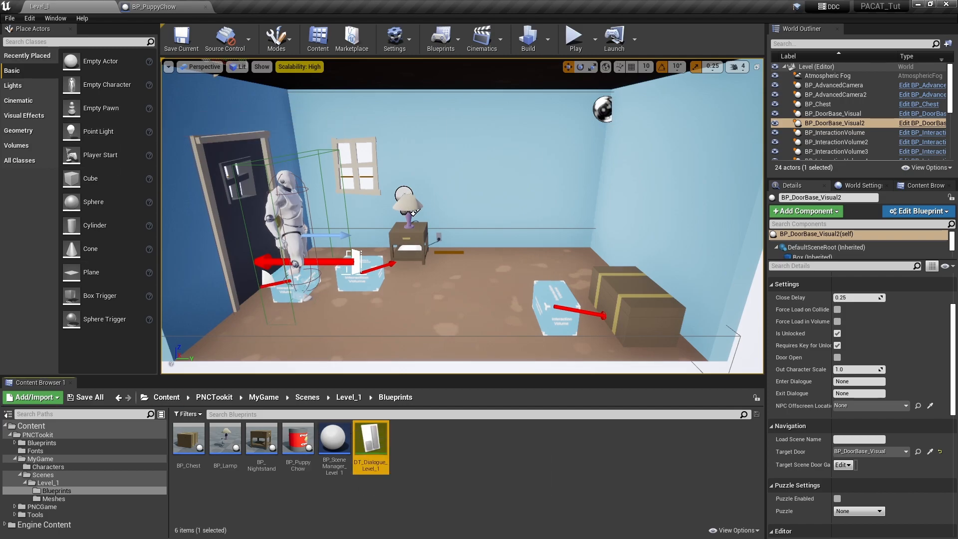
right_click(424, 453)
mouse_move(469, 403)
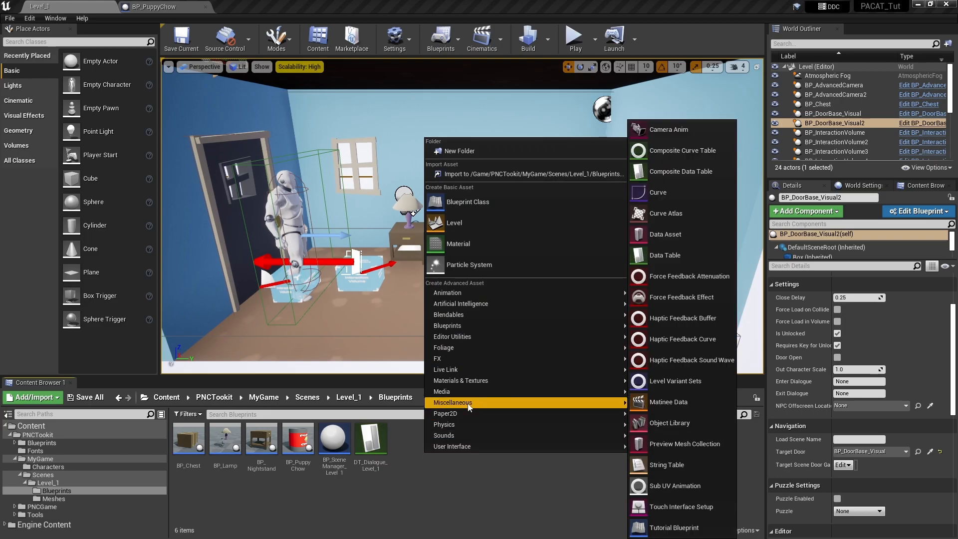
click(693, 255)
click(503, 261)
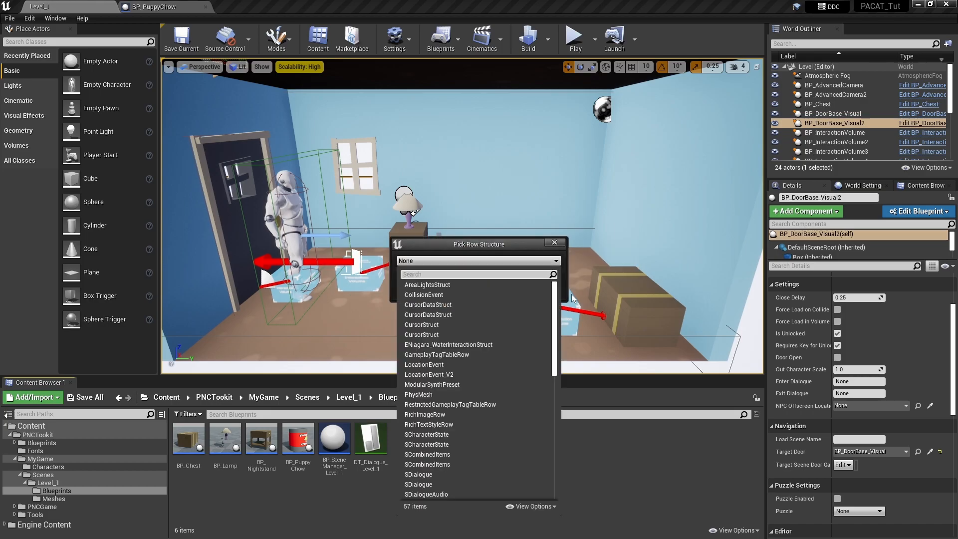
drag(555, 305, 565, 431)
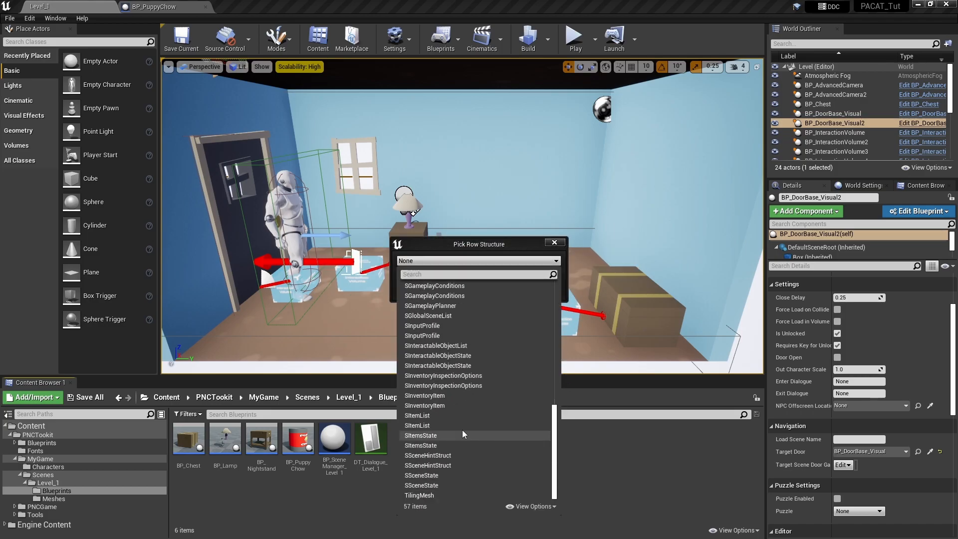
click(449, 426)
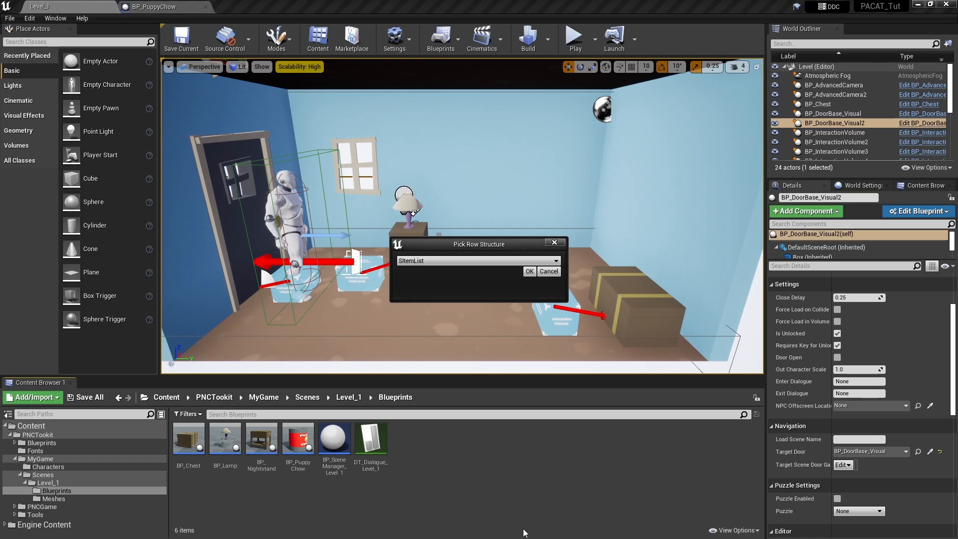
click(530, 271)
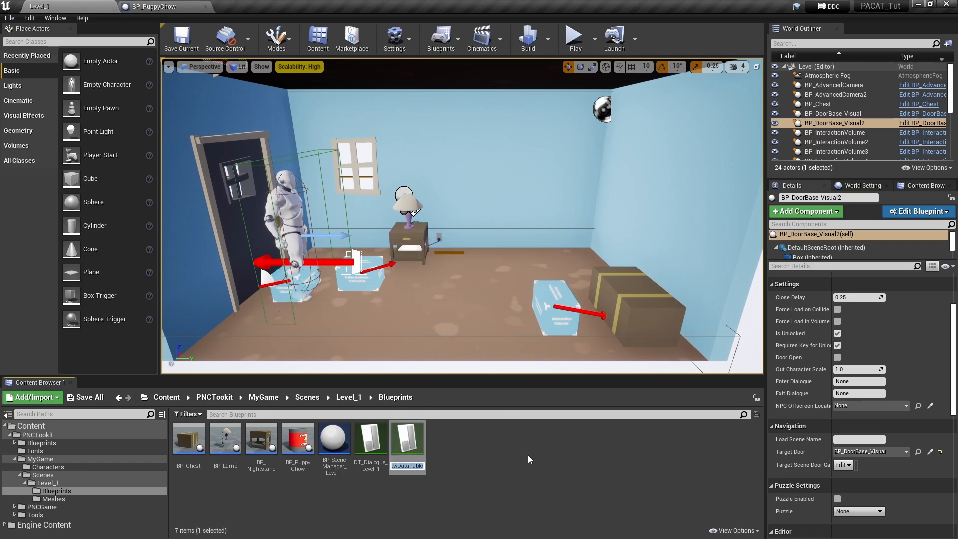
Name the new table DT_ItemList_Level_1 and open it
text(DT_)
text(Item)
text(Li)
text(st_L)
text(evel_1)
key(Return)
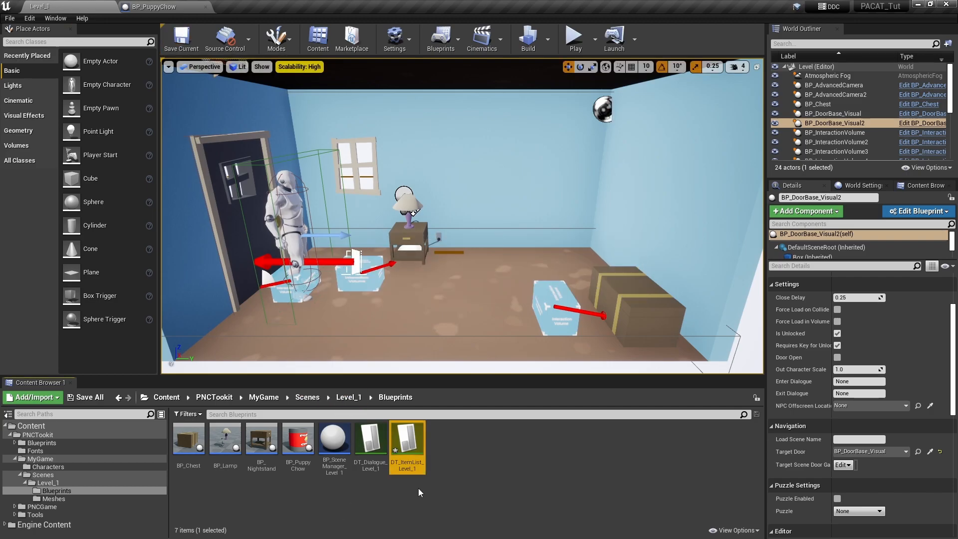
double_click(407, 445)
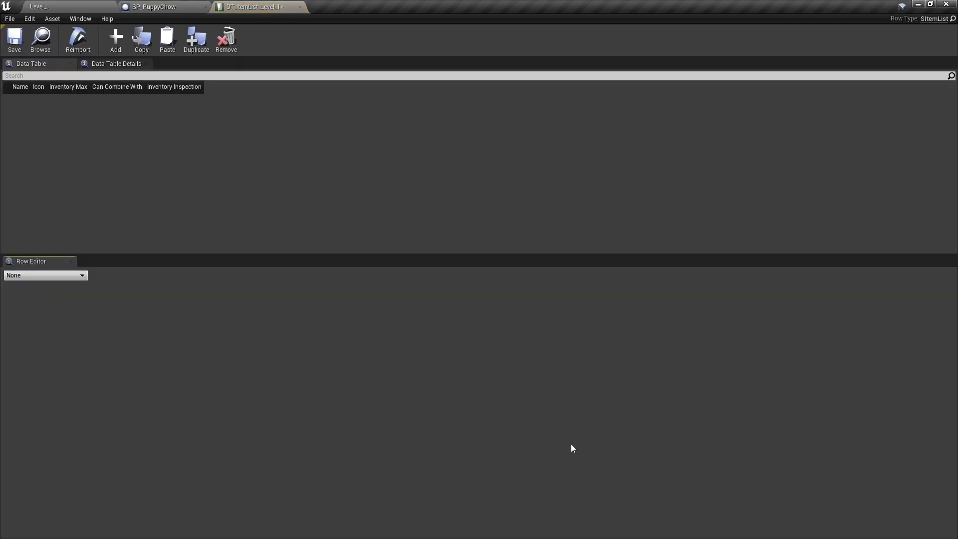
Add one row to DT_ItemList_Level_1 named PuppyChow, matching the blueprint's Item Name
click(116, 40)
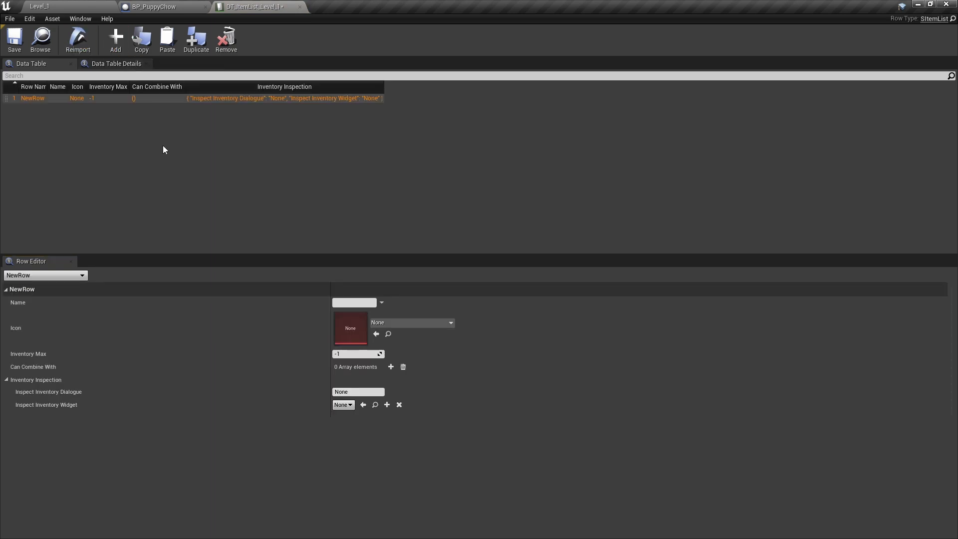
double_click(32, 98)
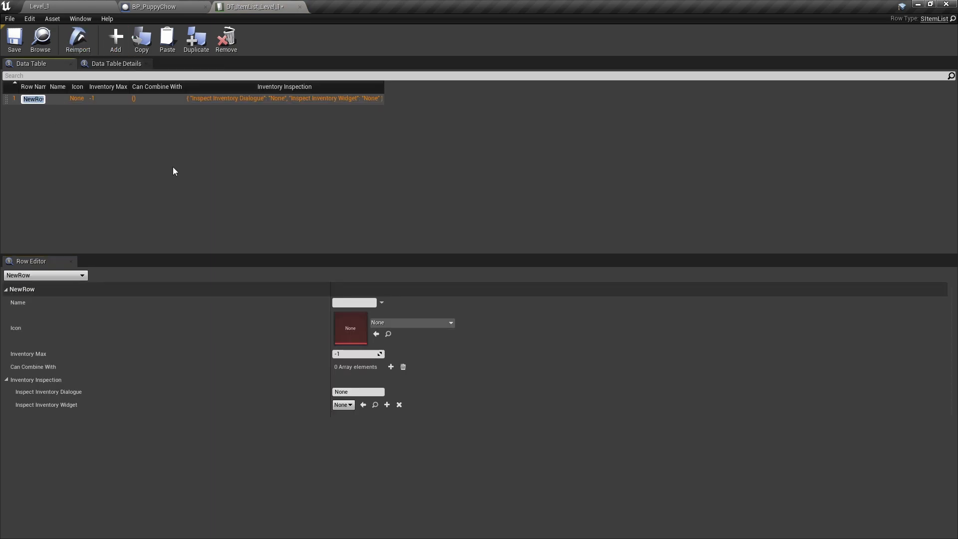
text(Pu)
text(ppy)
text(C)
text(ho)
text(w)
key(Return)
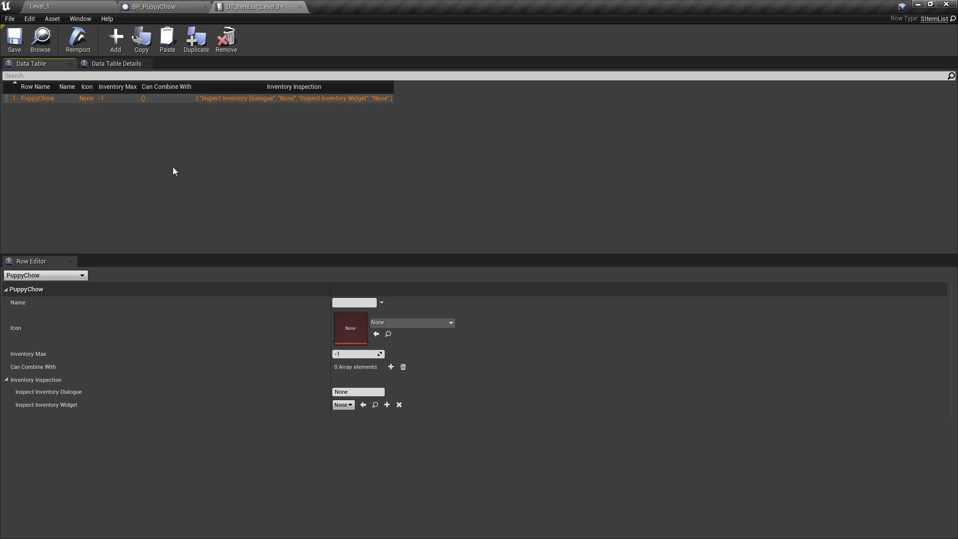
click(154, 6)
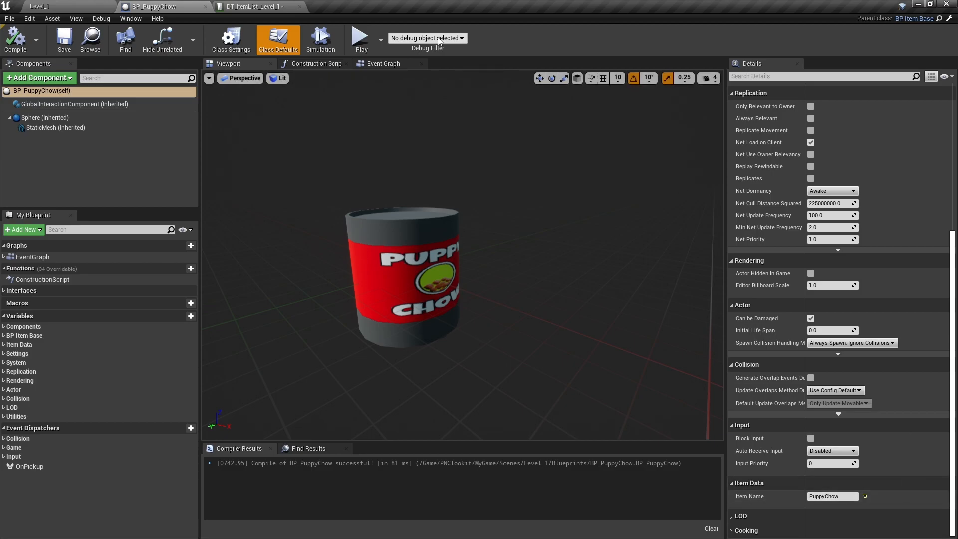
click(253, 6)
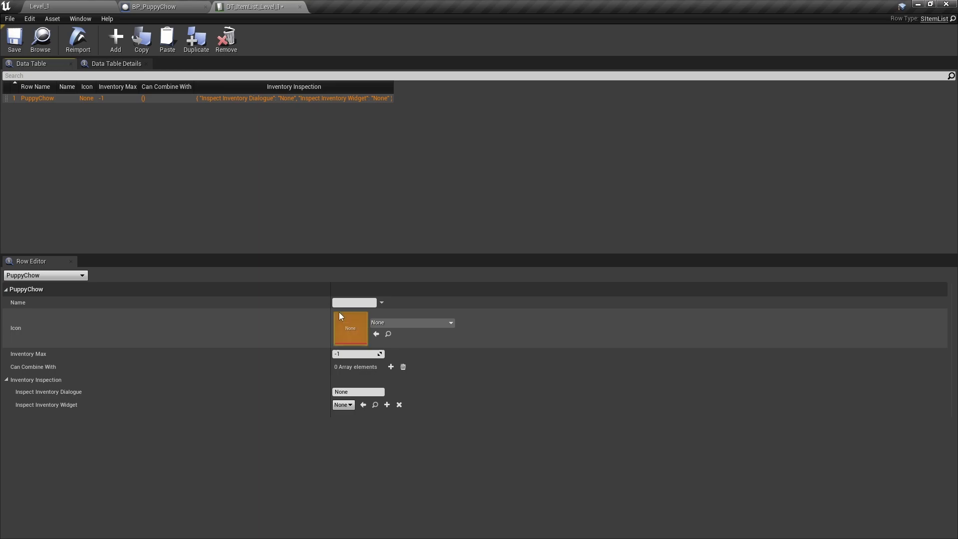
Give the PuppyChow item the display name 'Puppy Chow' and the T_Fish_Icon icon
click(364, 306)
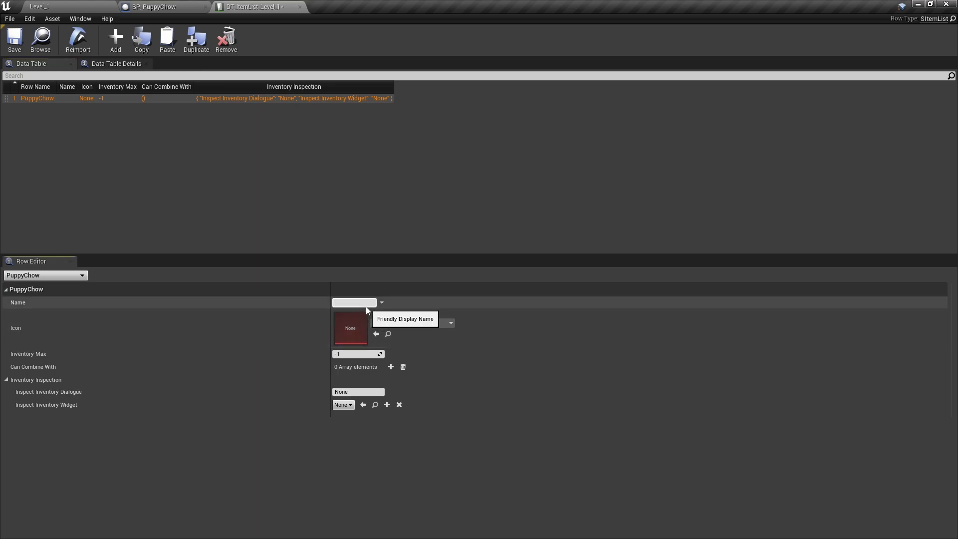
text(Puppy Chow)
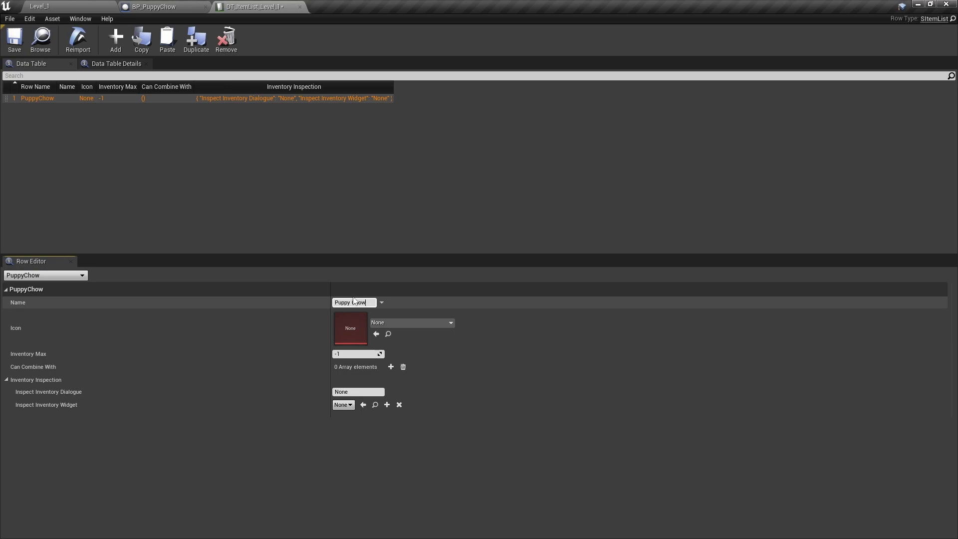
click(411, 323)
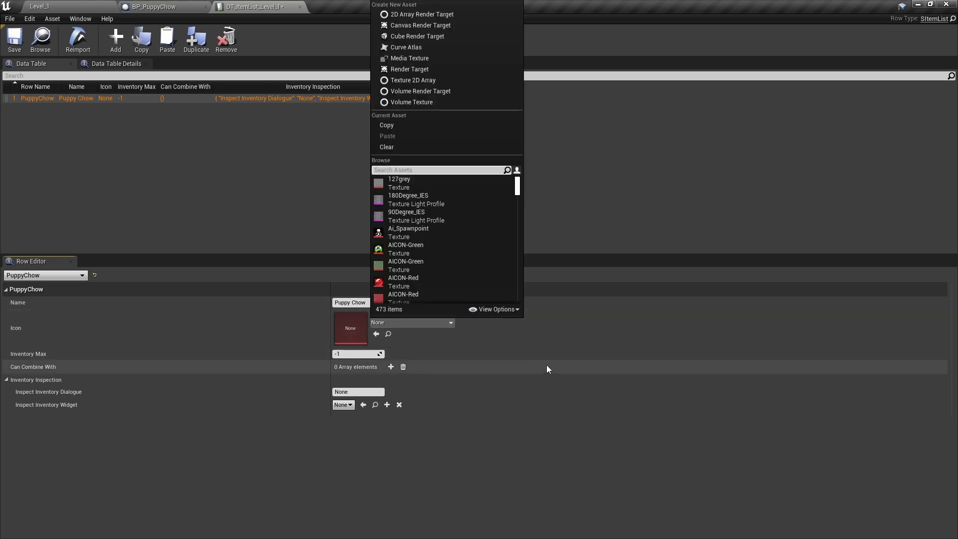
text(T)
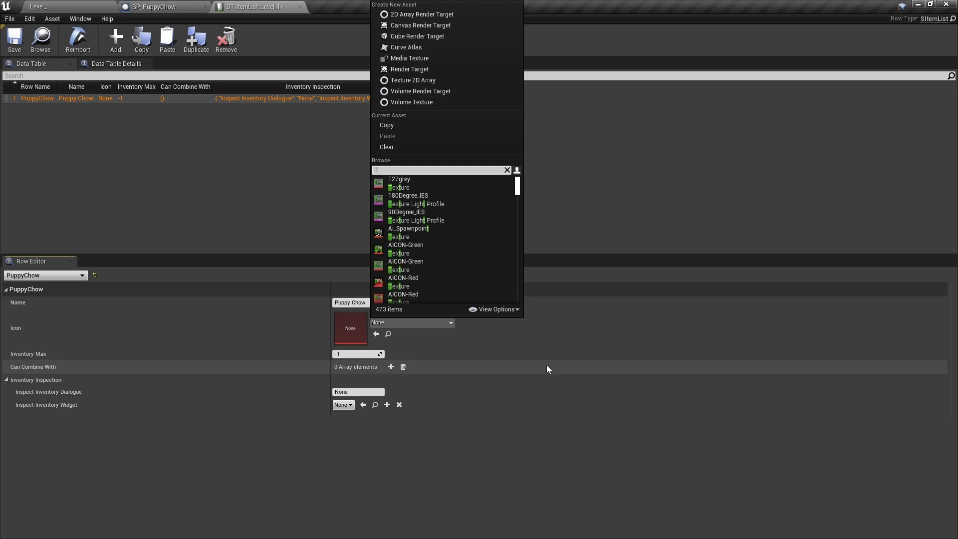
text(_fis)
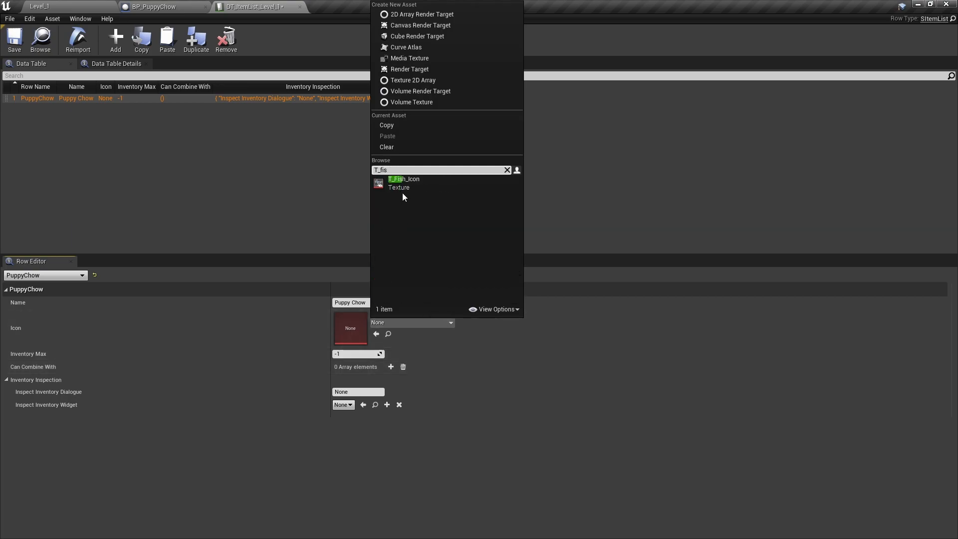
click(411, 183)
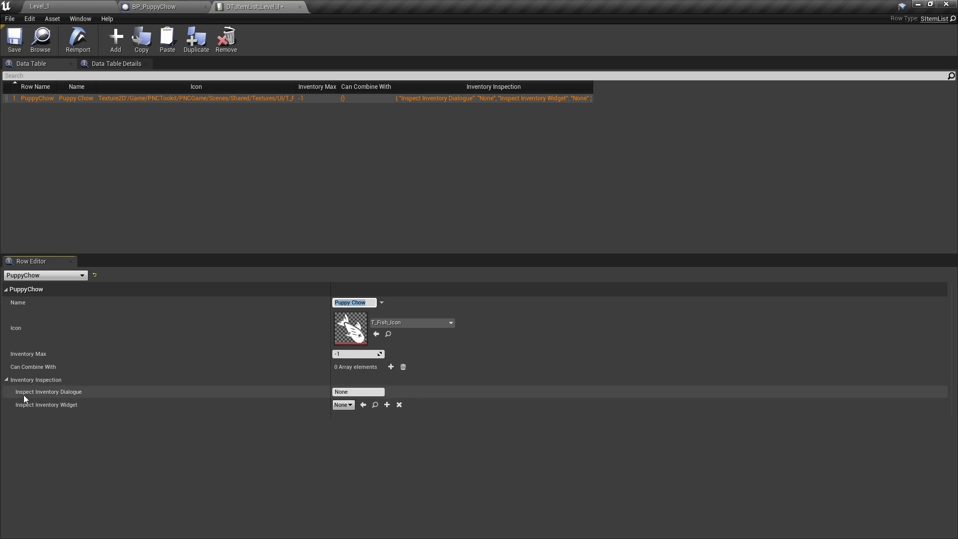
Set its Inspect Inventory Dialogue to InspectPuppyChow and save the item list data table
click(362, 394)
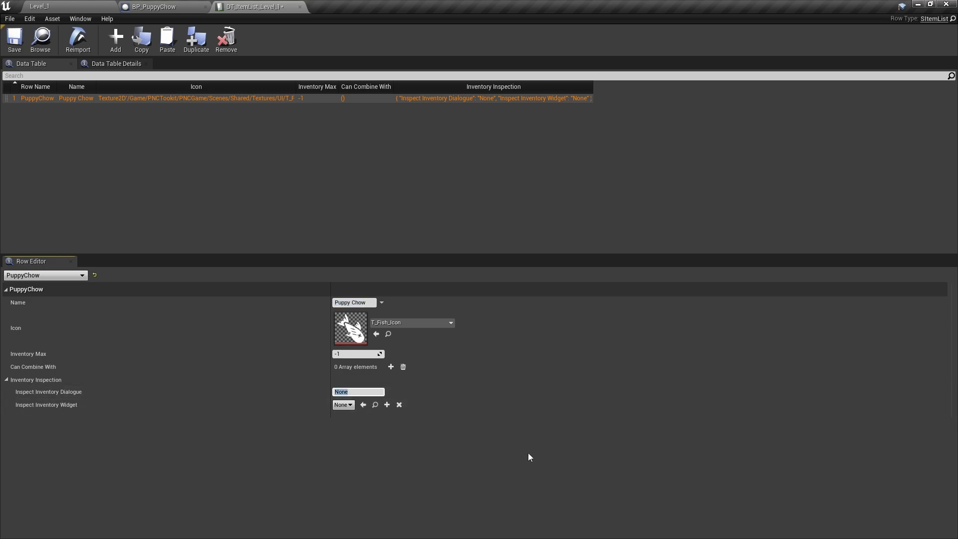
text(InspectPuppyChow)
key(Return)
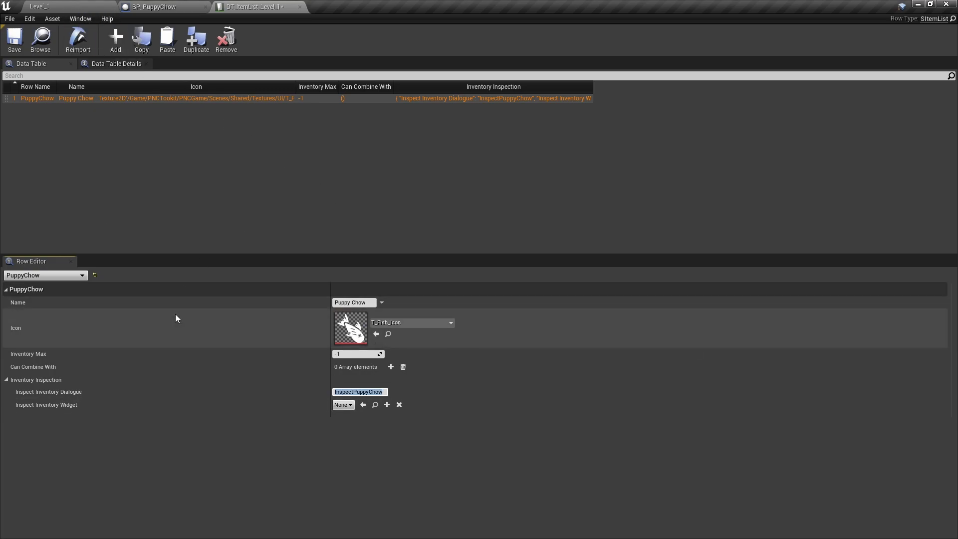
click(14, 42)
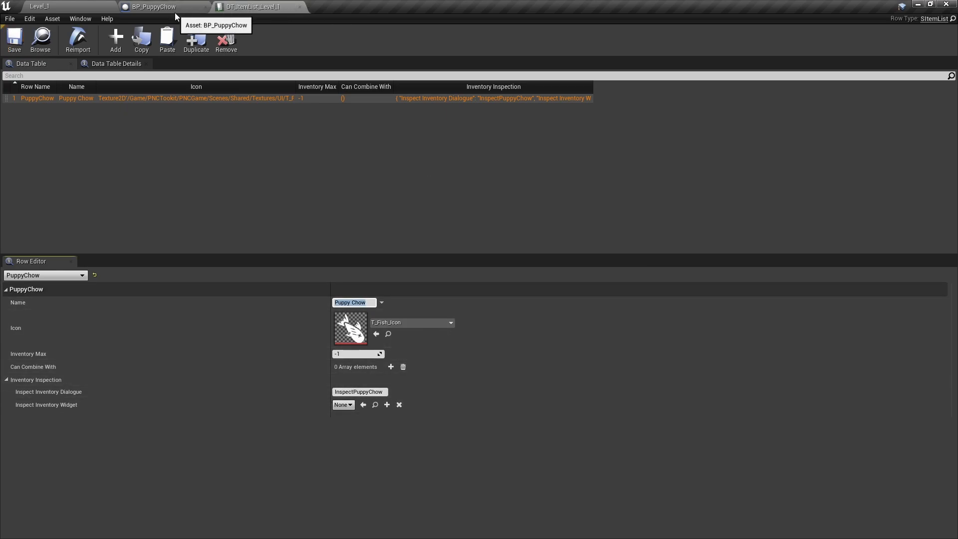
Enter PickupPuppyChow as BP_PuppyChow's On Pickup Dialogue, compile it, and go back to Level_1
click(183, 8)
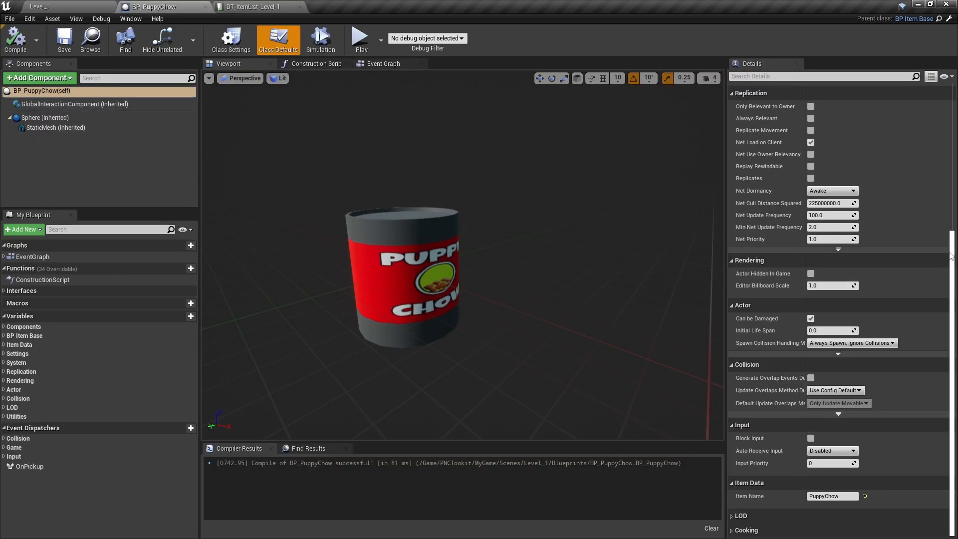
drag(951, 254, 952, 190)
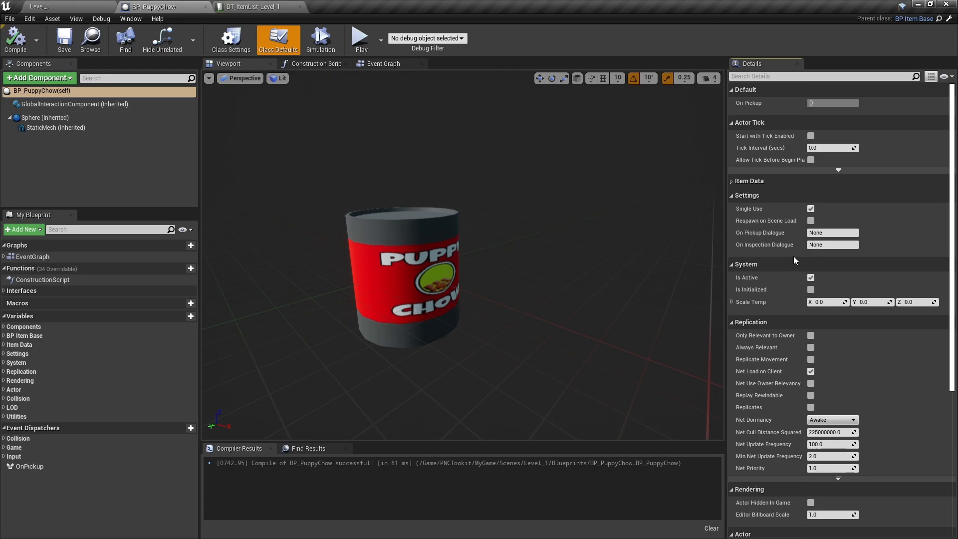
click(845, 233)
text(PickupPuppyChow)
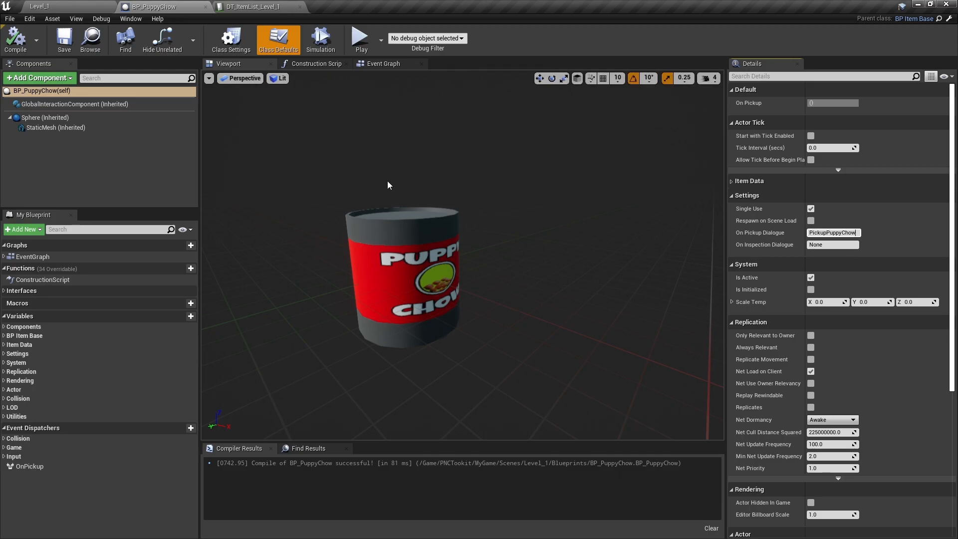
click(7, 43)
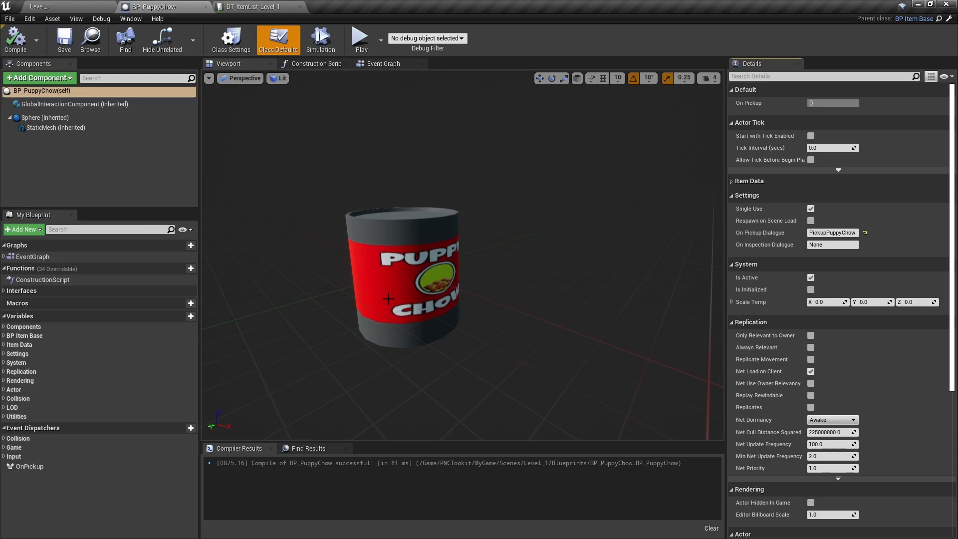
click(89, 6)
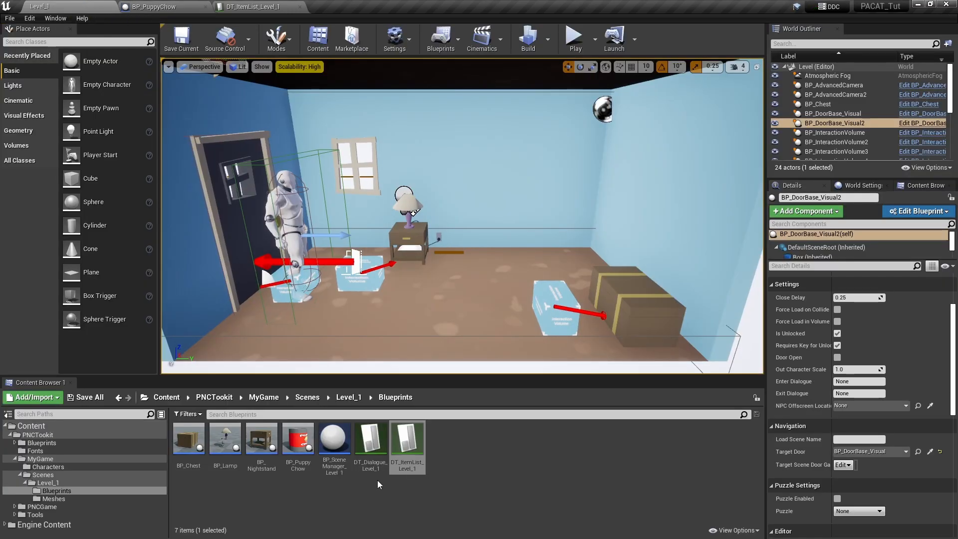
Open DT_Dialogue_Level_1 and add a new row named LockedDoor
double_click(380, 465)
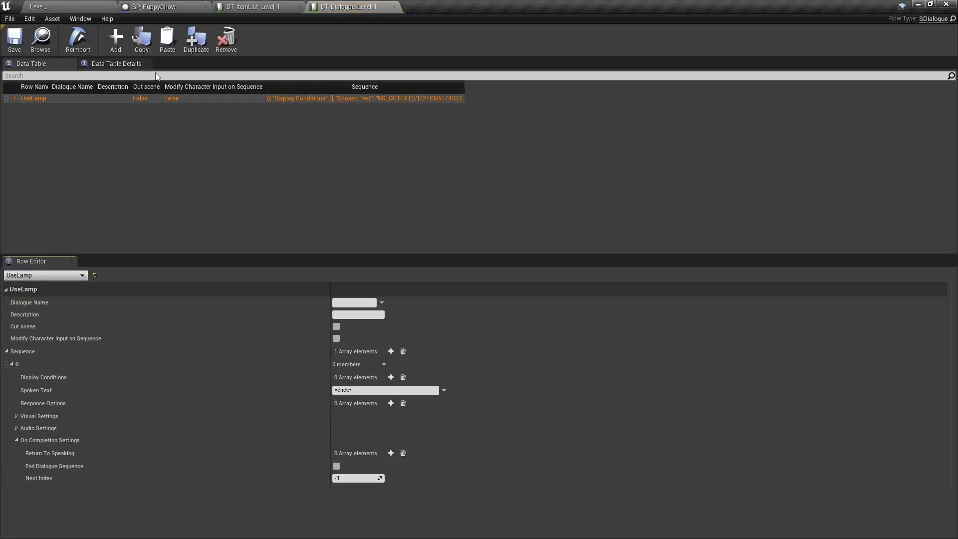
click(121, 39)
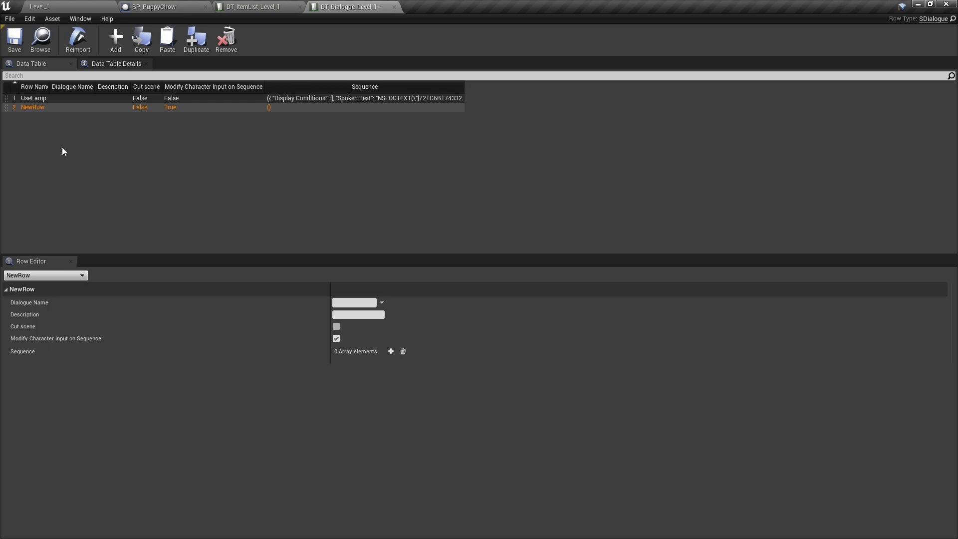
double_click(37, 107)
text(LockedD)
text(oor)
key(Return)
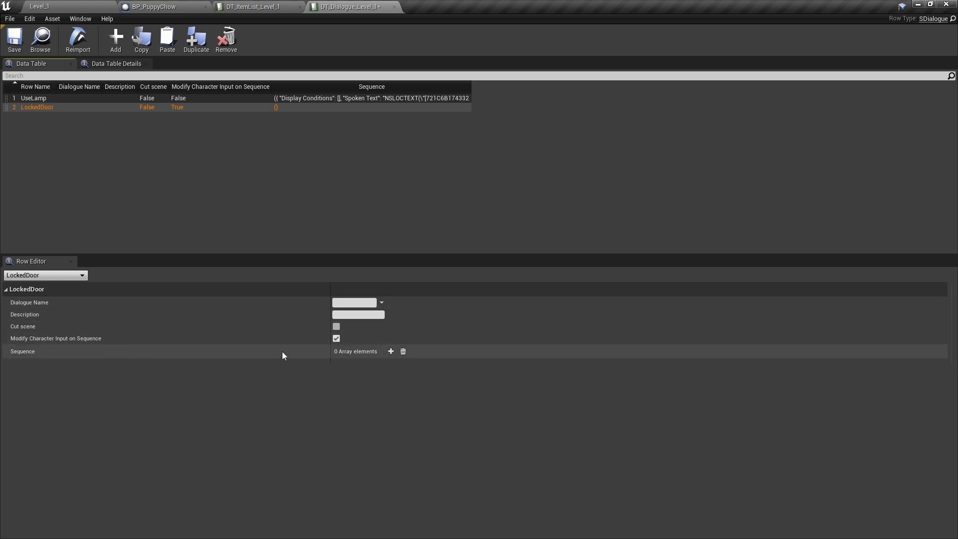
Give LockedDoor one line, "I think I'm forgetting something", that ends the dialogue, and save
click(392, 352)
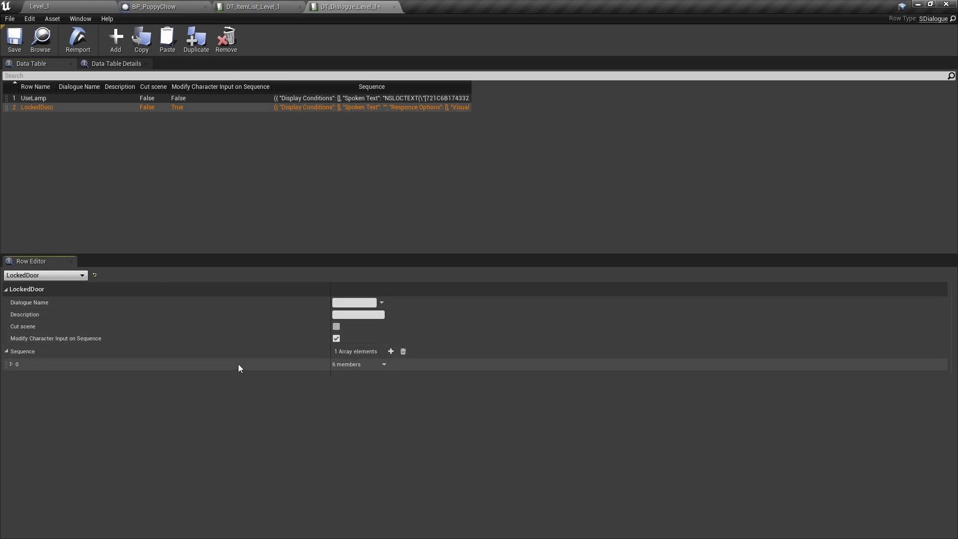
click(11, 364)
click(349, 391)
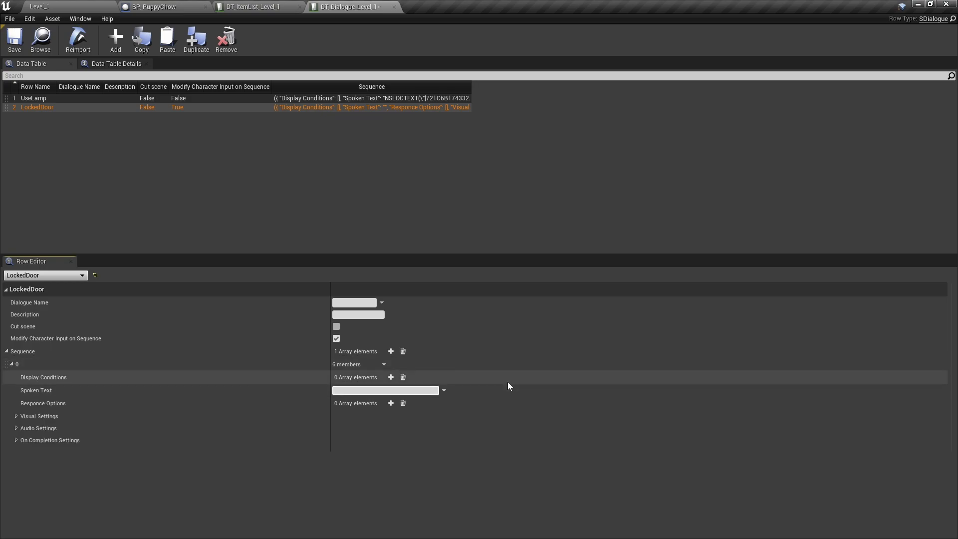
text(I thin)
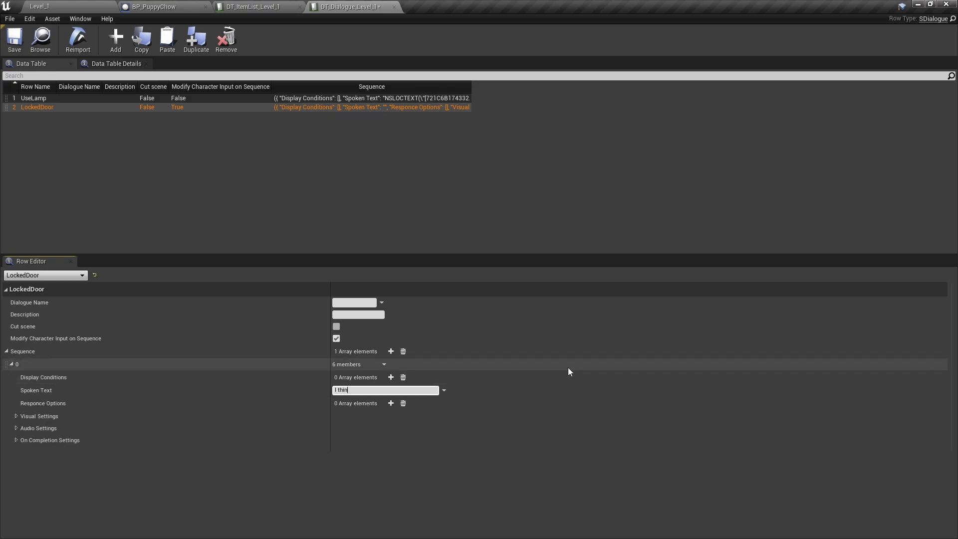
text(k I'm forgetting something)
key(Return)
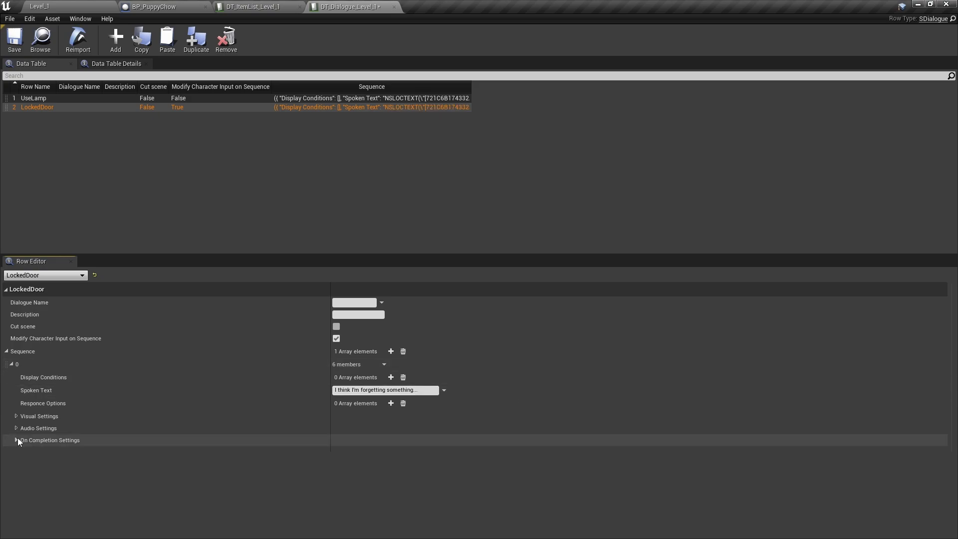
click(16, 439)
click(336, 466)
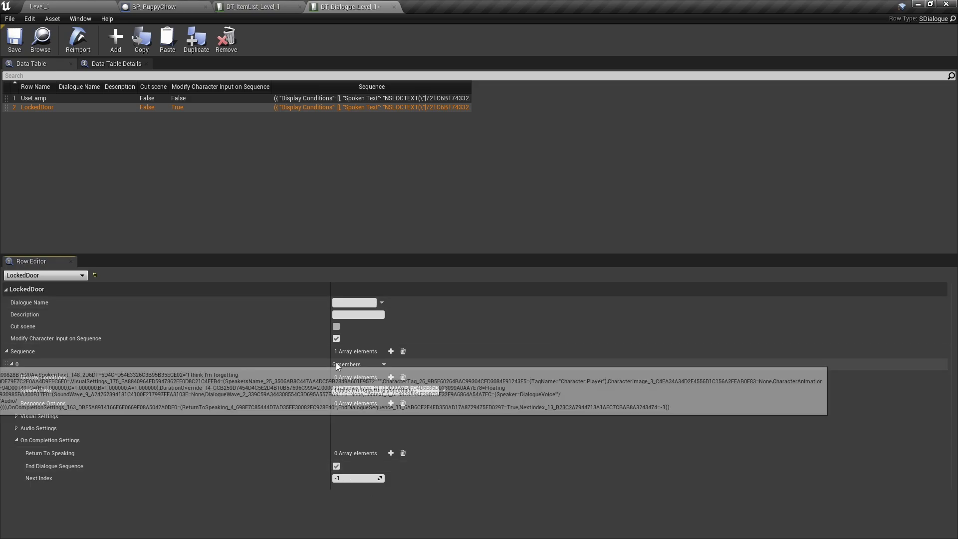
click(14, 44)
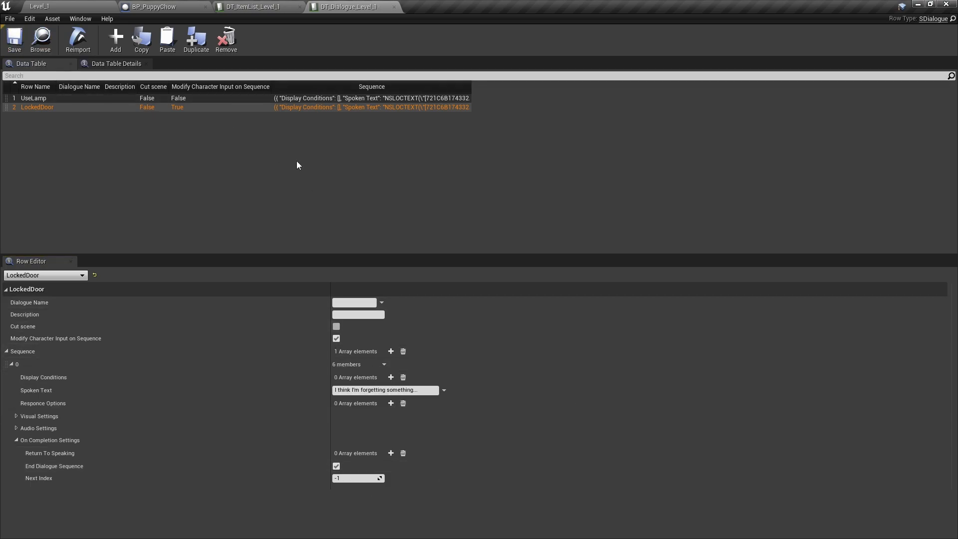
Add a row named PickupPuppyChow with three sequence entries
click(116, 50)
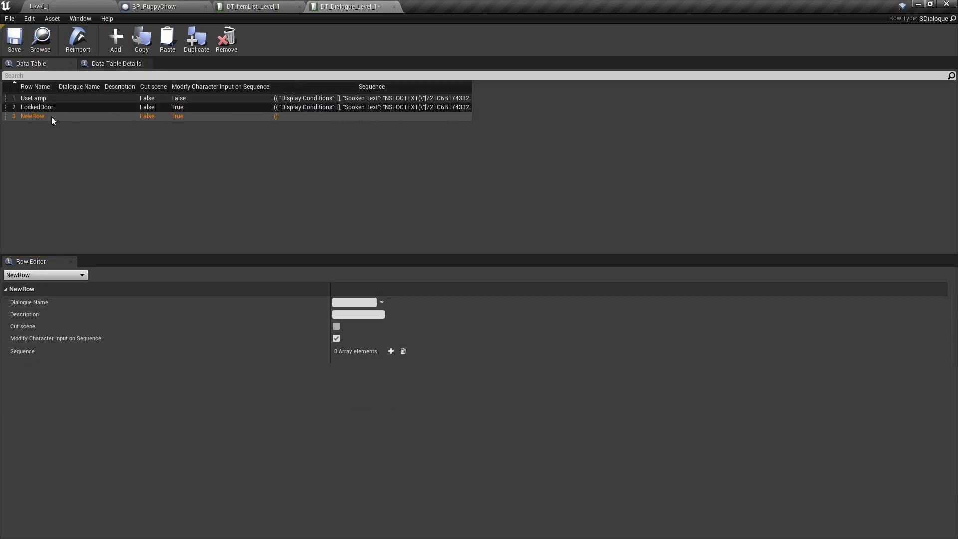
double_click(34, 116)
text(Pick)
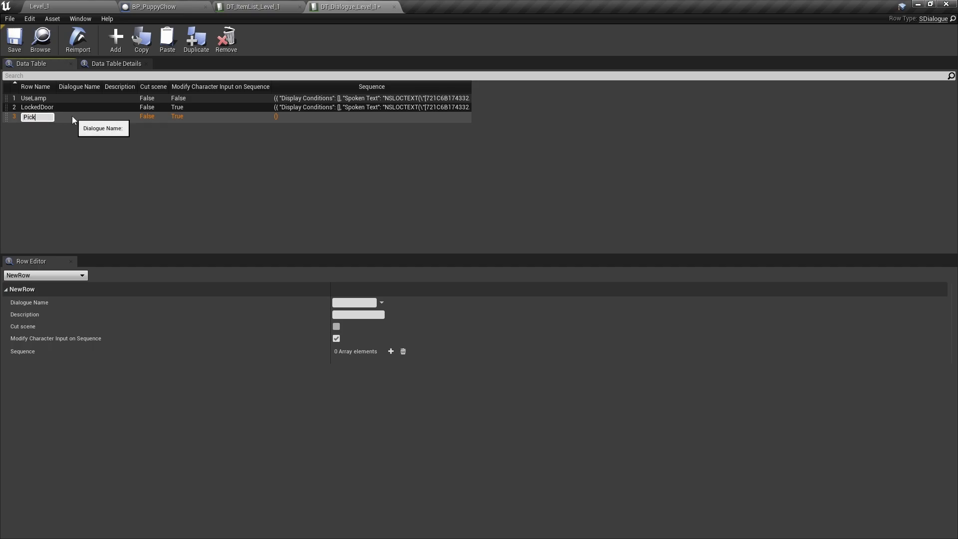
text(upPuppy)
text(C)
text(how)
key(Return)
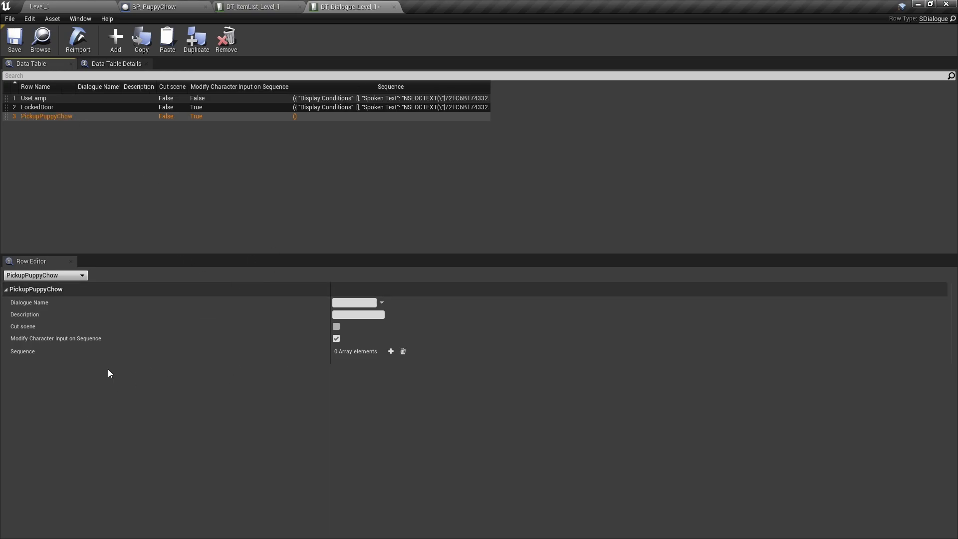
click(392, 351)
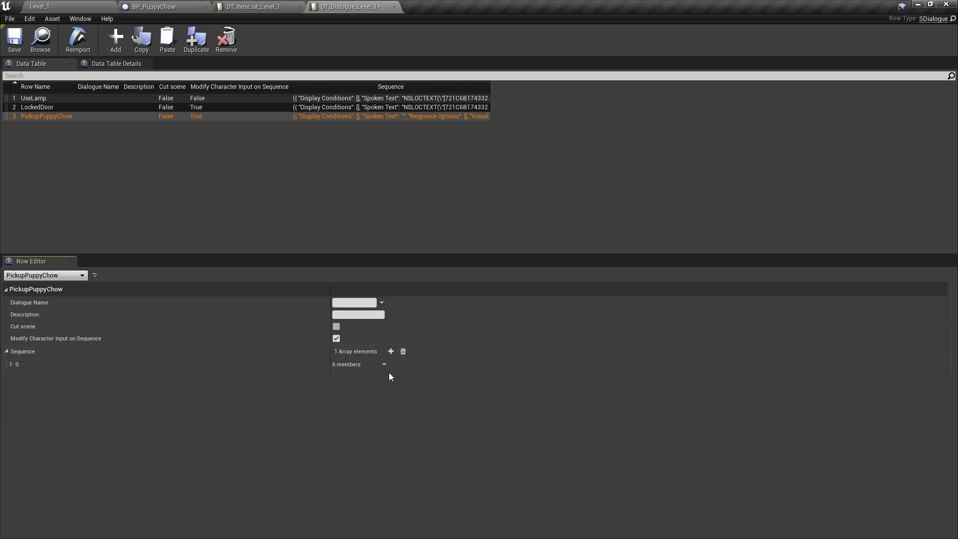
click(392, 352)
click(391, 352)
Set entry 0's spoken text to "All natural ingredients" and edit entry 1's duration override
click(11, 364)
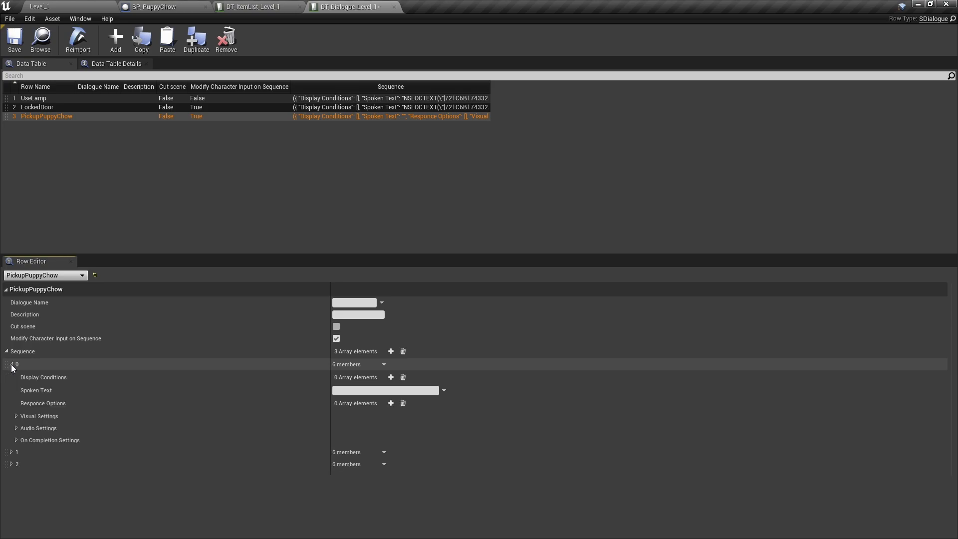
click(344, 391)
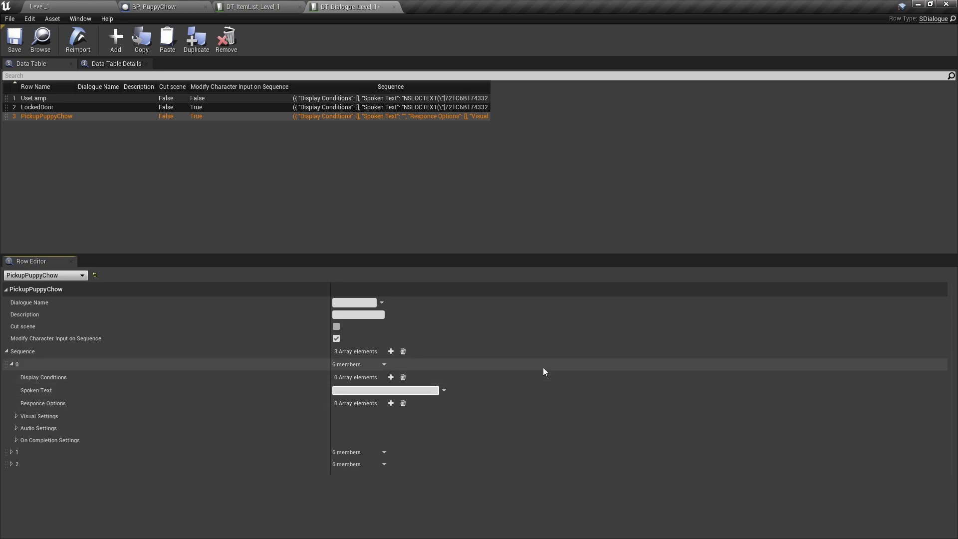
text(All natural ingr)
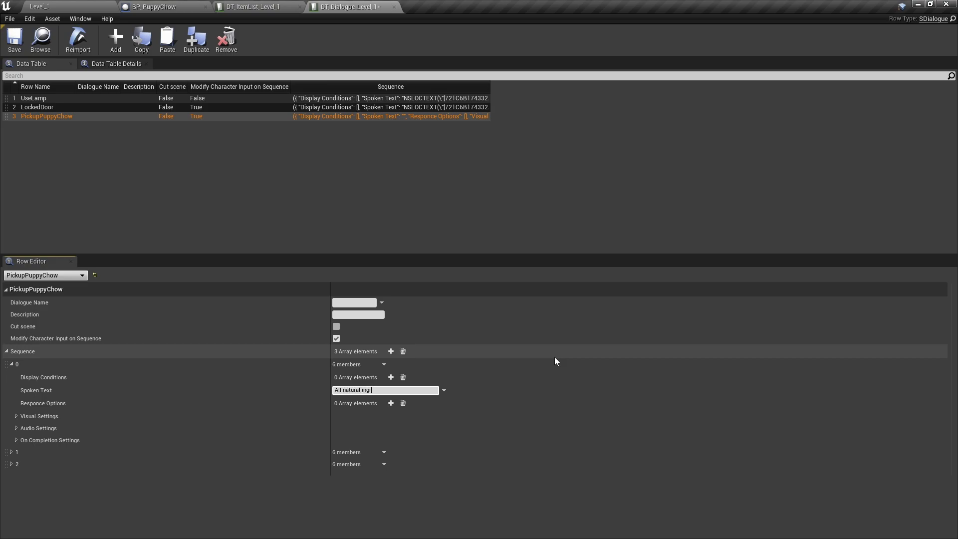
text(edients?)
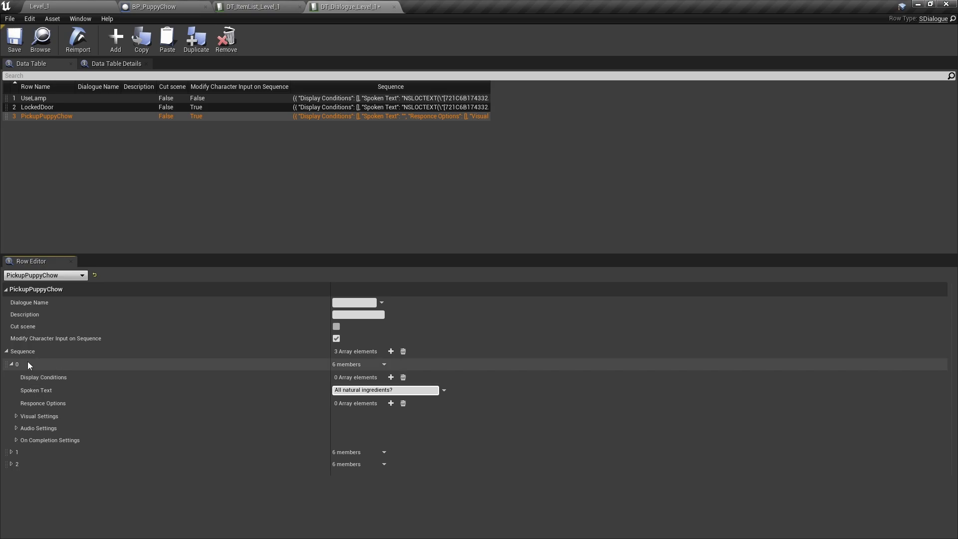
click(12, 365)
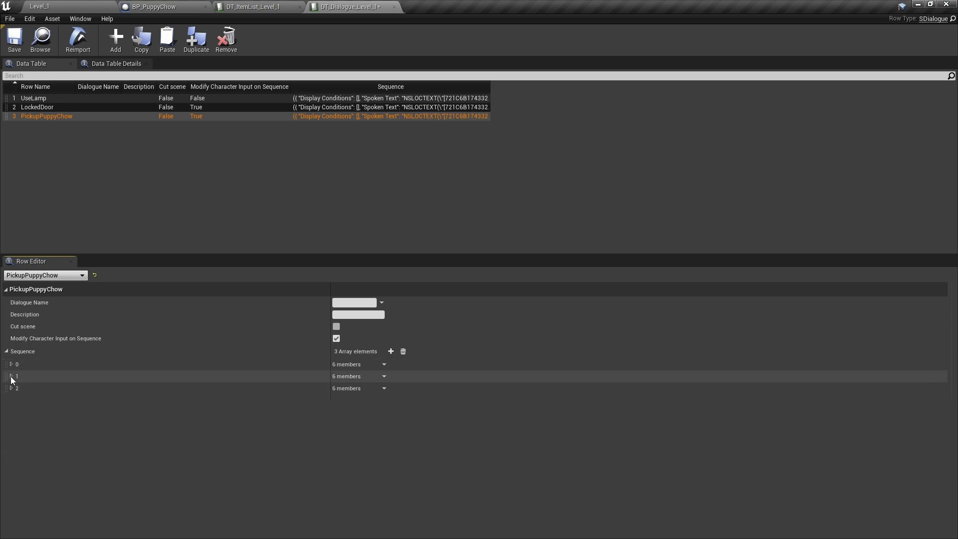
click(11, 376)
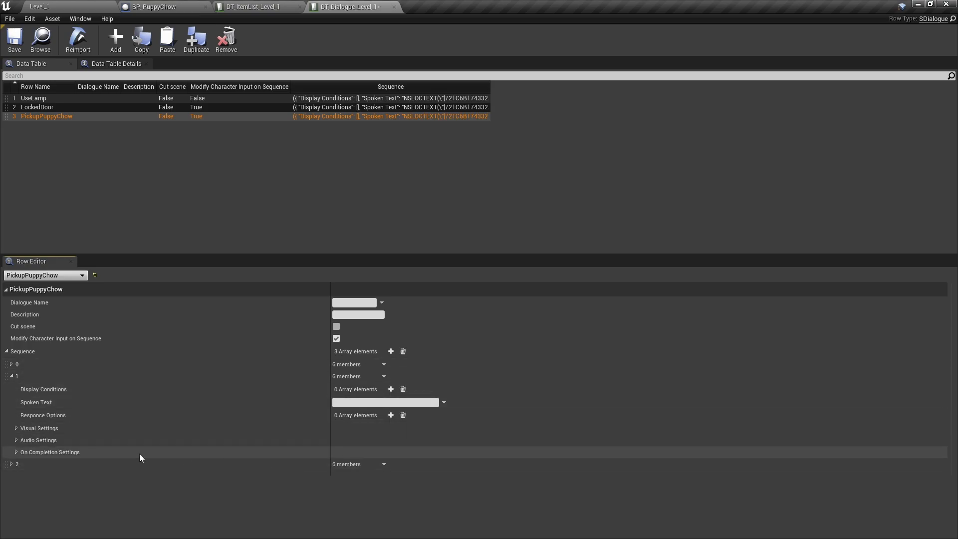
click(16, 429)
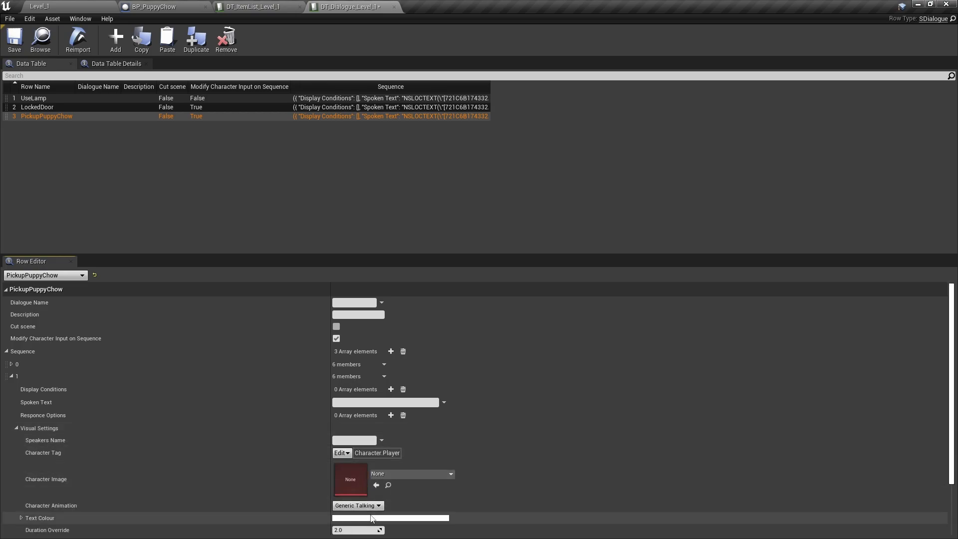
scroll(373, 498, down, 2)
click(354, 475)
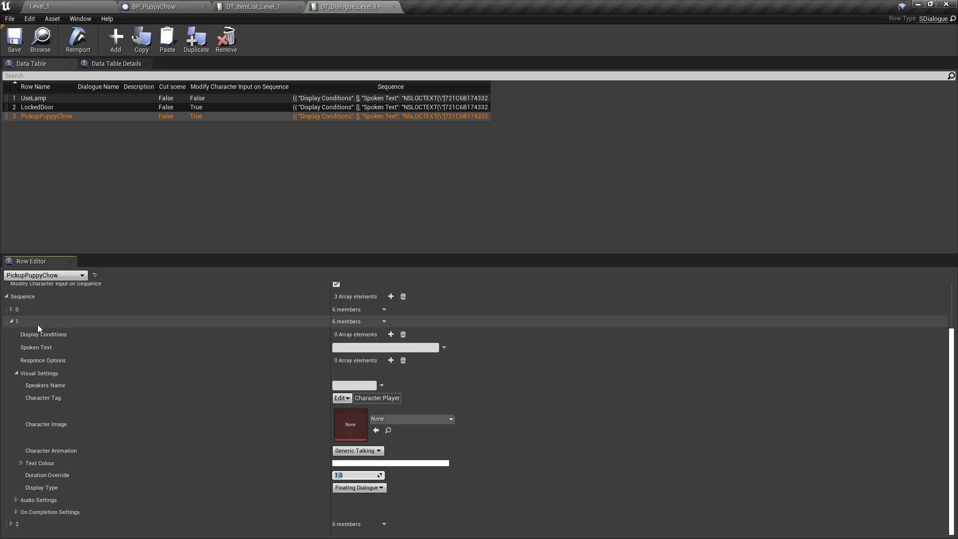
click(12, 322)
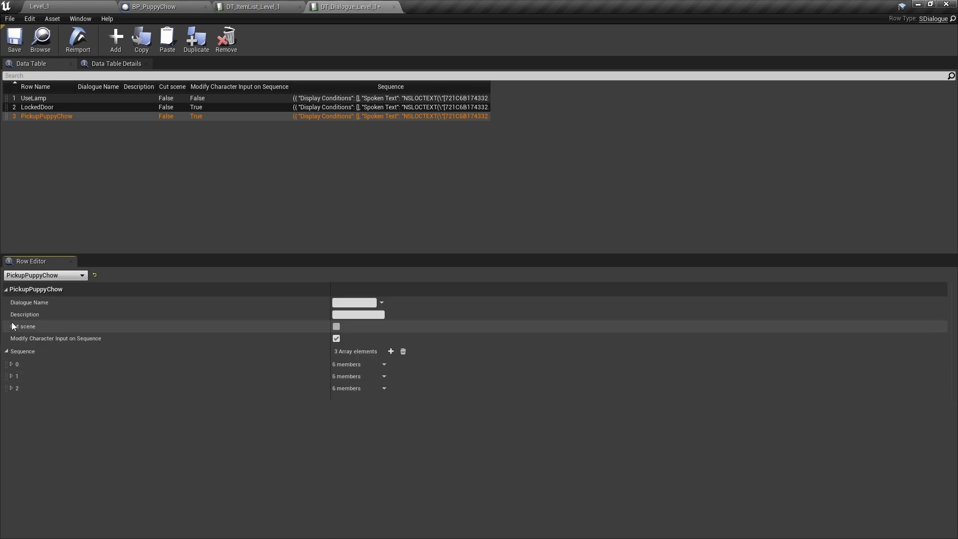
Make entry 2 say "Neat!" and end the dialogue sequence, then save the table
click(11, 389)
click(364, 415)
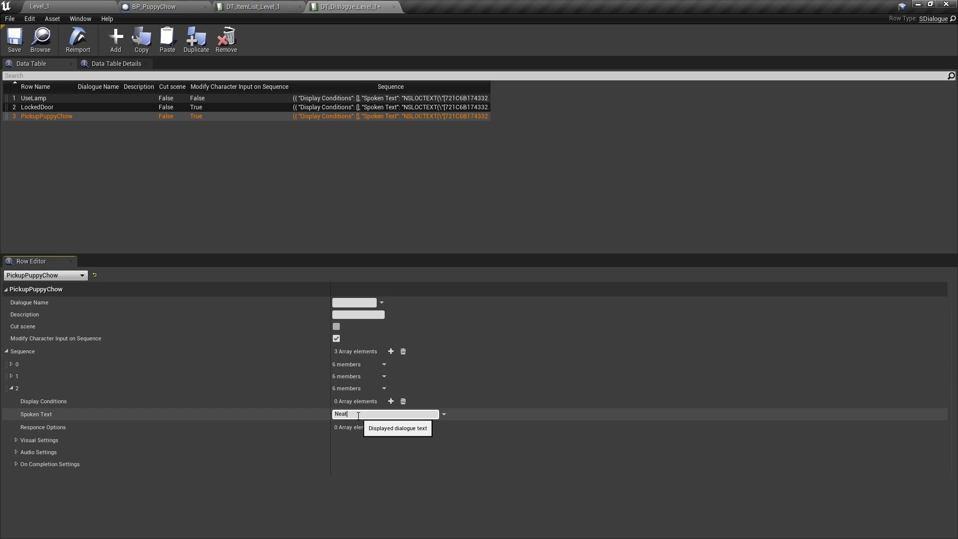
click(16, 464)
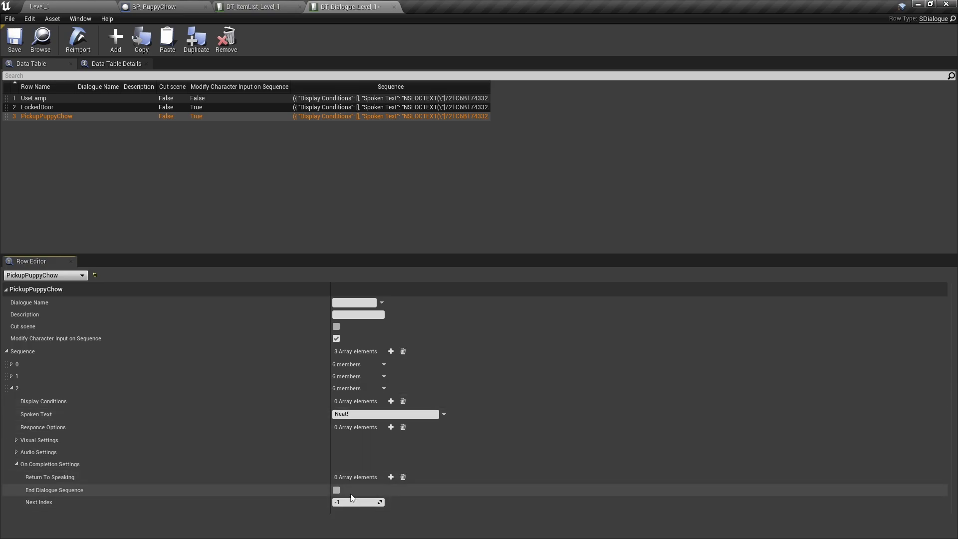
click(336, 491)
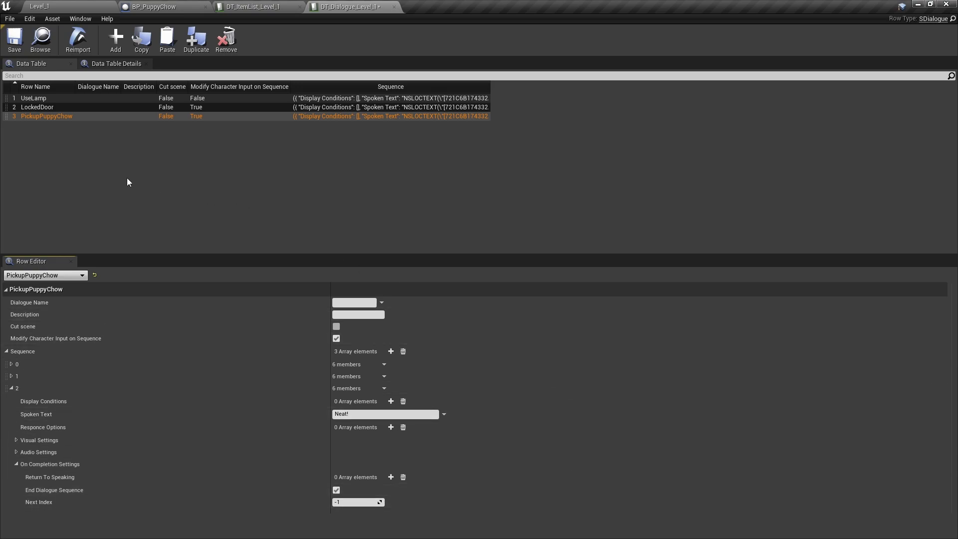
click(15, 40)
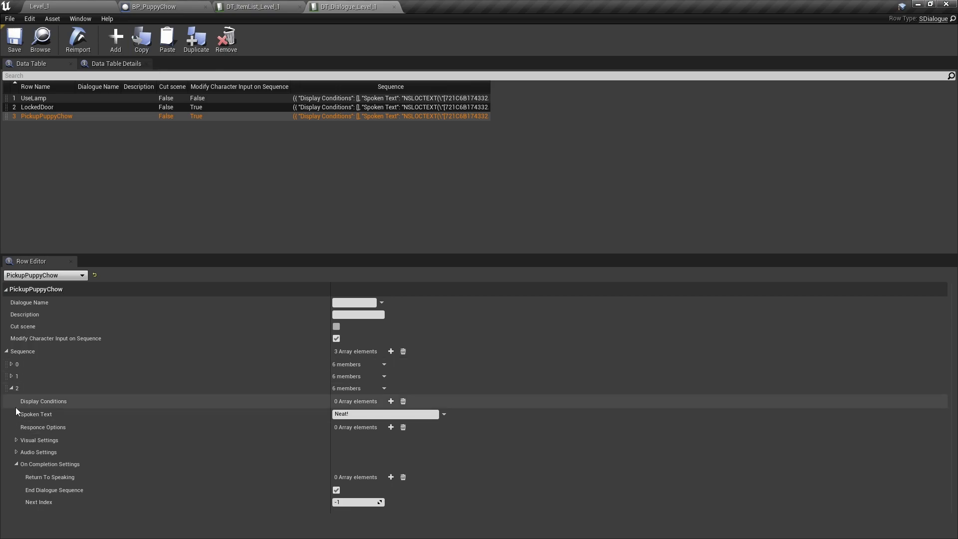
Review the PickupPuppyChow sequence entries 0 and 1
click(11, 376)
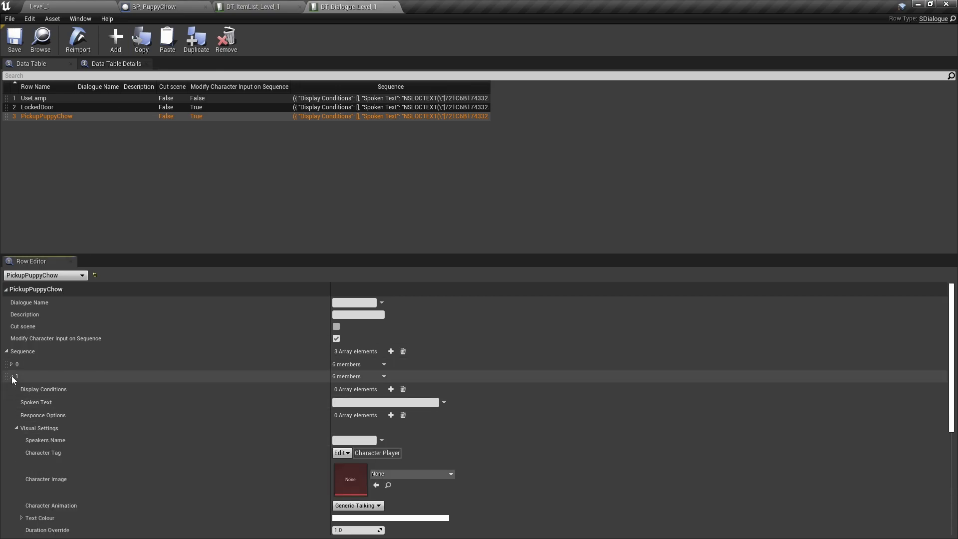
click(11, 364)
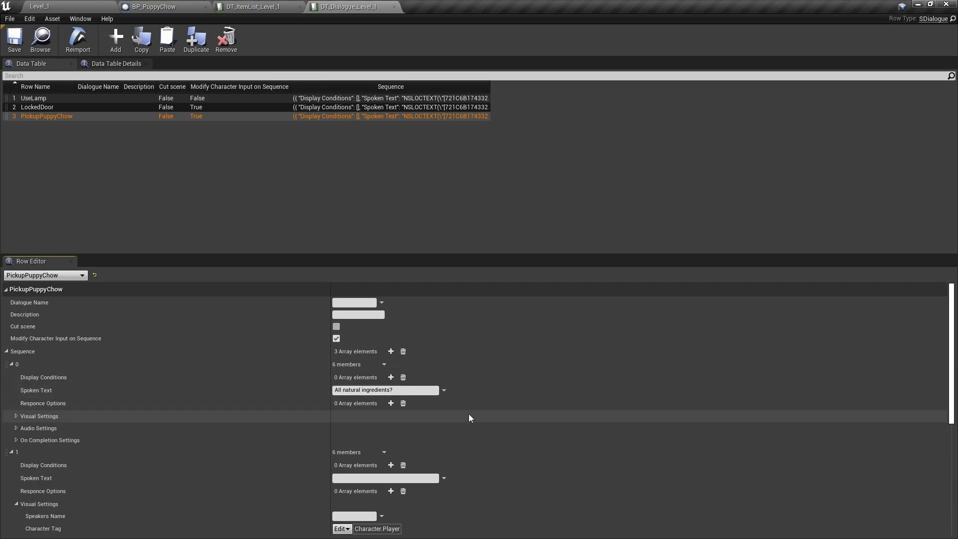
scroll(466, 417, down, 3)
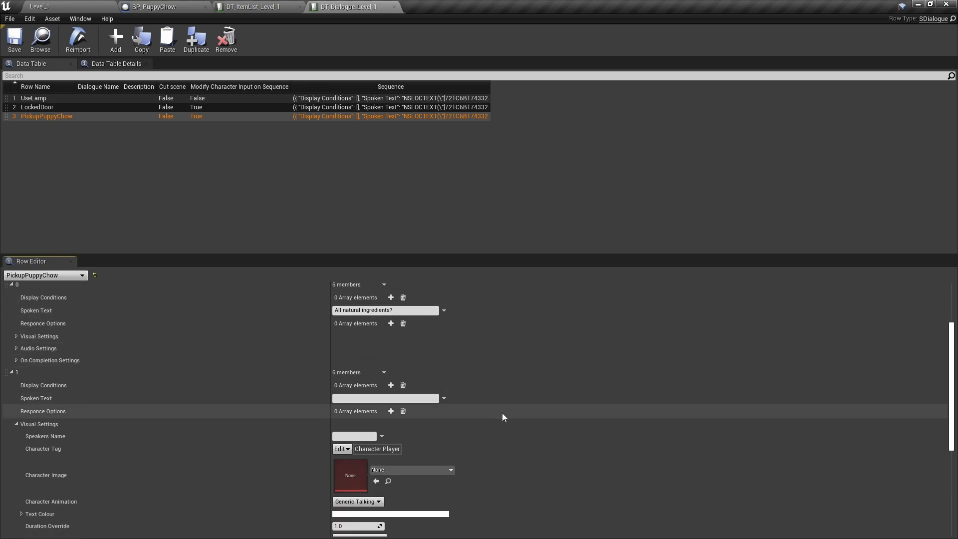
scroll(577, 452, down, 3)
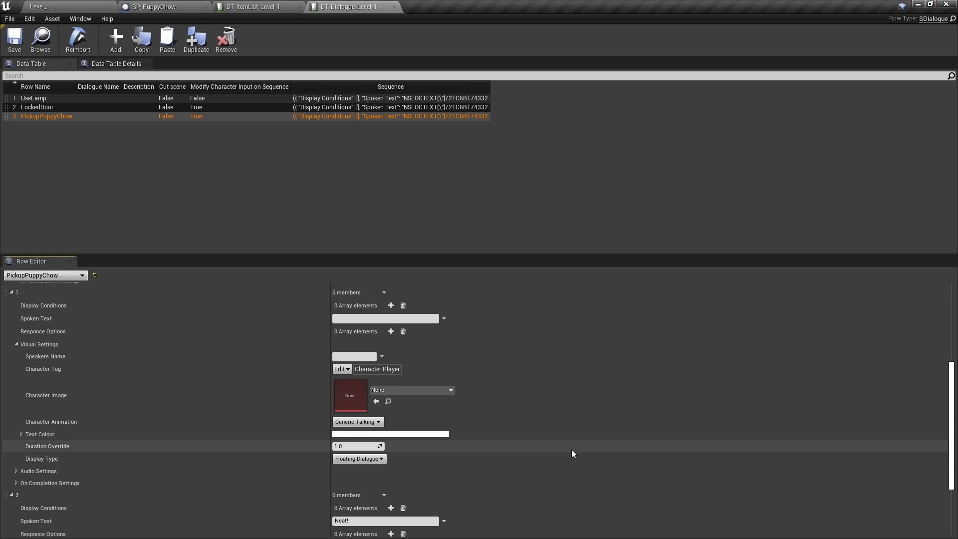
click(16, 345)
scroll(490, 391, up, 4)
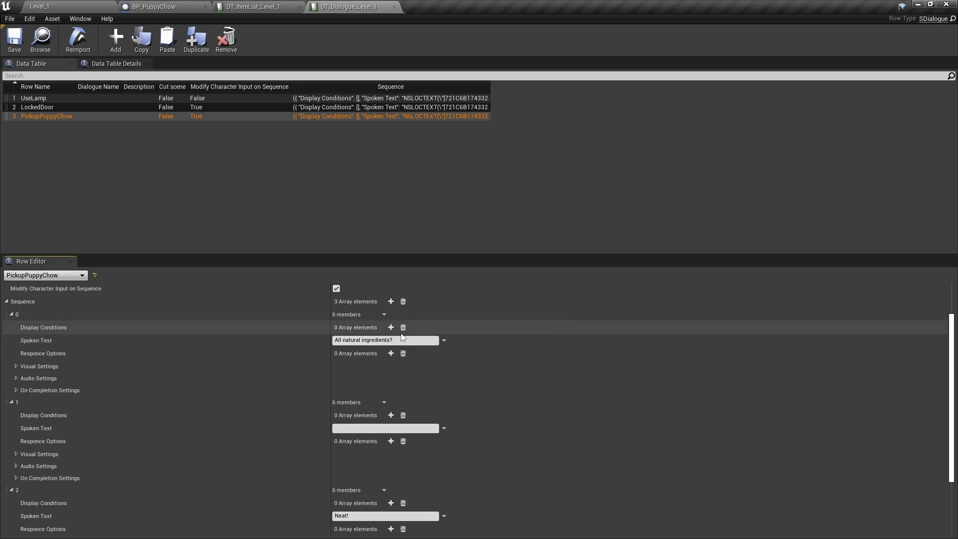
Add another dialogue row named InspectPuppyChow
click(119, 33)
double_click(41, 126)
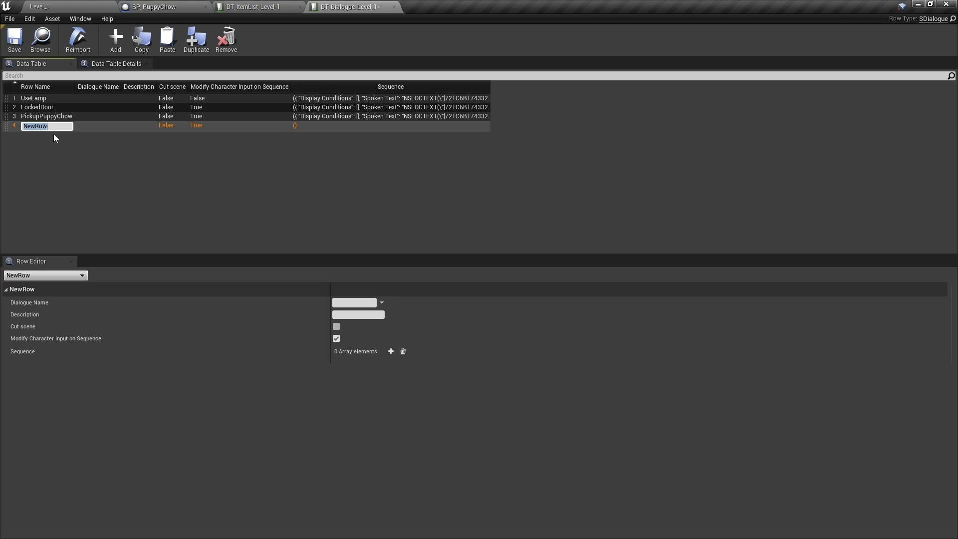
text(InspectPuppy)
text(Chow)
key(Return)
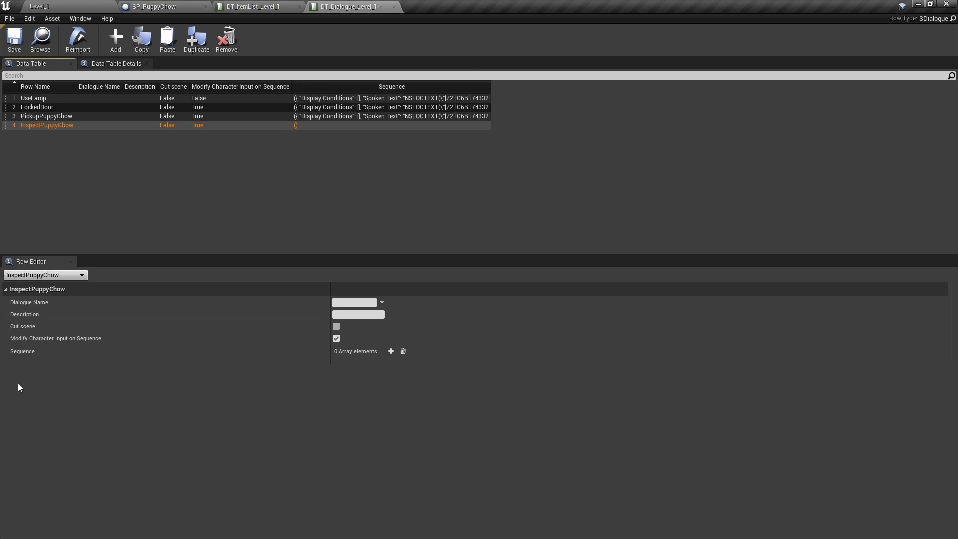
Give it one line, "I think I should feed the dog!", ending the dialogue, and save
click(392, 352)
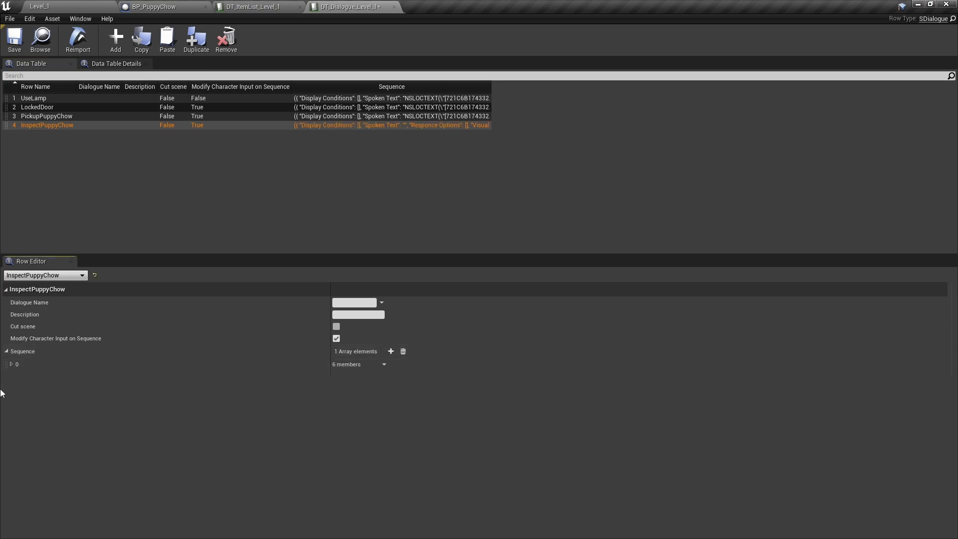
click(11, 363)
click(387, 392)
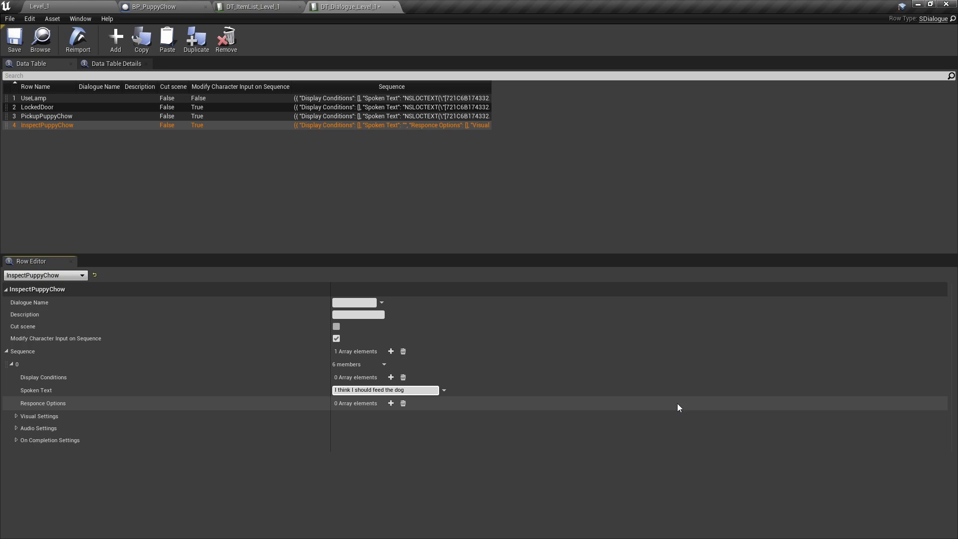
click(16, 440)
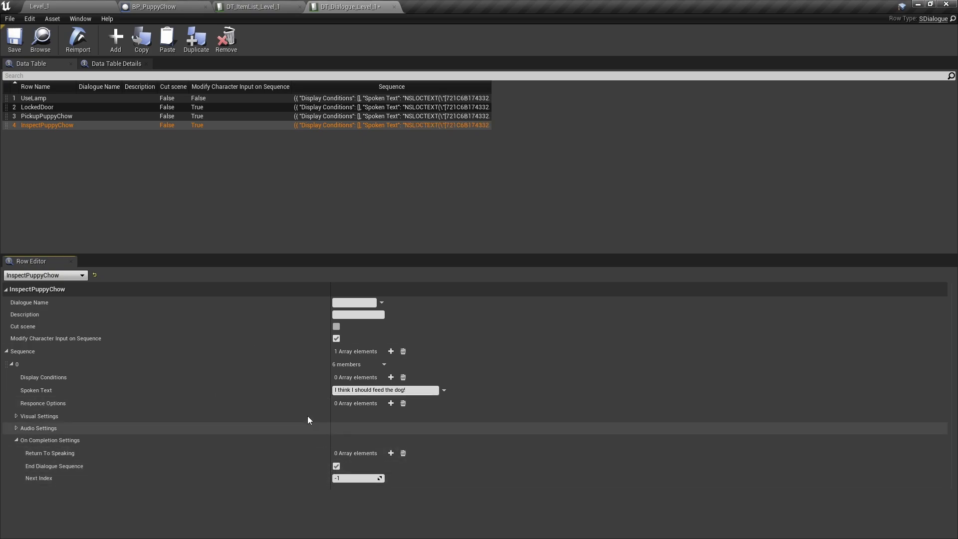
click(15, 50)
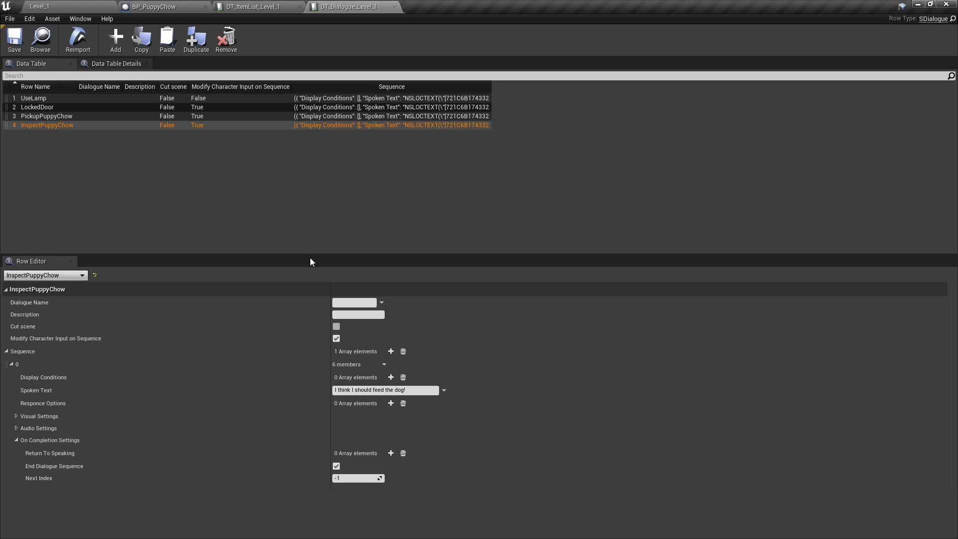
click(82, 4)
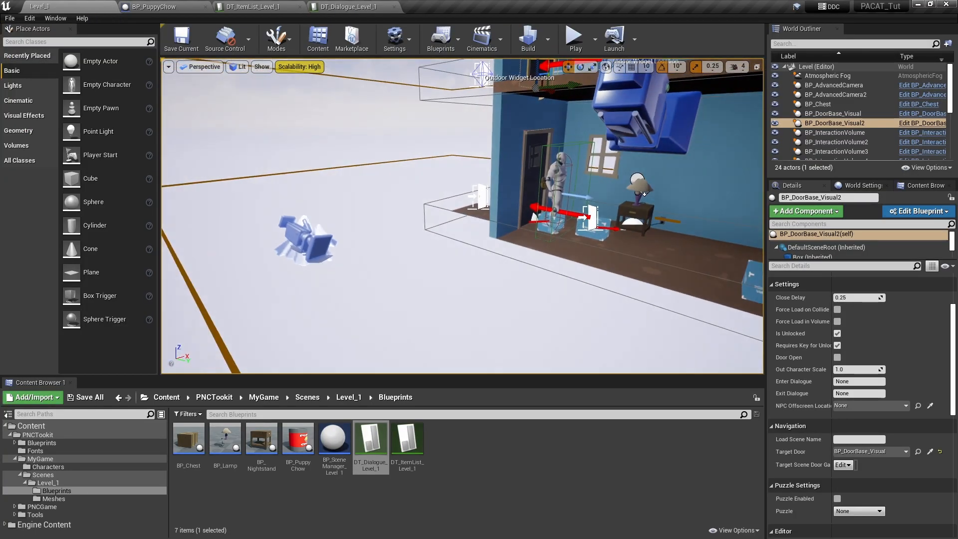
Select BP_SceneManager_Level_1 and check the PuppyChow row in DT_ItemList_Level_1
click(308, 243)
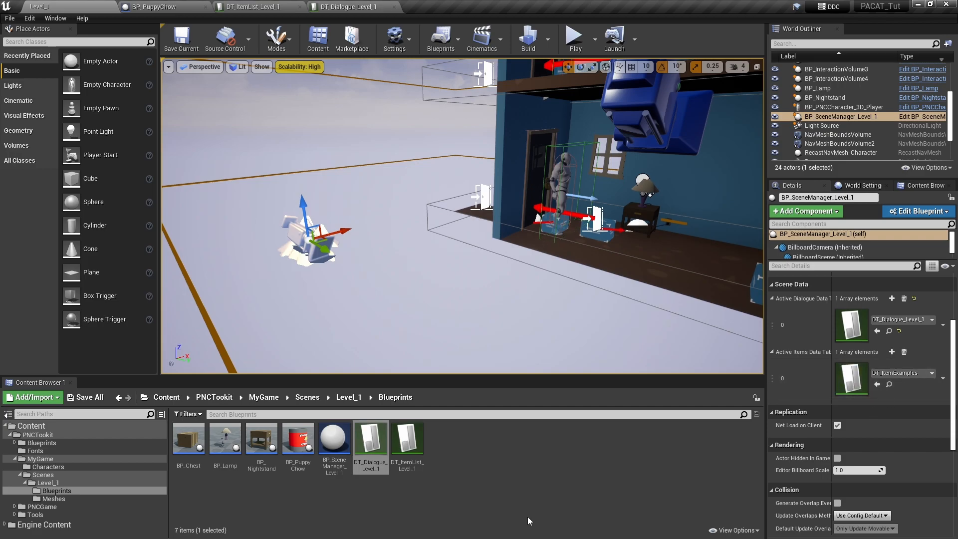
click(407, 442)
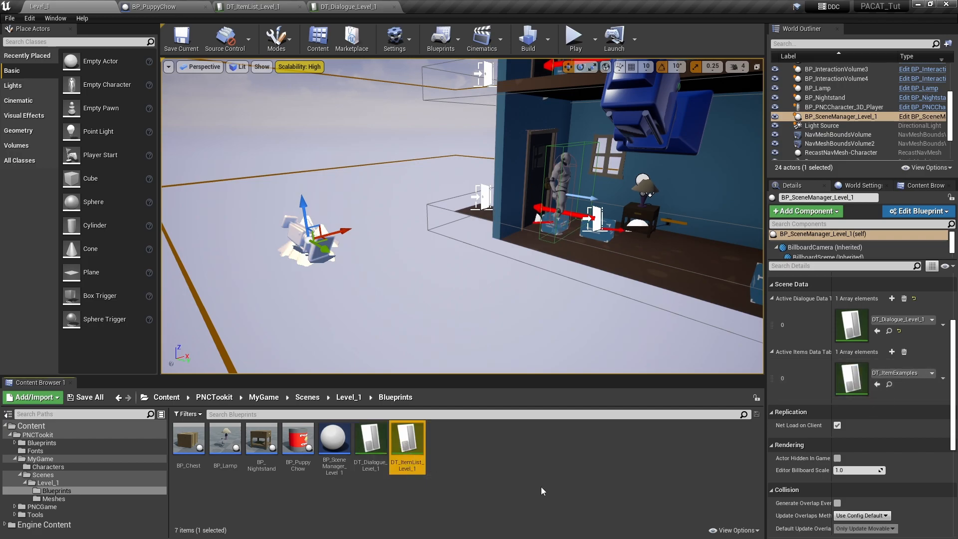
double_click(411, 449)
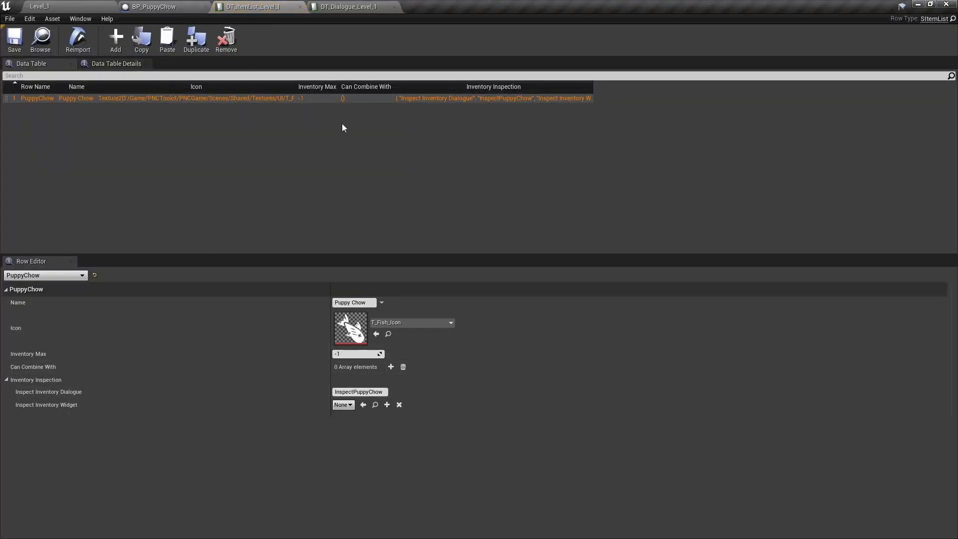
click(300, 6)
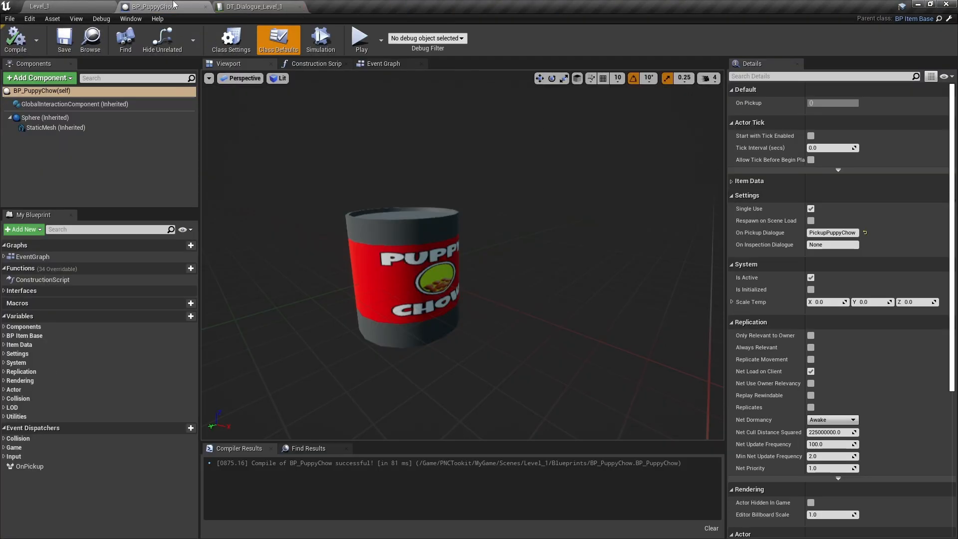
click(68, 7)
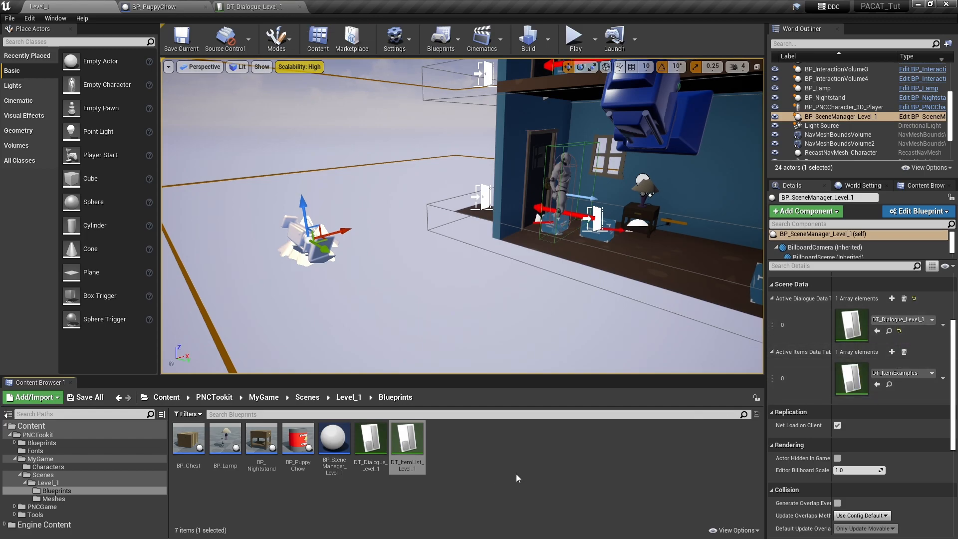
Set DT_ItemList_Level_1 as the Active Items Data Table and save the level
drag(408, 442, 846, 382)
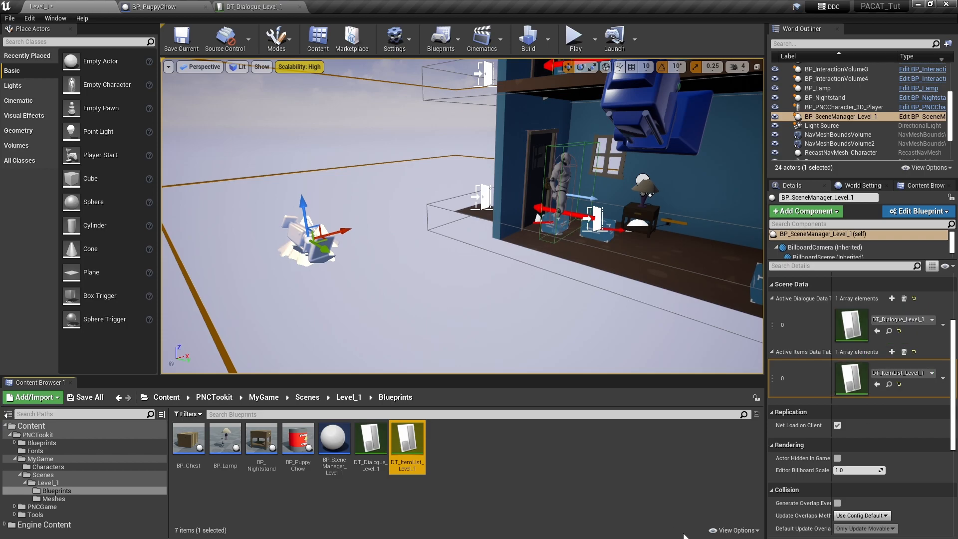
click(185, 42)
key(d)
right_drag(578, 298, 569, 330)
Place a BP_PuppyChow can in the room and add it to BP_InteractionVolume4's assigned actors after BP_Chest
click(301, 446)
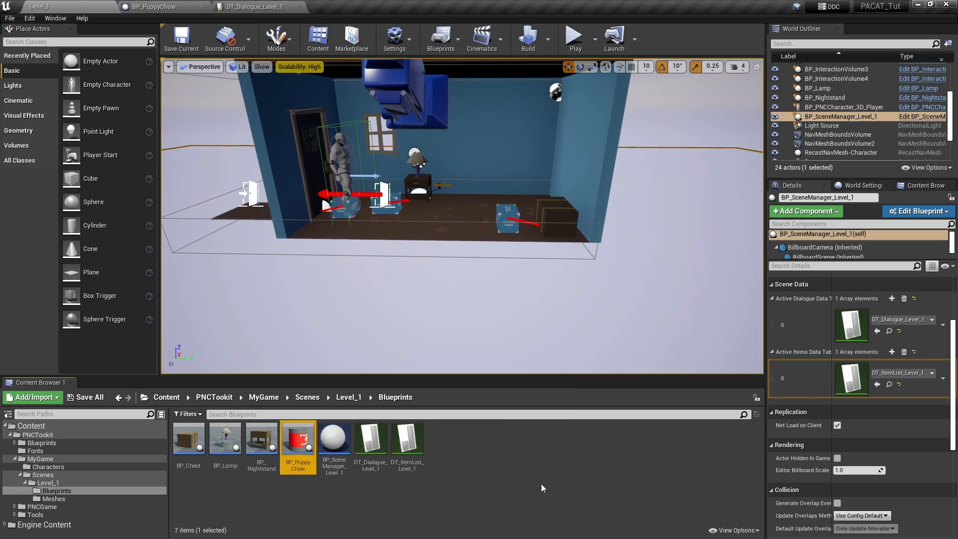
drag(580, 298, 584, 260)
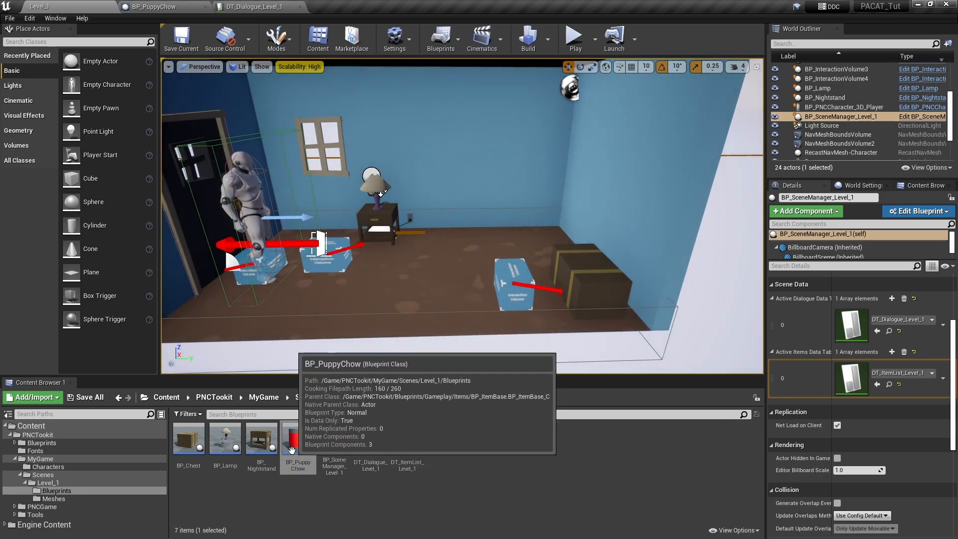
drag(302, 444, 443, 287)
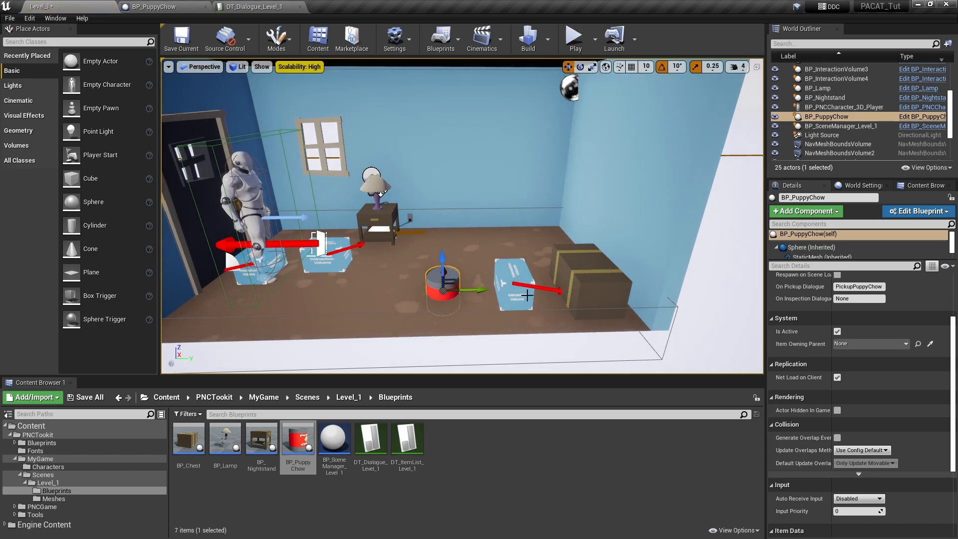
click(514, 284)
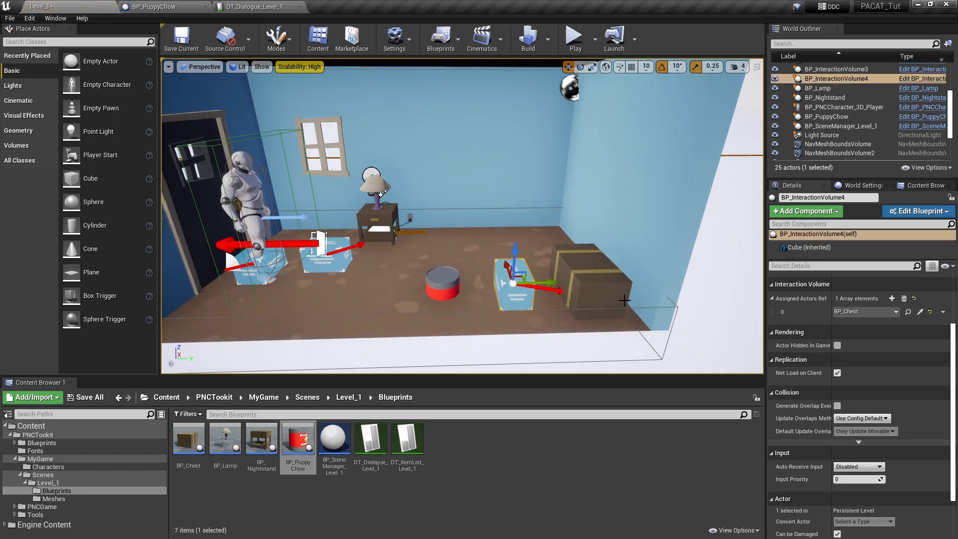
click(892, 299)
click(920, 325)
click(444, 285)
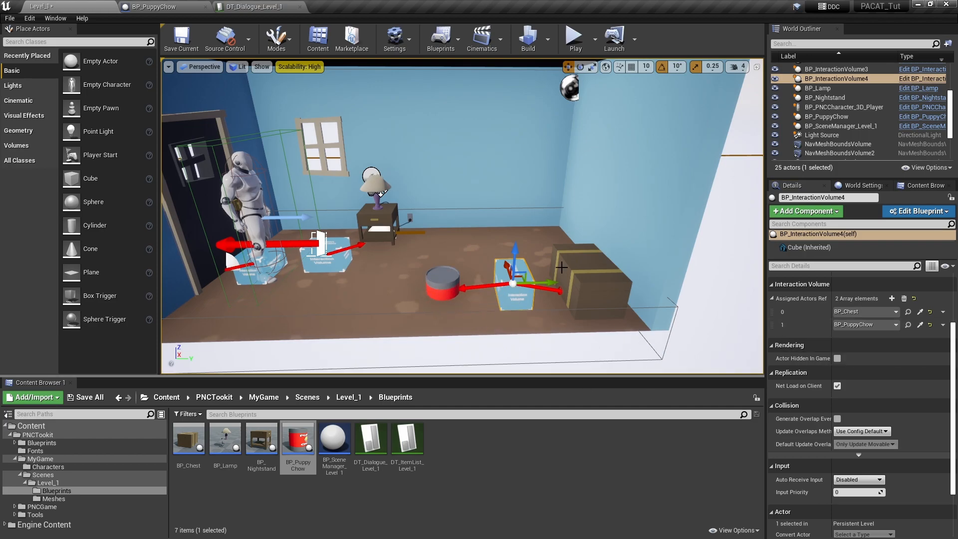
Rotate the can, spinning it around and tilting it onto its side
click(580, 67)
click(449, 284)
drag(453, 324, 543, 319)
drag(442, 306, 442, 258)
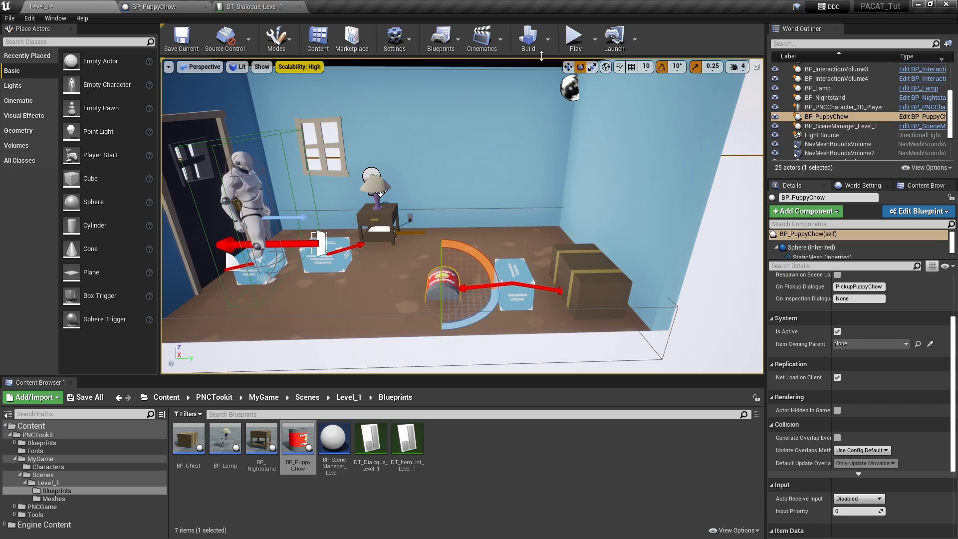
Turn on grid snapping and slide the can over to the chest
click(632, 67)
right_drag(535, 258, 504, 270)
key(d)
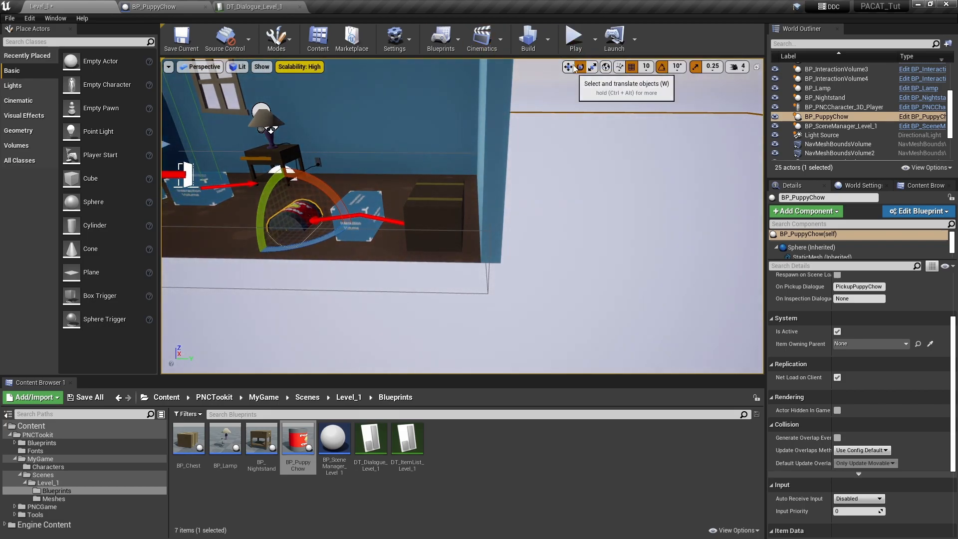
click(569, 67)
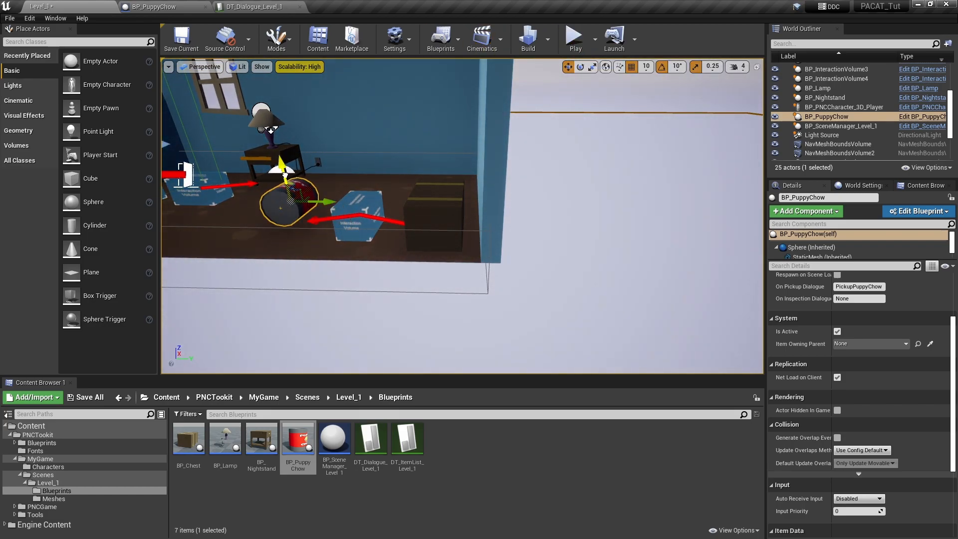
drag(323, 203, 464, 223)
mouse_move(498, 208)
right_down()
mouse_move(489, 200)
mouse_move(492, 235)
mouse_move(544, 224)
mouse_move(489, 215)
right_up()
Set the can on the chest, lower it inside, and save the level
key(w)
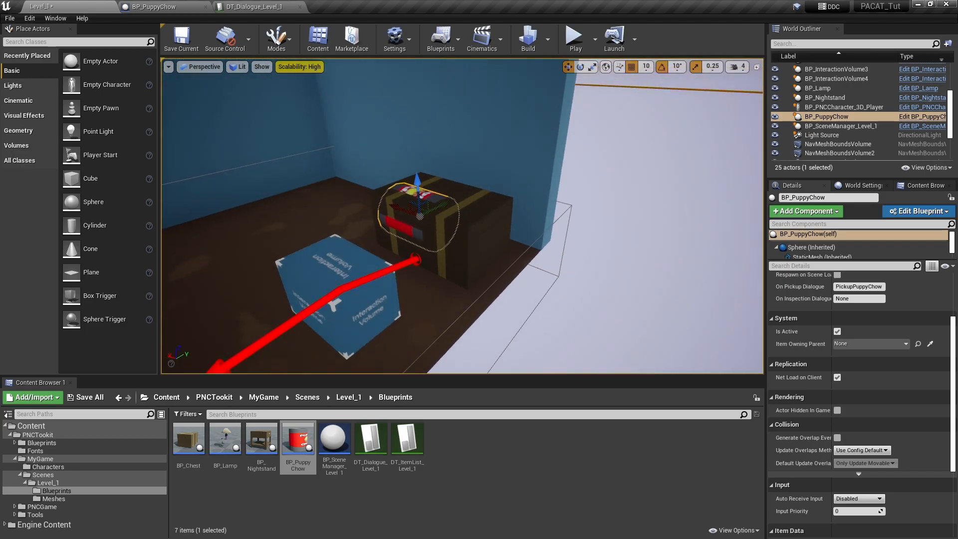
drag(401, 211, 447, 194)
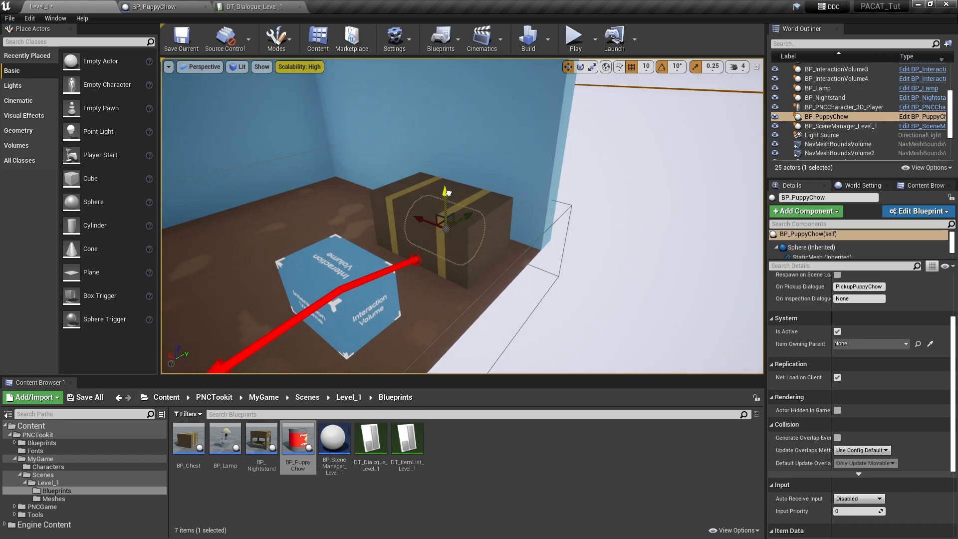
right_drag(454, 207, 395, 232)
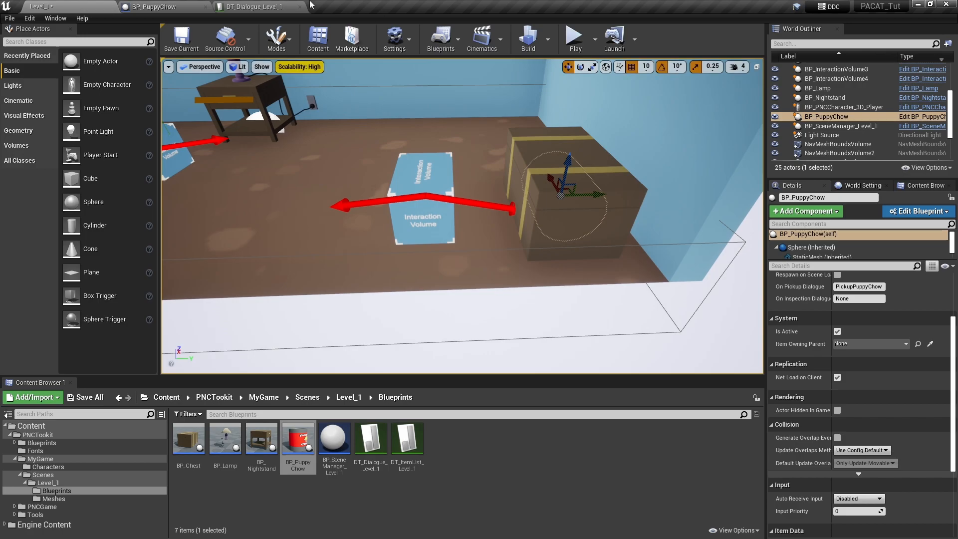
click(182, 40)
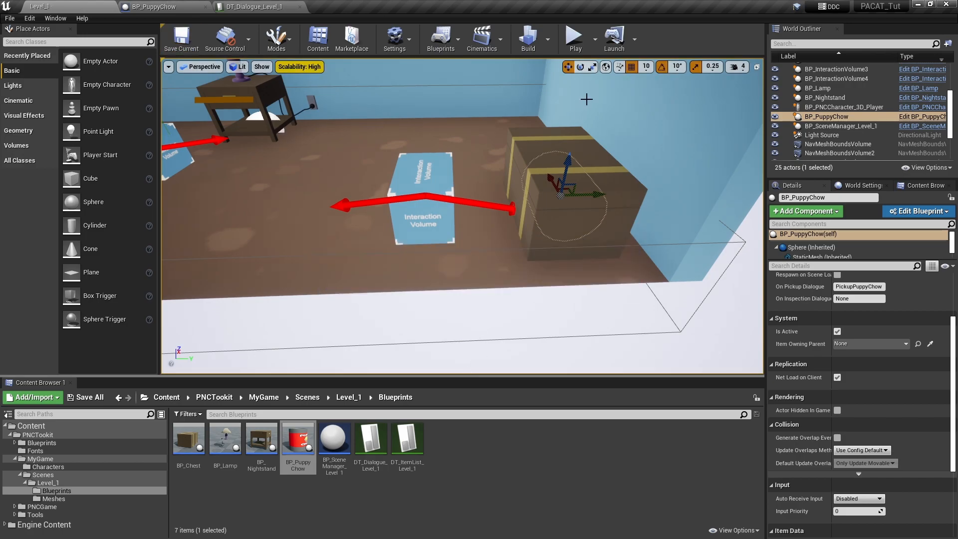
right_drag(393, 333, 367, 285)
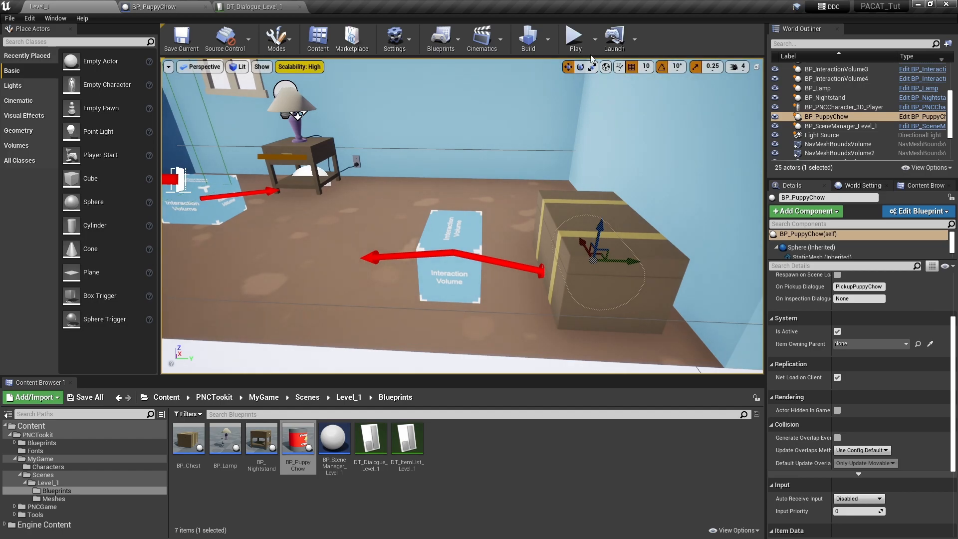
Play Level_1, walk to the chest and take the Puppy Chow can into the inventory
click(576, 39)
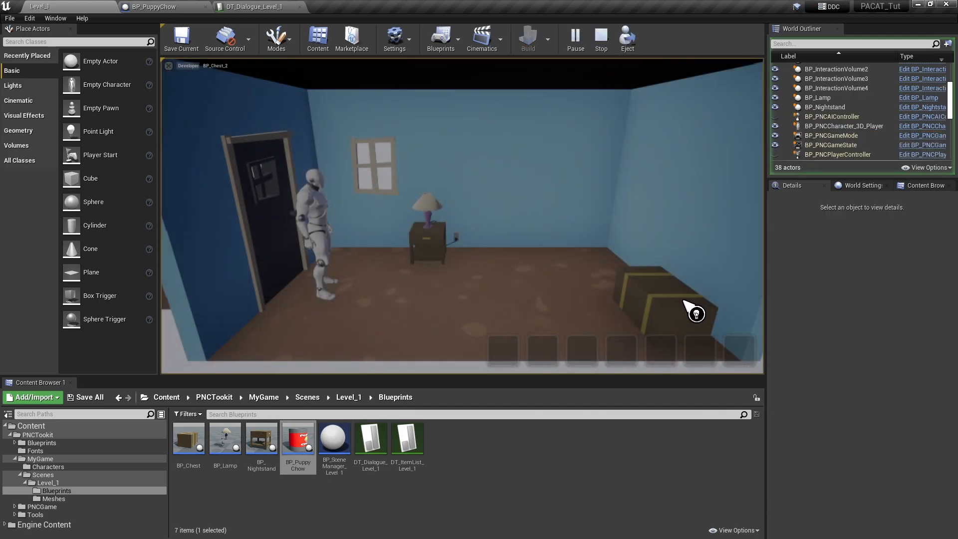
click(683, 301)
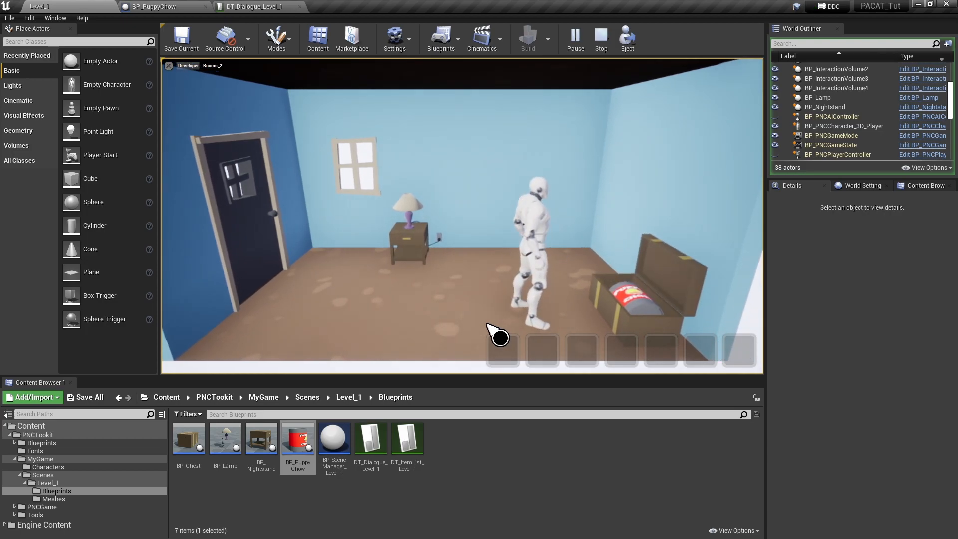
click(641, 307)
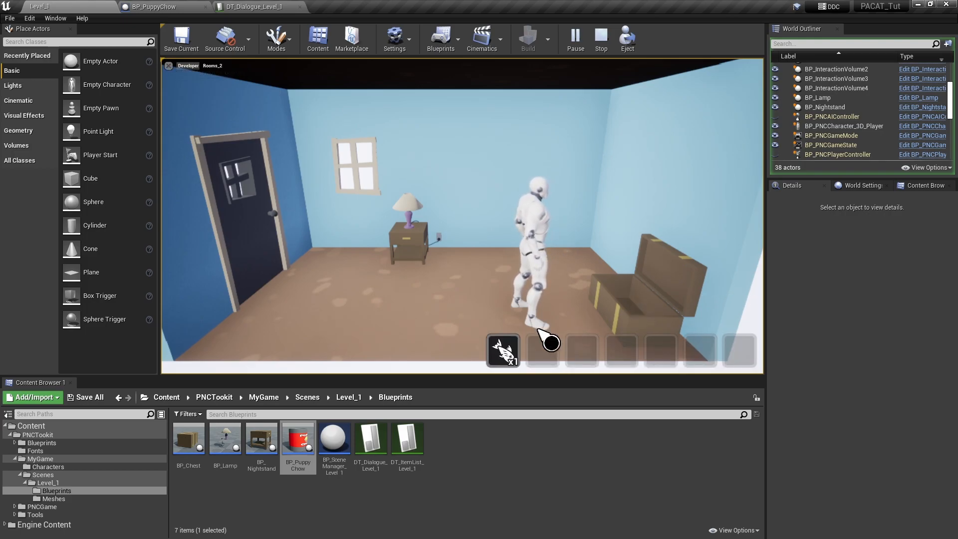
click(505, 349)
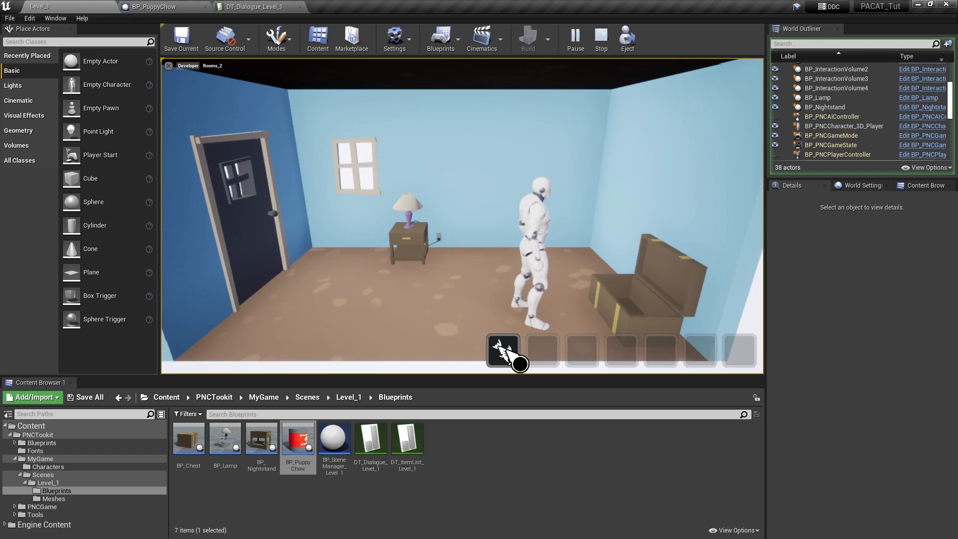
Stop the play test and select the lower door, BP_DoorBase_Visual, to show its Details
click(606, 41)
right_drag(513, 190, 469, 165)
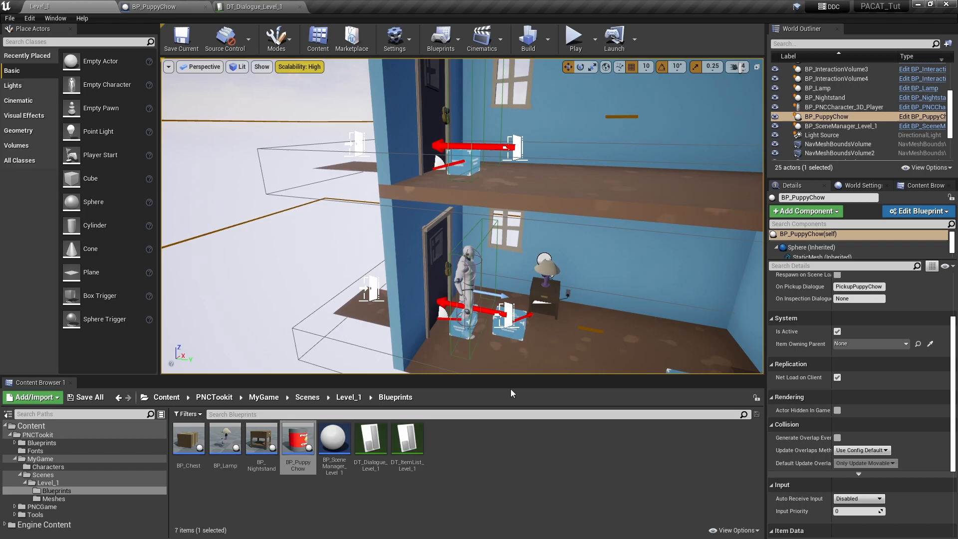
right_drag(578, 288, 577, 290)
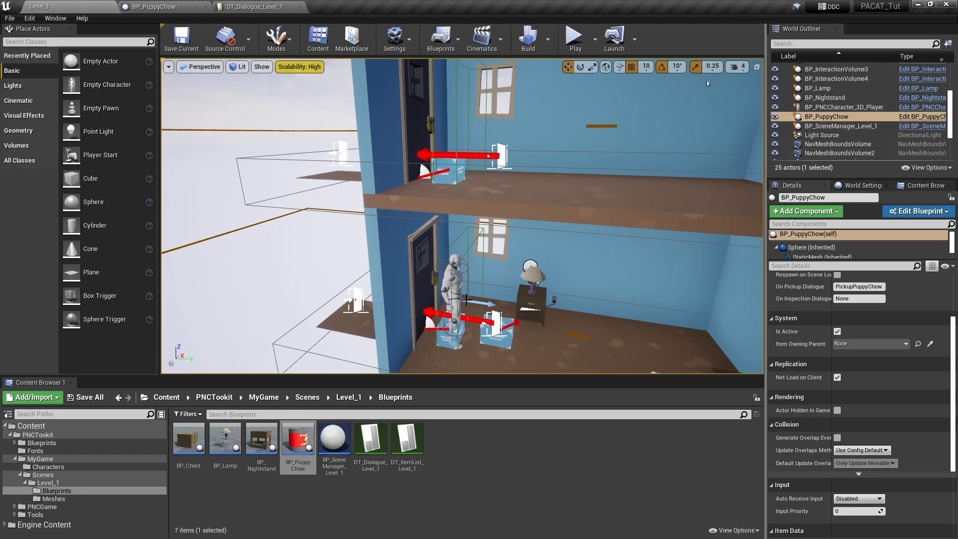
click(452, 241)
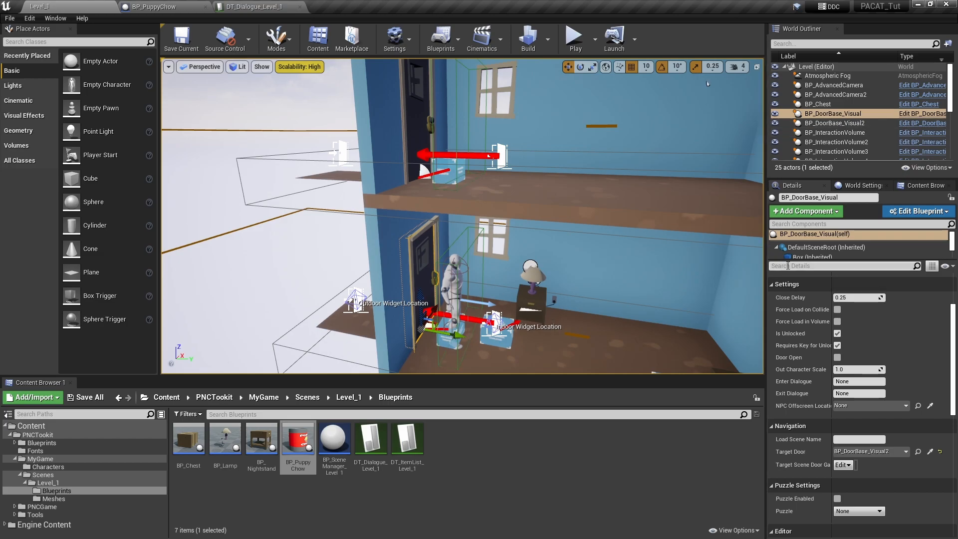
Filter content by 'vis', copy BP_DoorBase_Visual into Level_1/Blueprints, then clear the search
click(923, 185)
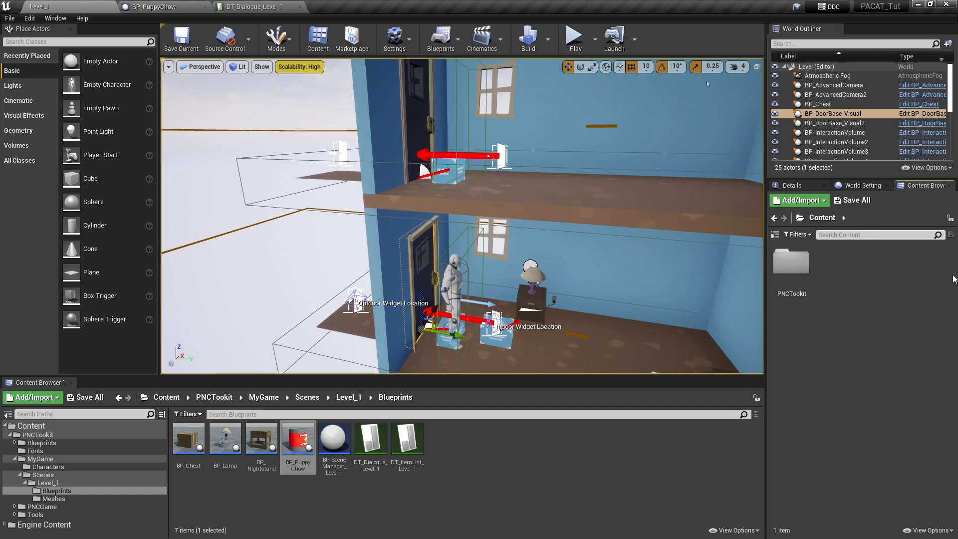
text(vis)
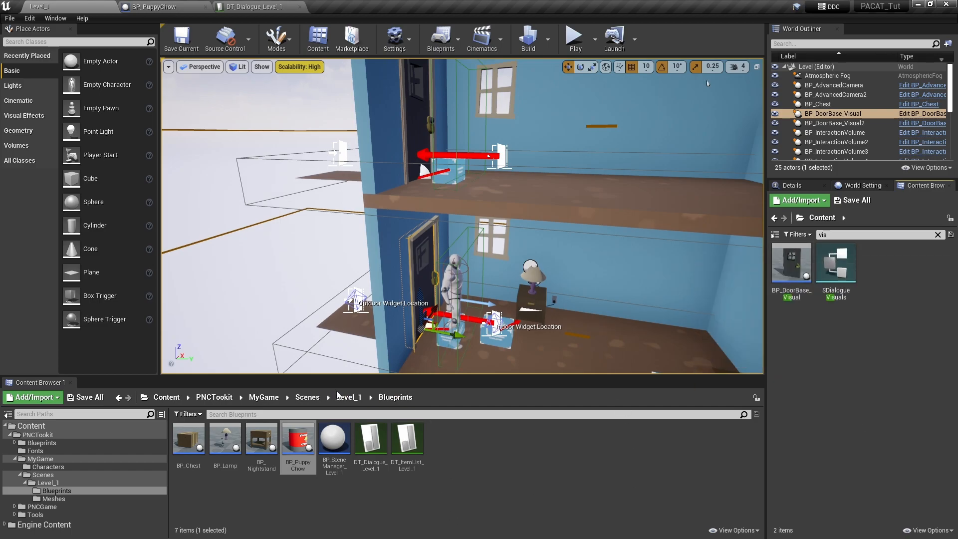
drag(792, 290, 519, 510)
click(524, 518)
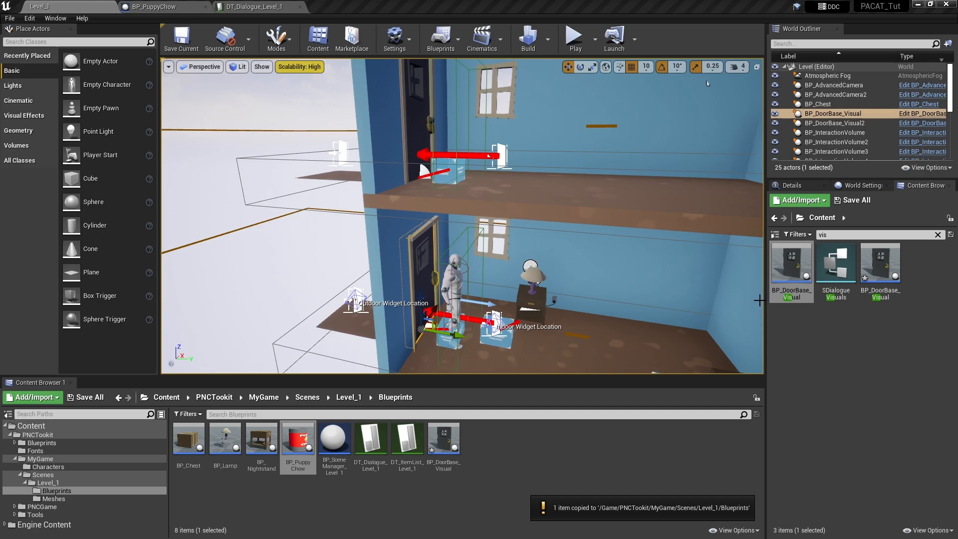
click(938, 235)
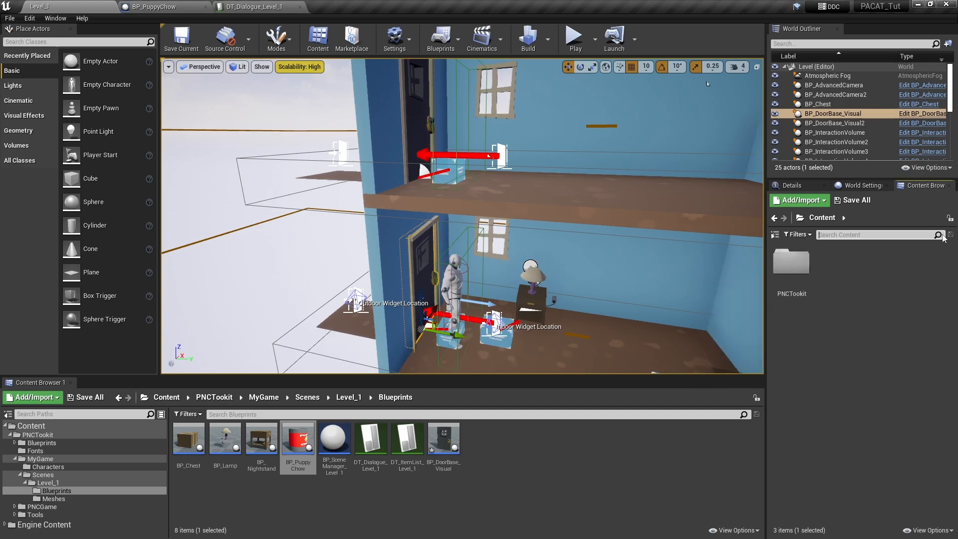
Rename the copied BP_DoorBase_Visual blueprint to BP_Door_1
click(445, 437)
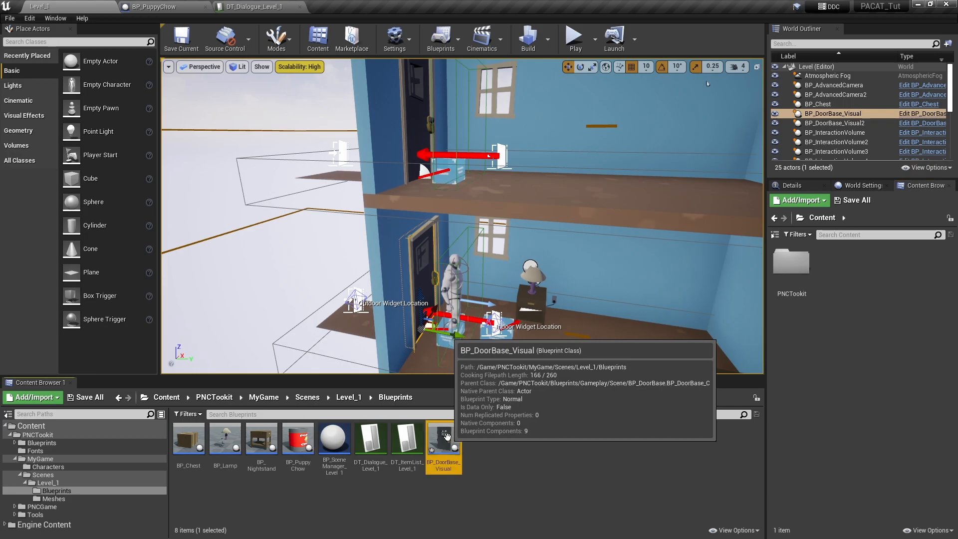
key(F2)
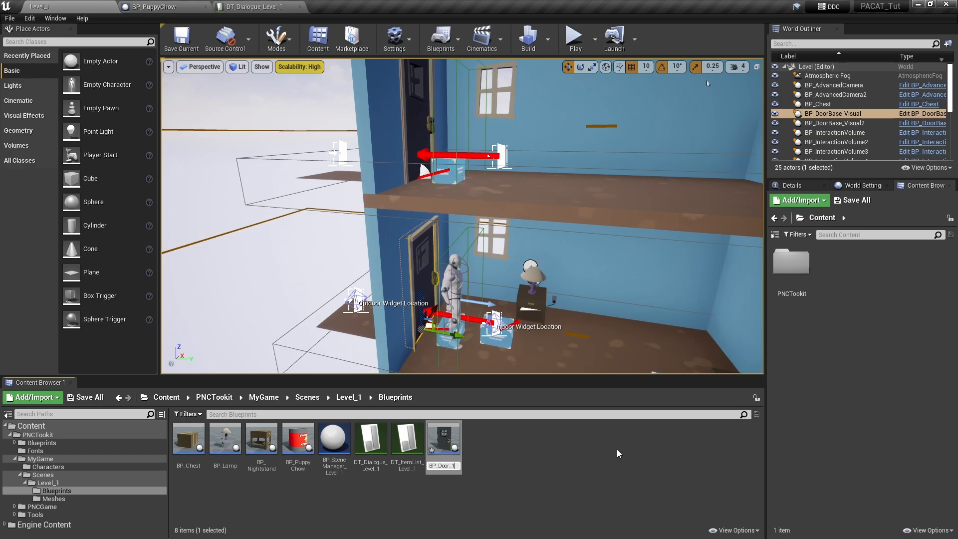
text(BP_Door_1)
key(Return)
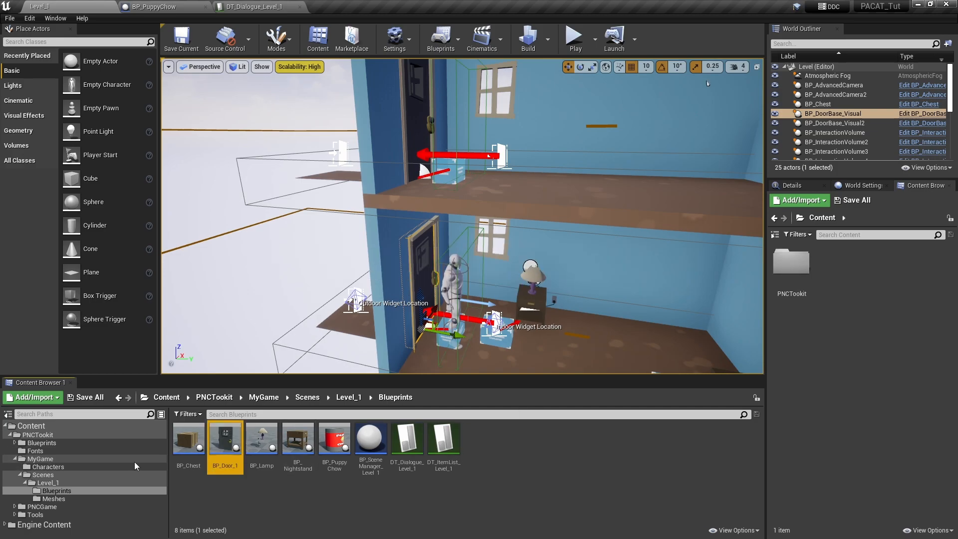
Duplicate BP_Door_1, keeping the default name BP_Door_2
right_click(224, 454)
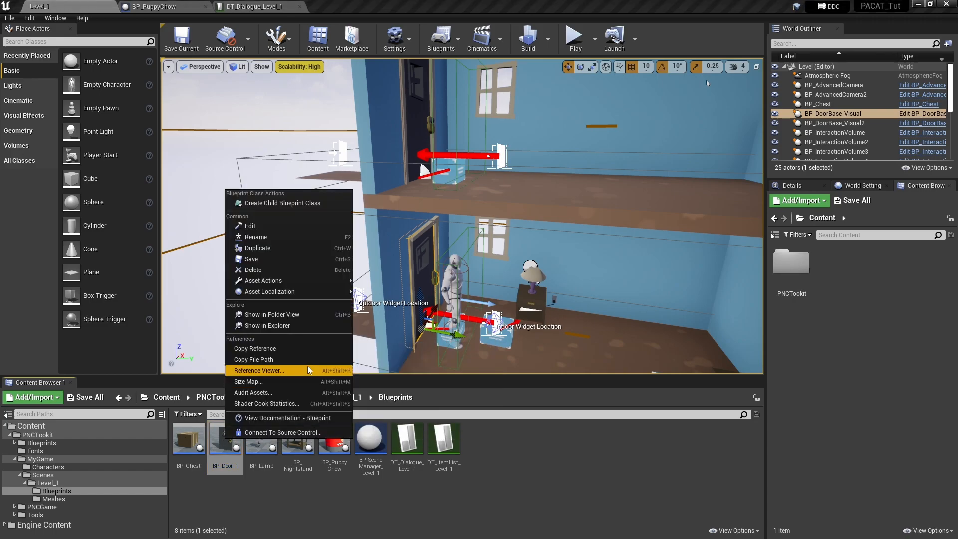
click(265, 248)
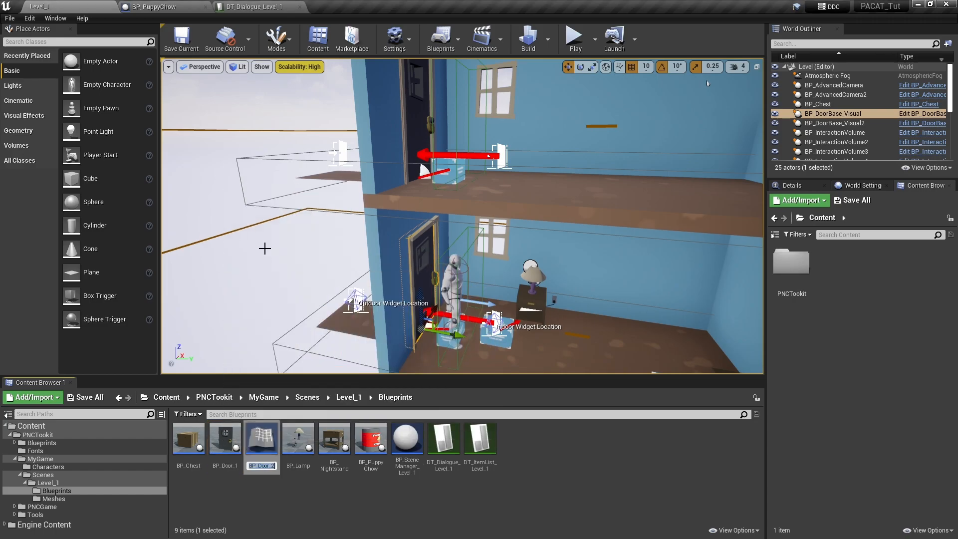
key(Return)
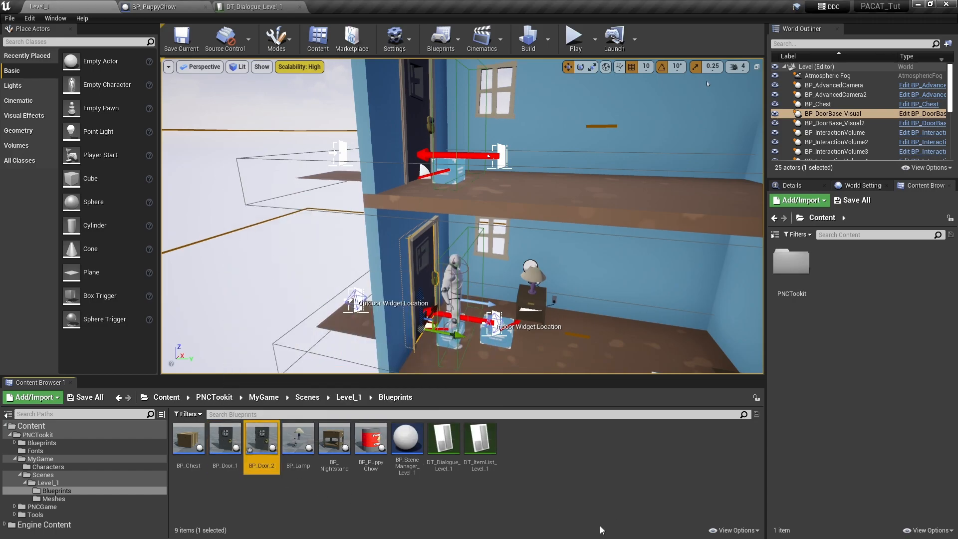
Replace the ground-floor door actor with BP_Door_1
mouse_move(494, 276)
right_down()
mouse_move(429, 276)
mouse_move(492, 280)
mouse_move(462, 254)
mouse_move(456, 215)
mouse_move(493, 278)
right_up()
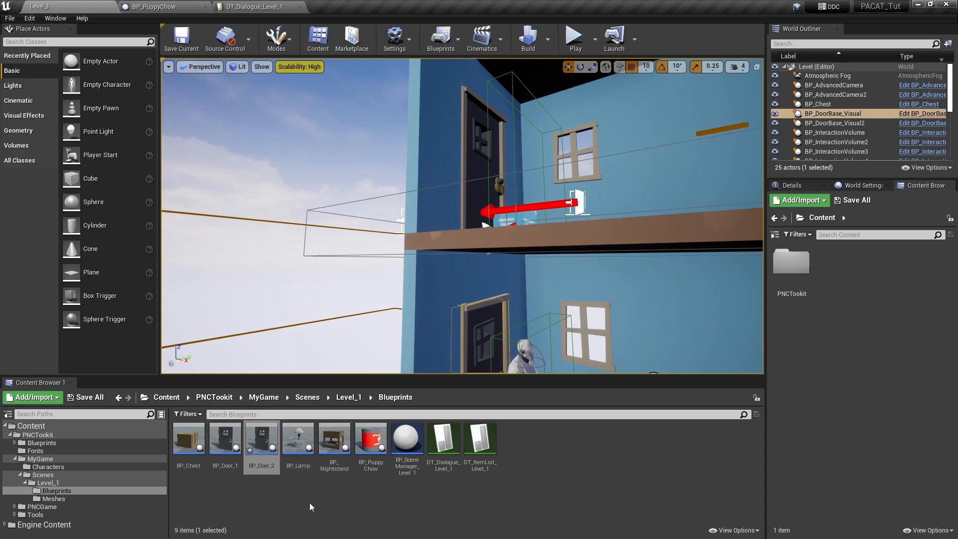
right_drag(405, 273, 395, 272)
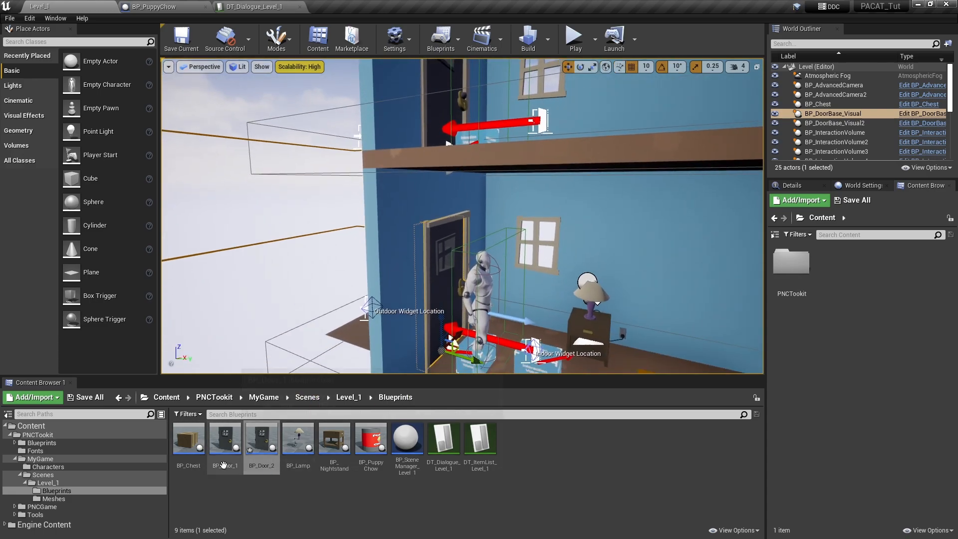
click(225, 439)
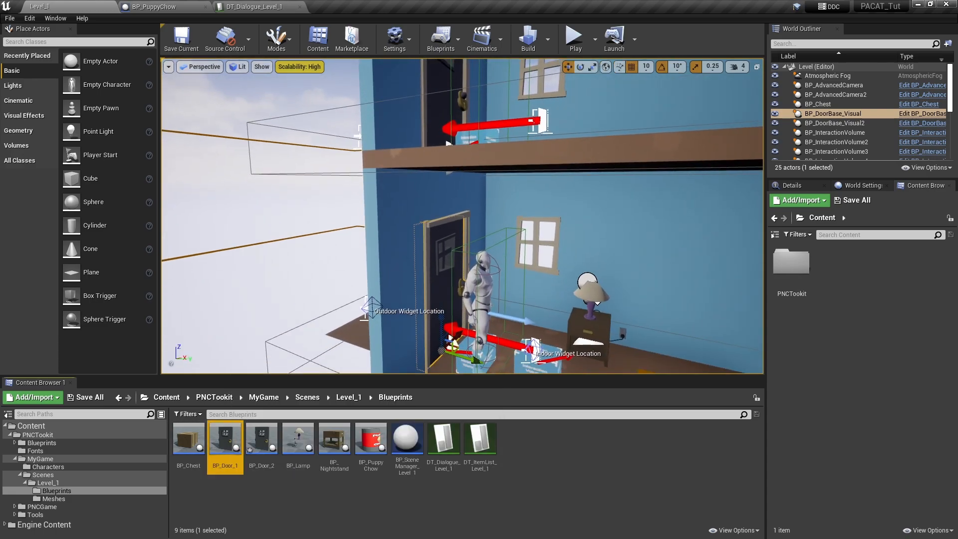
click(446, 286)
right_click(447, 291)
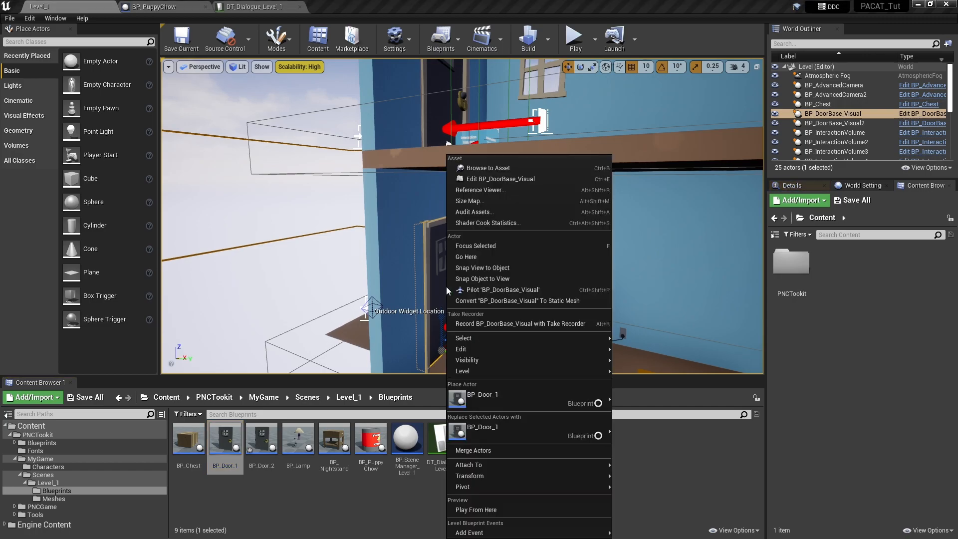
click(493, 430)
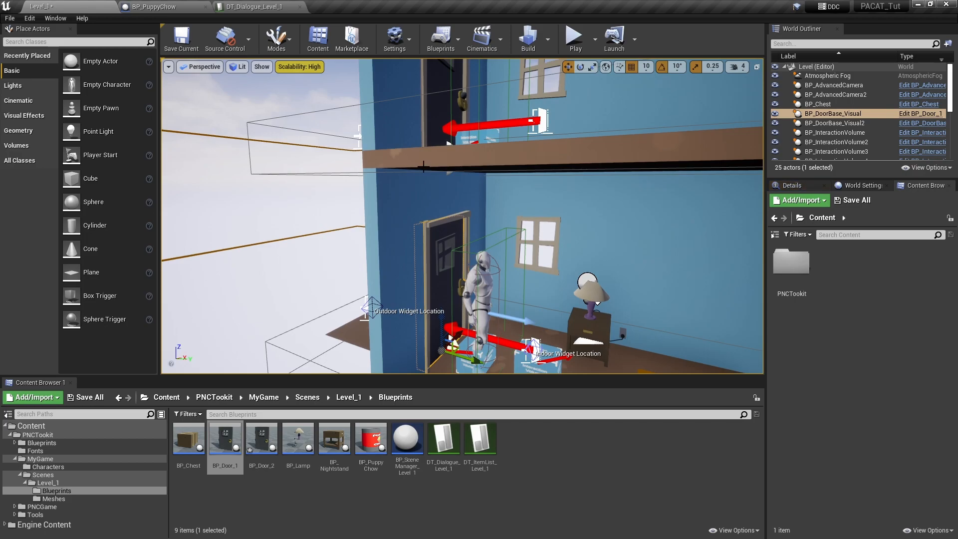
Replace the upper-floor door actor with BP_Door_2
click(262, 439)
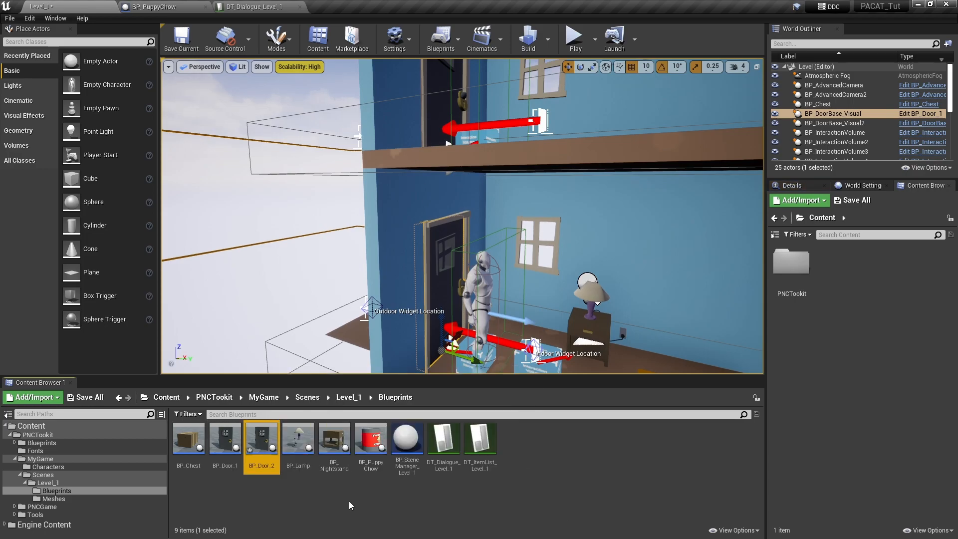
click(439, 104)
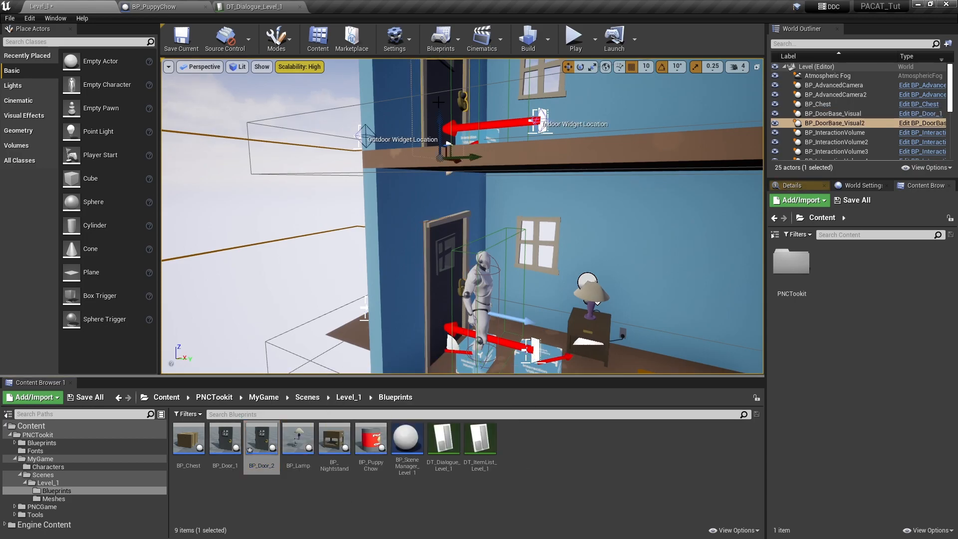
right_click(440, 106)
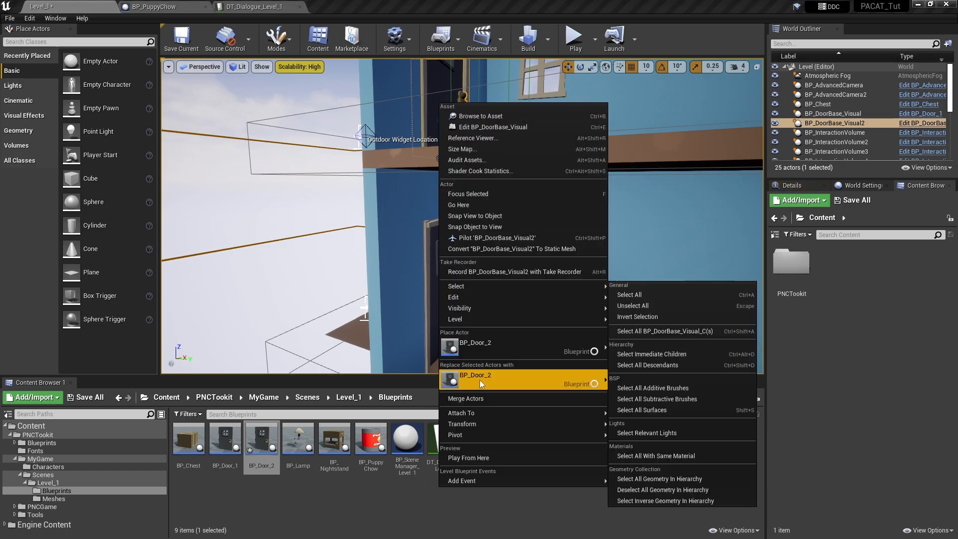
click(480, 379)
mouse_move(502, 281)
right_down()
mouse_move(502, 312)
mouse_move(508, 300)
right_up()
right_drag(528, 253, 528, 232)
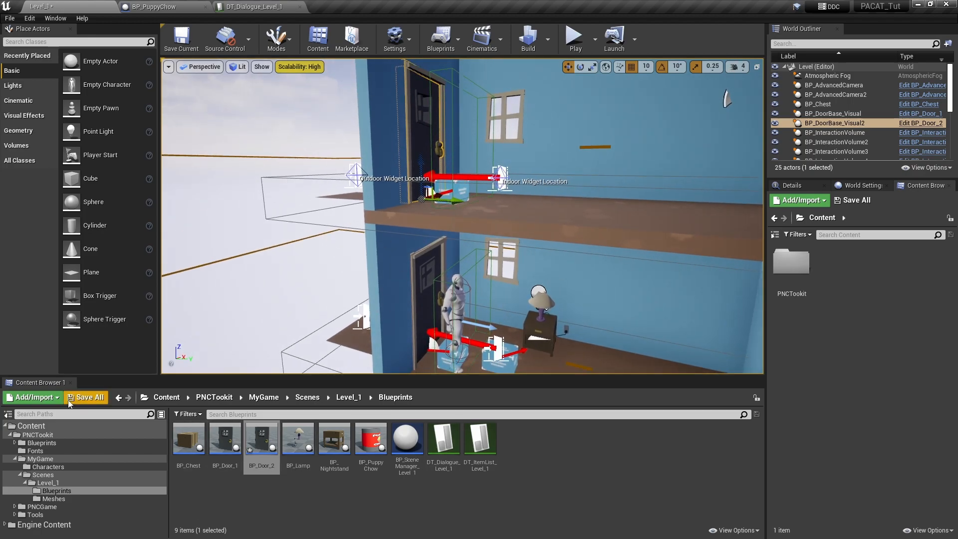
Save BP_Door_2 and Level_1, view the ground-floor door's Details, then play-test and stop
click(95, 398)
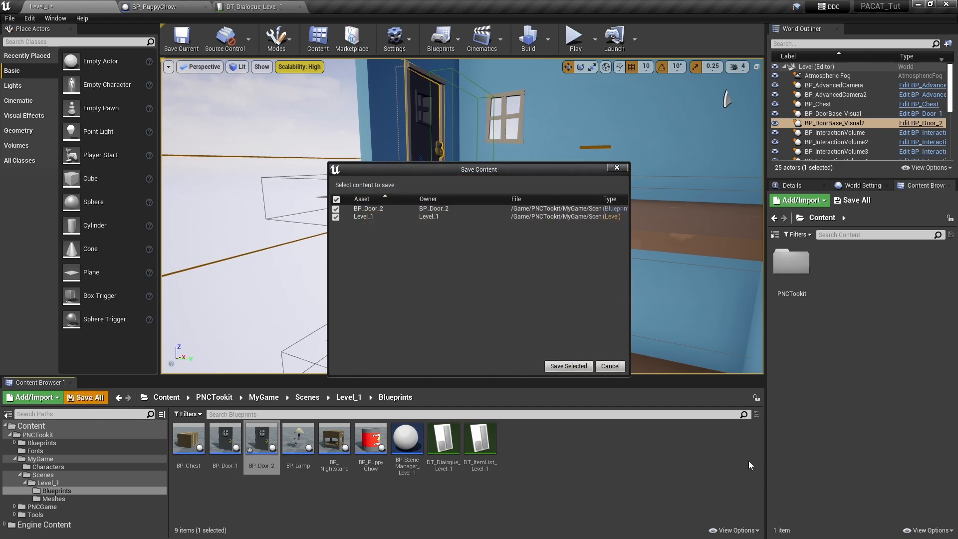
click(583, 366)
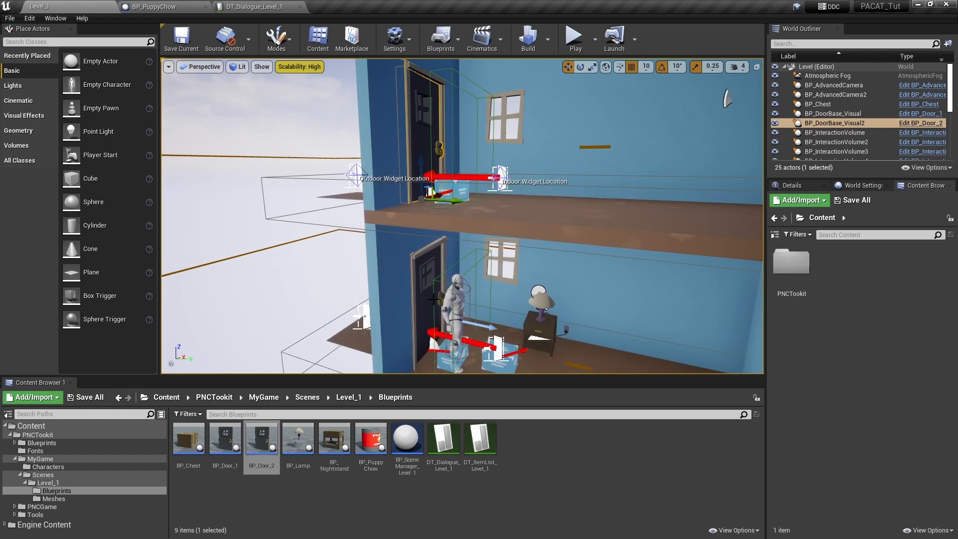
click(424, 314)
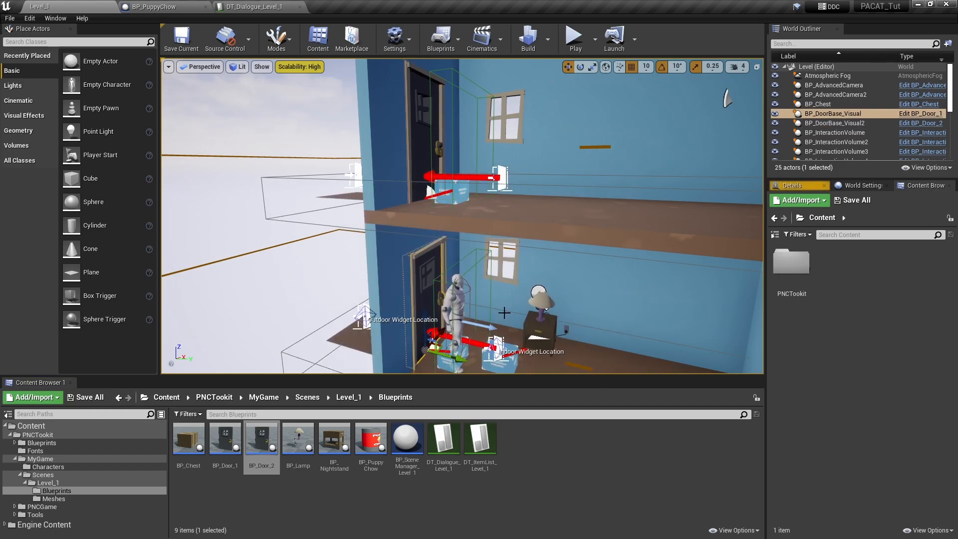
click(804, 188)
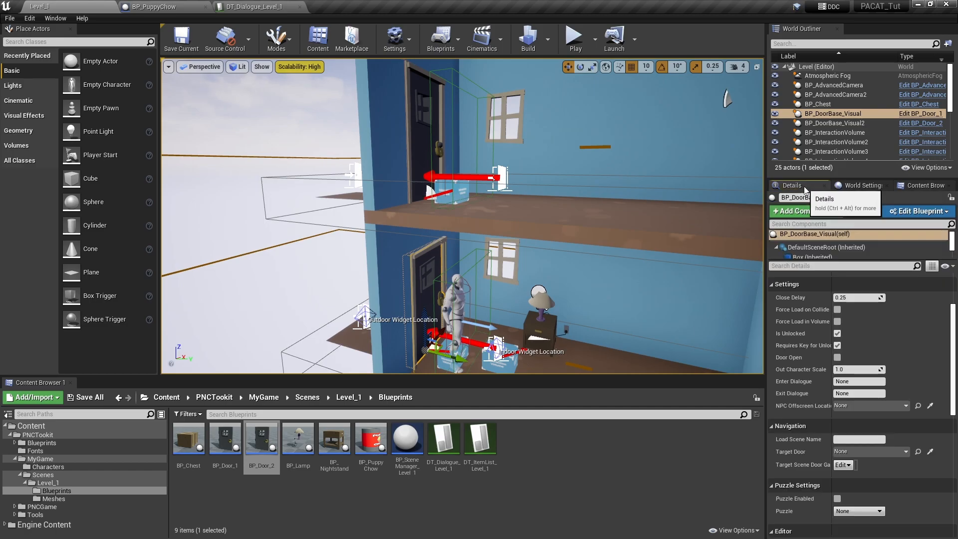
click(574, 38)
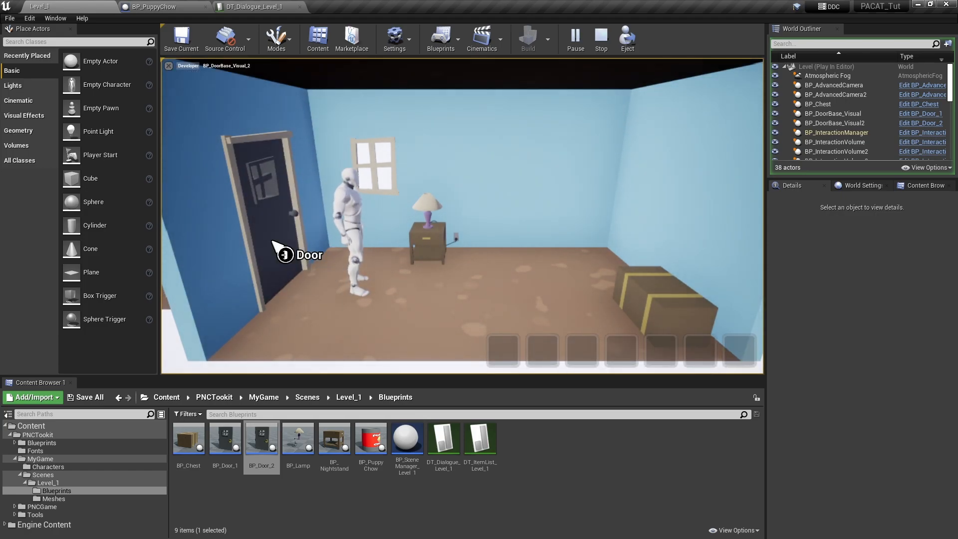
click(601, 37)
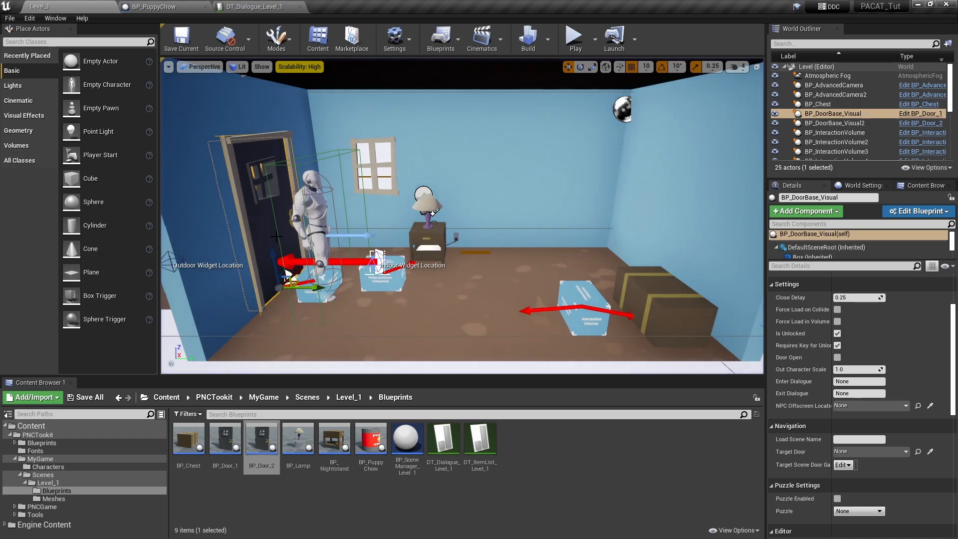
Set the ground-floor door's Target Door to the upper-floor door, BP_DoorBase_Visual2
right_drag(688, 325, 637, 279)
click(932, 455)
click(385, 107)
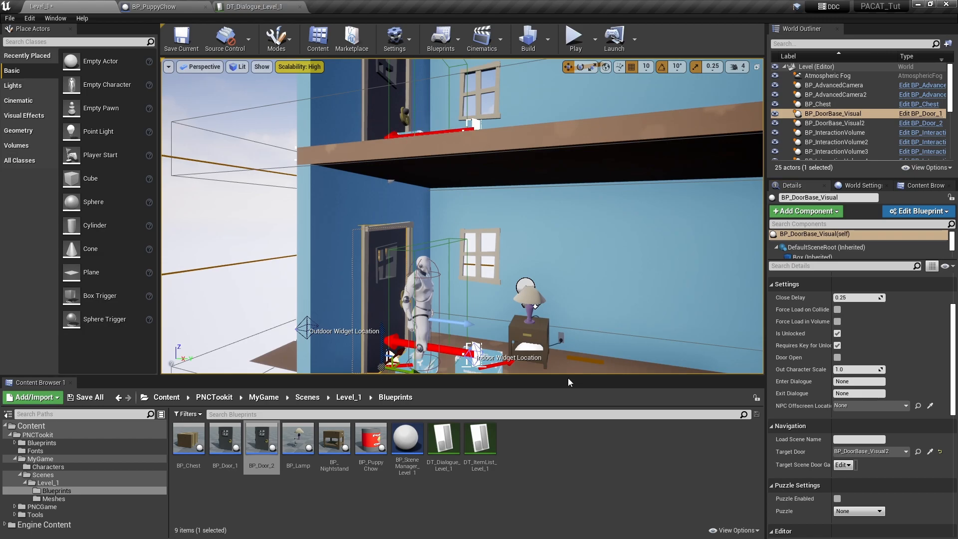
Set the upper-floor door's Target Door to the ground-floor door, BP_DoorBase_Visual, and start a play test
click(380, 106)
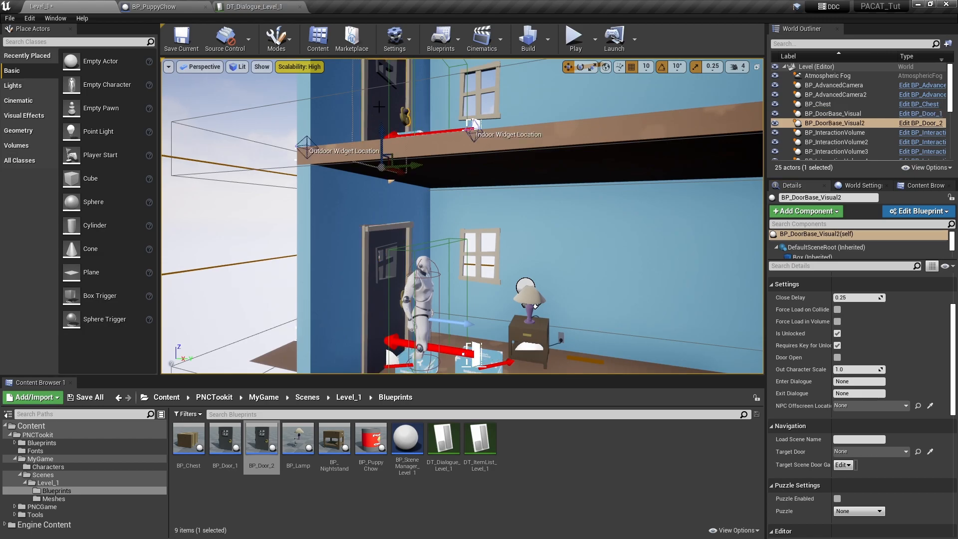
click(931, 452)
click(390, 300)
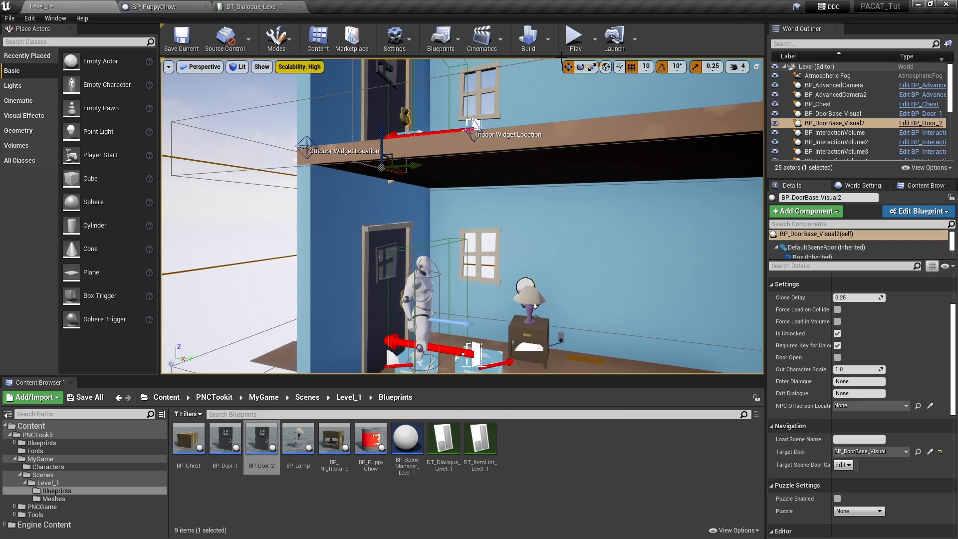
click(574, 39)
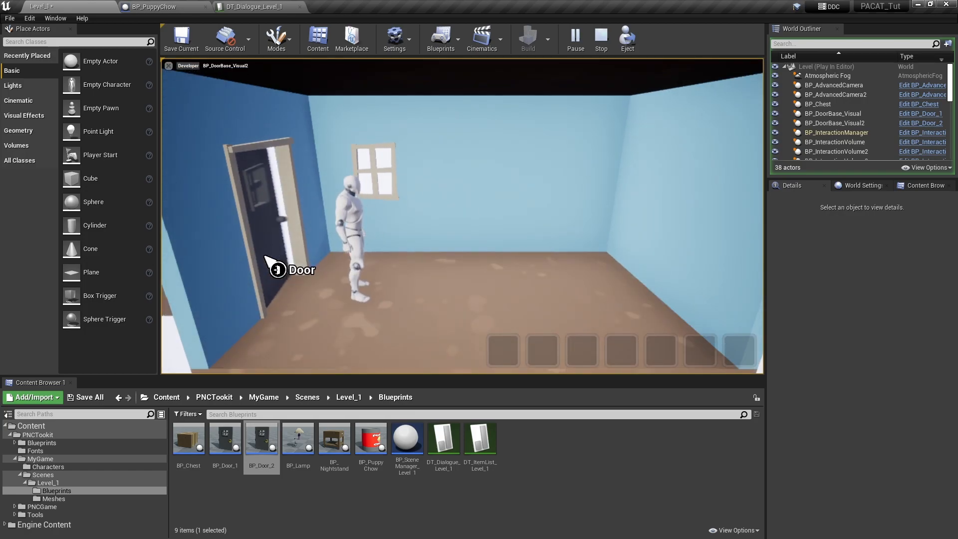
Stop the play test and turn off Is Unlocked on the ground-floor door
click(601, 38)
right_drag(430, 302, 375, 260)
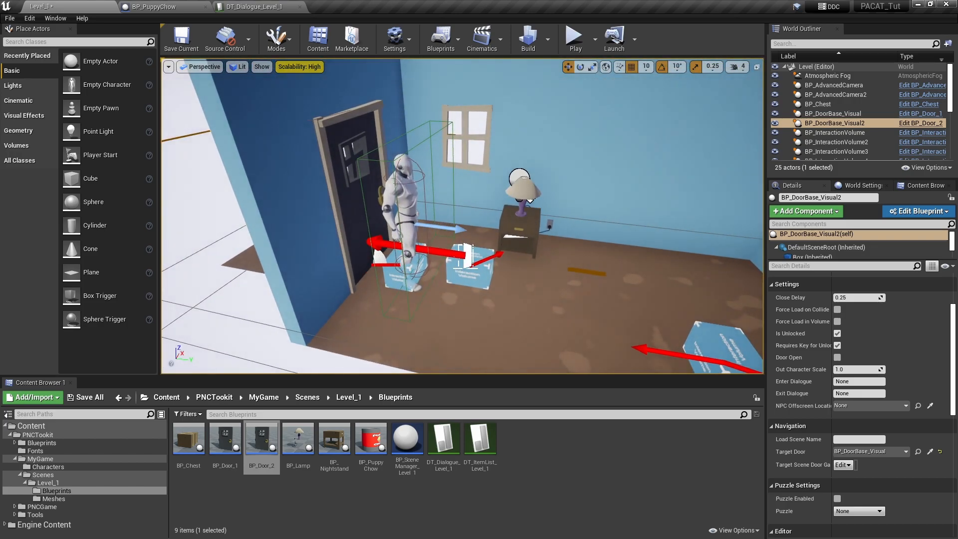
click(349, 201)
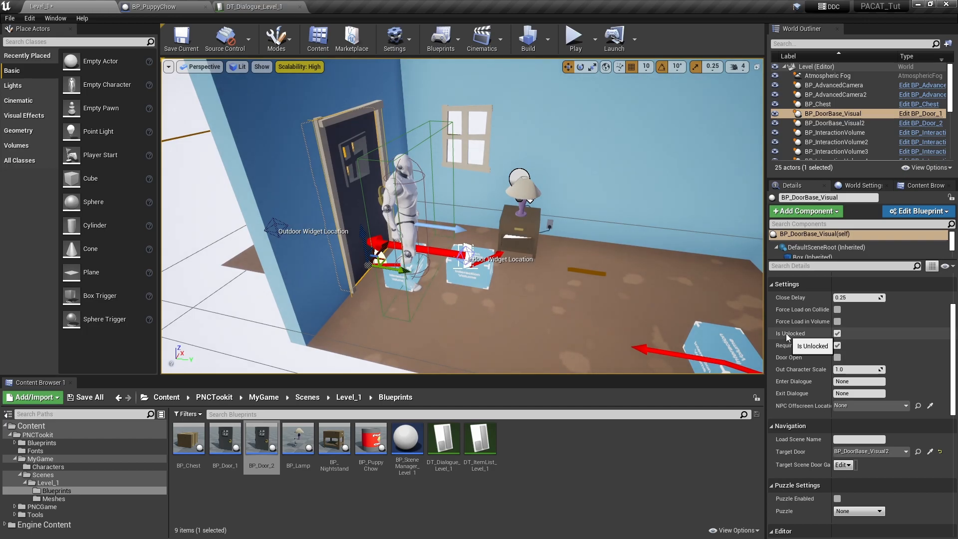
click(838, 334)
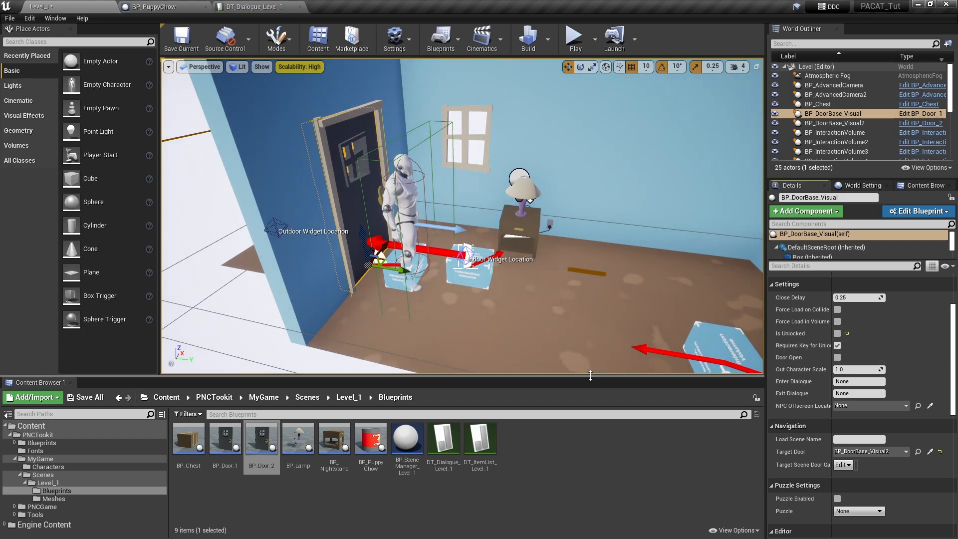
Save the current level and run a quick play test of the locked door
right_drag(424, 285, 423, 264)
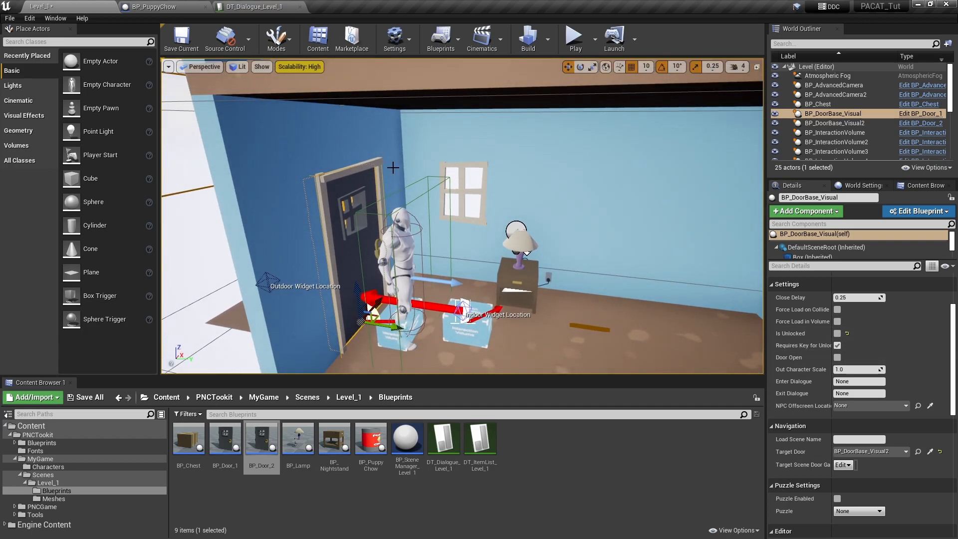
click(182, 39)
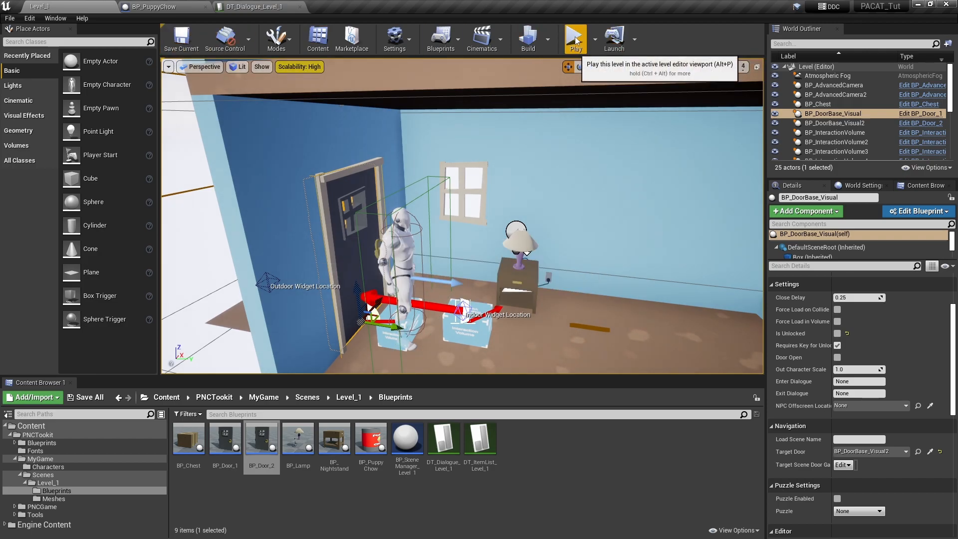
click(575, 41)
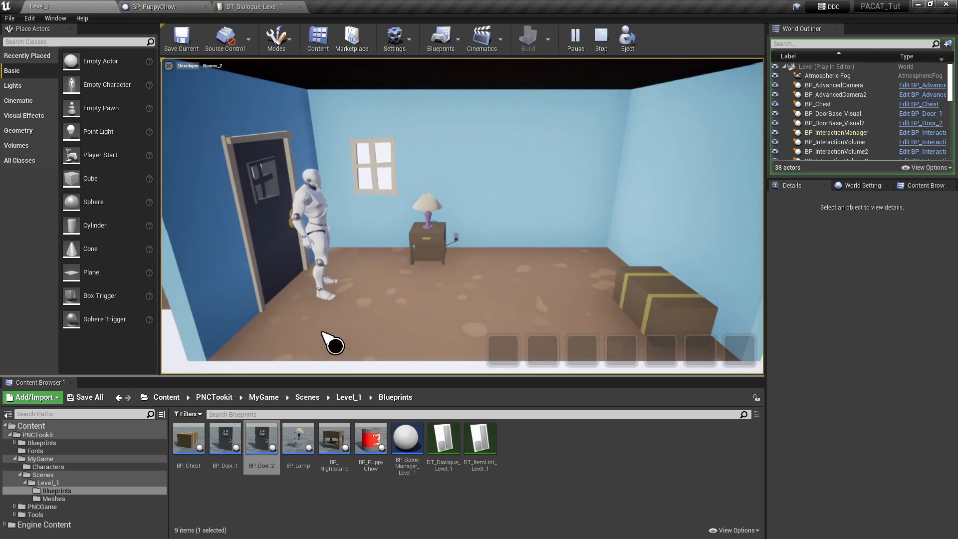
click(601, 39)
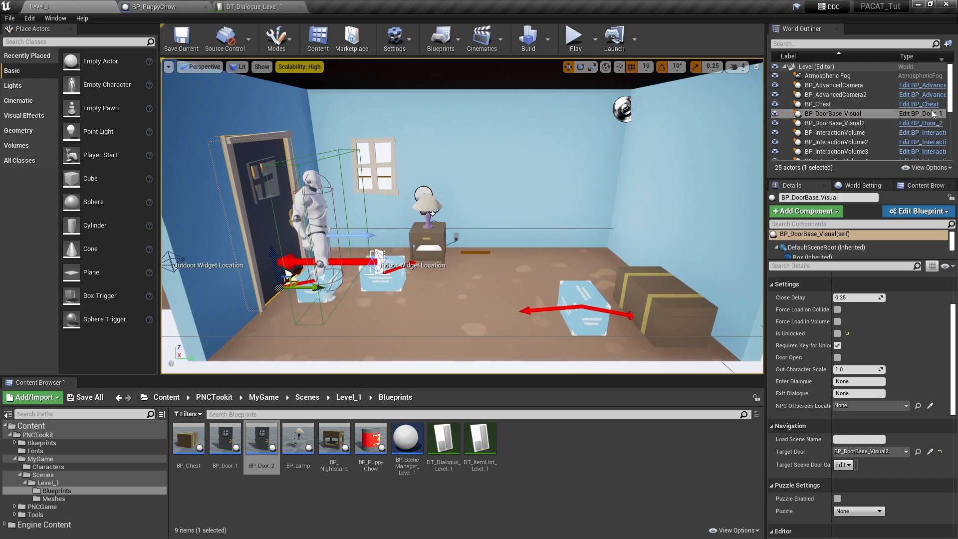
Open the BP_Door_1 blueprint and move to empty space in its Event Graph
click(222, 452)
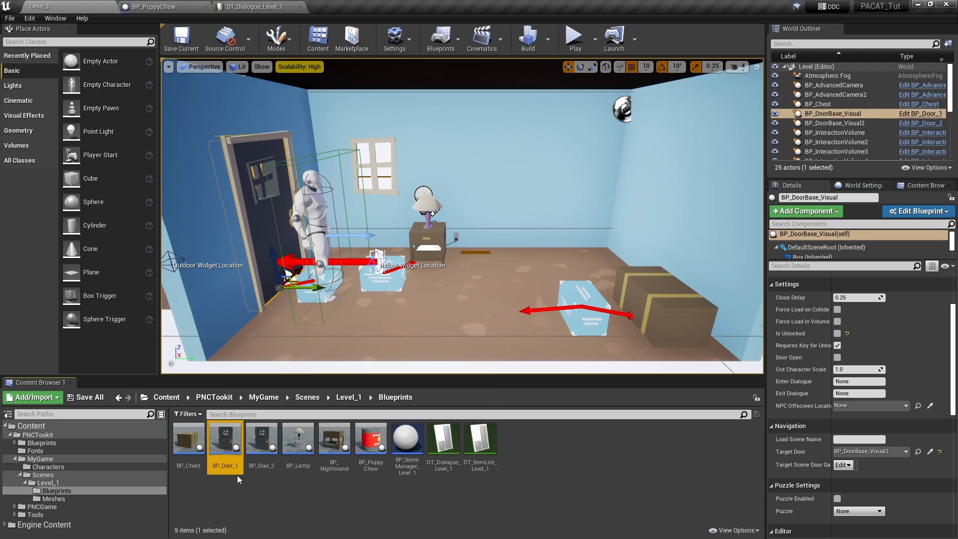
double_click(225, 441)
right_drag(405, 418, 390, 149)
scroll(359, 264, up, 4)
right_drag(356, 264, 446, 327)
scroll(446, 327, up, 1)
Add a custom event named CheckDoor, then open the EnterDoor function graph
right_click(329, 241)
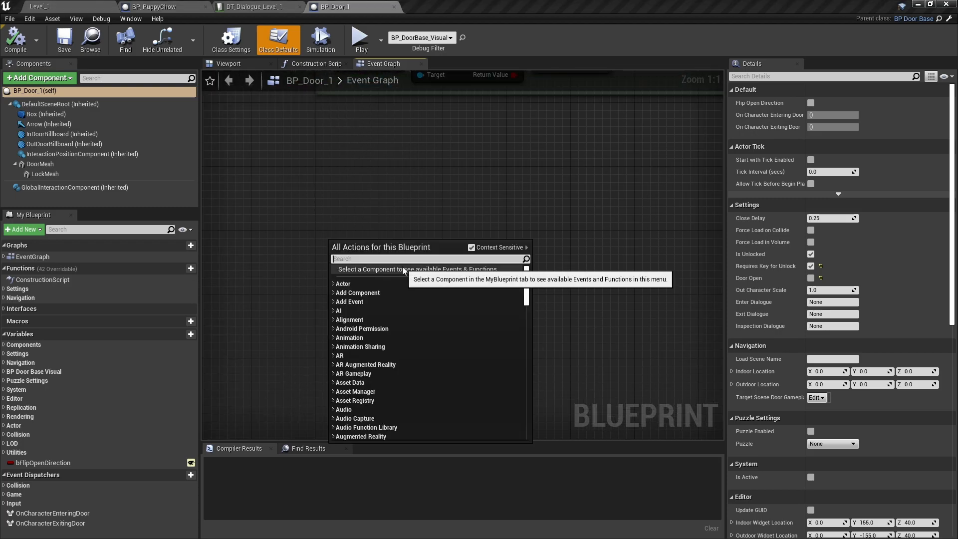
text(custom)
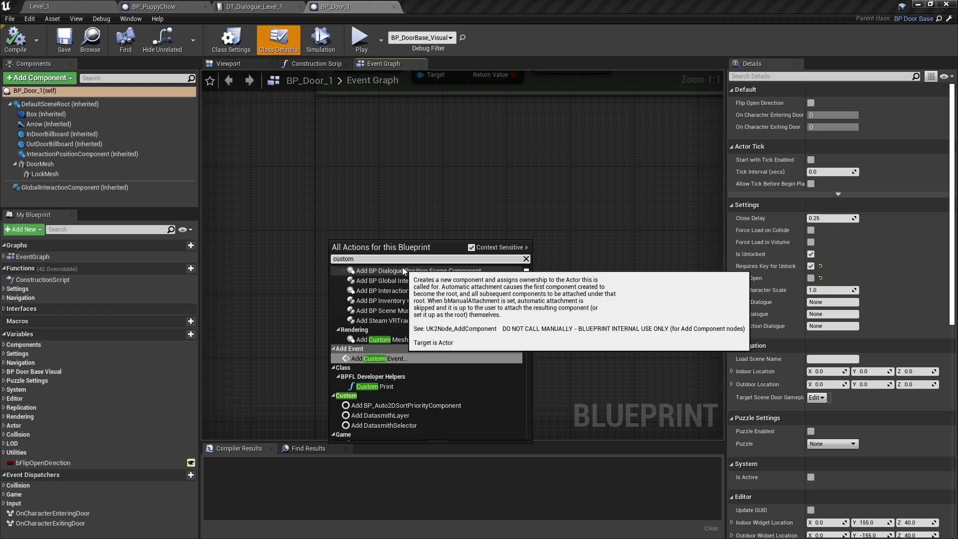
click(395, 359)
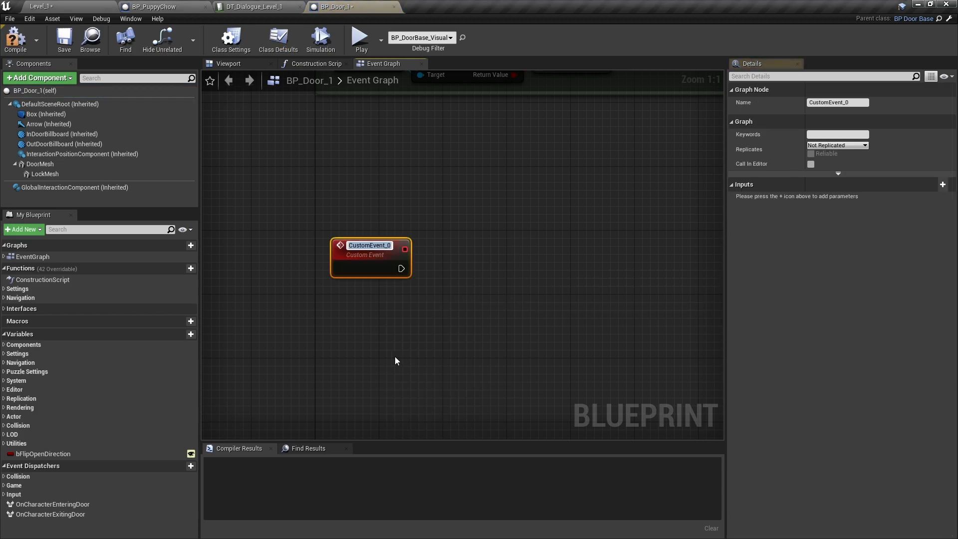
text(CheckDoor)
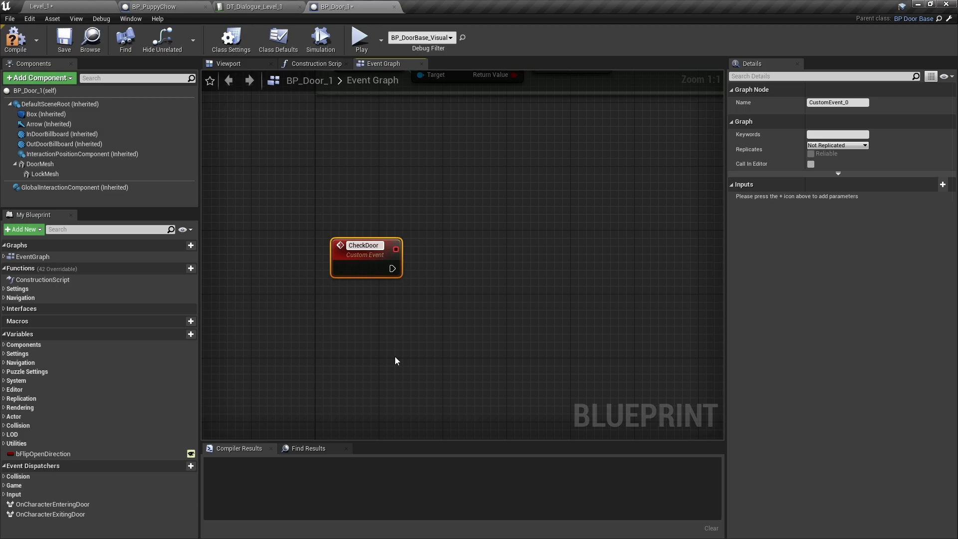
key(Return)
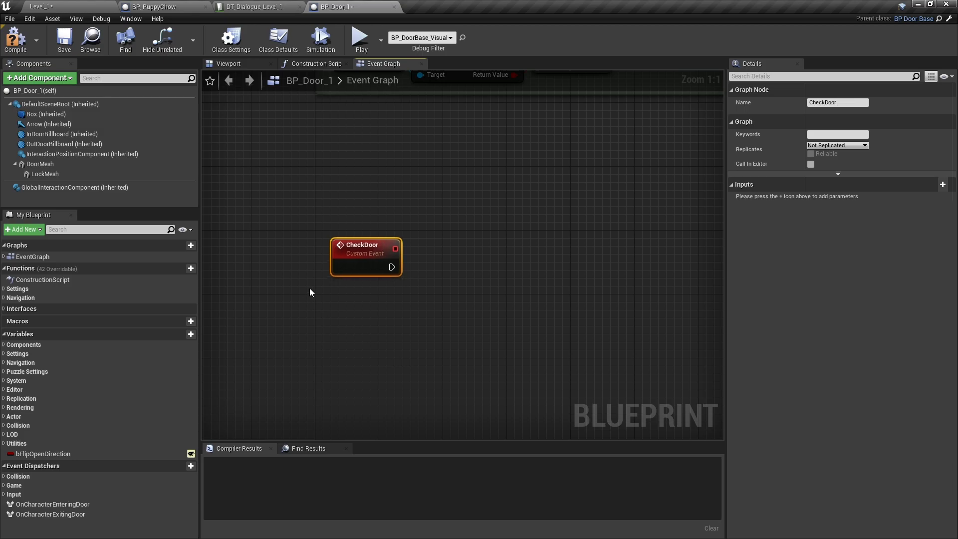
drag(352, 255, 334, 244)
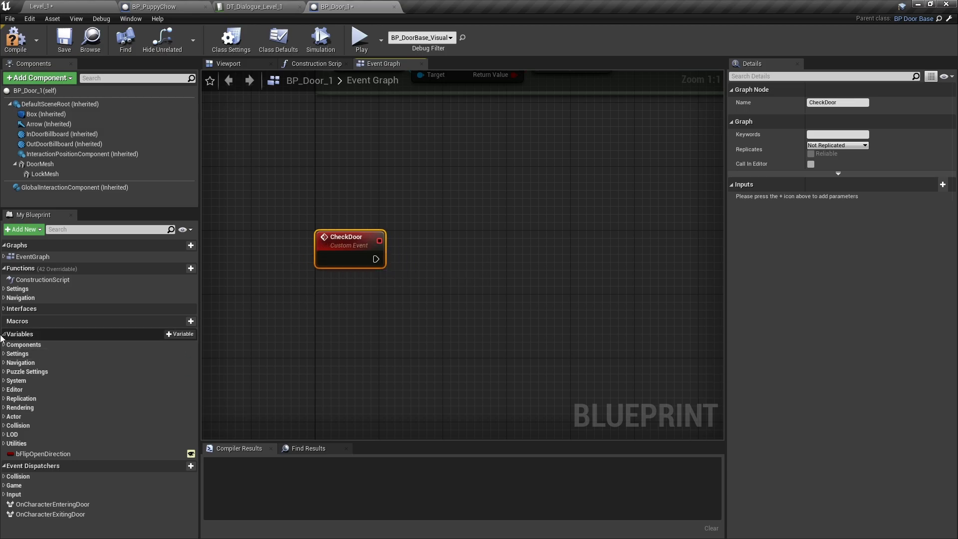
click(5, 299)
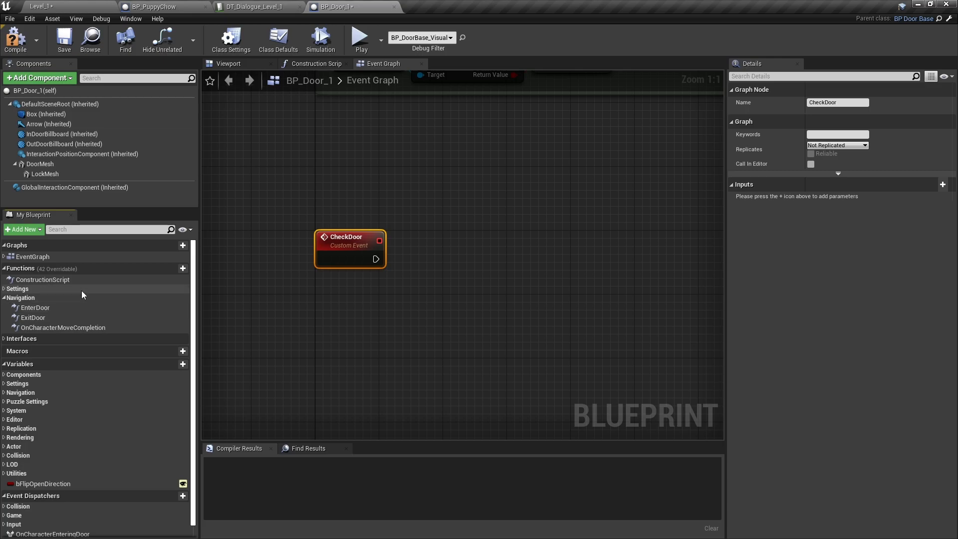
double_click(35, 308)
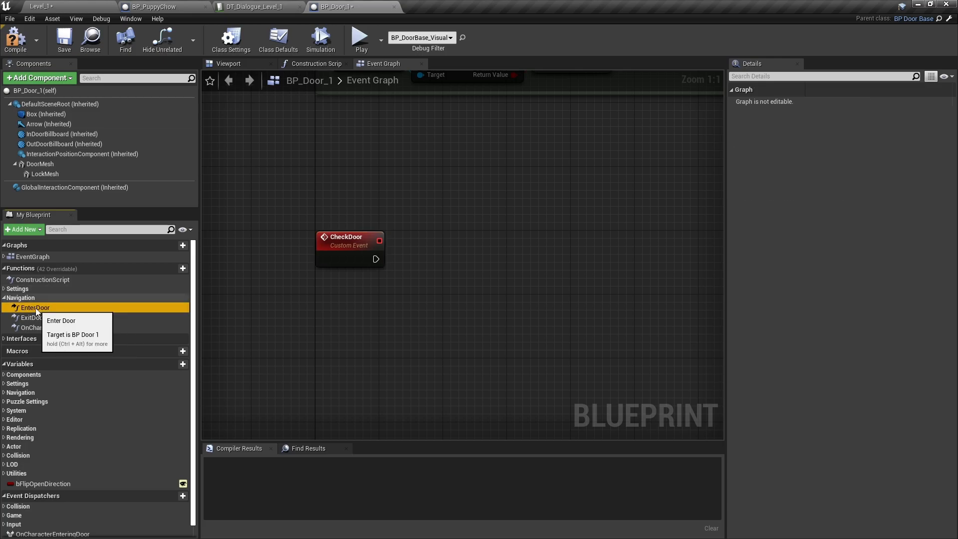
Shift the seven nodes after Enter Door to the right to make room
right_drag(367, 315, 319, 303)
scroll(319, 302, down, 3)
drag(655, 182, 299, 332)
drag(316, 247, 445, 247)
right_drag(283, 342, 355, 317)
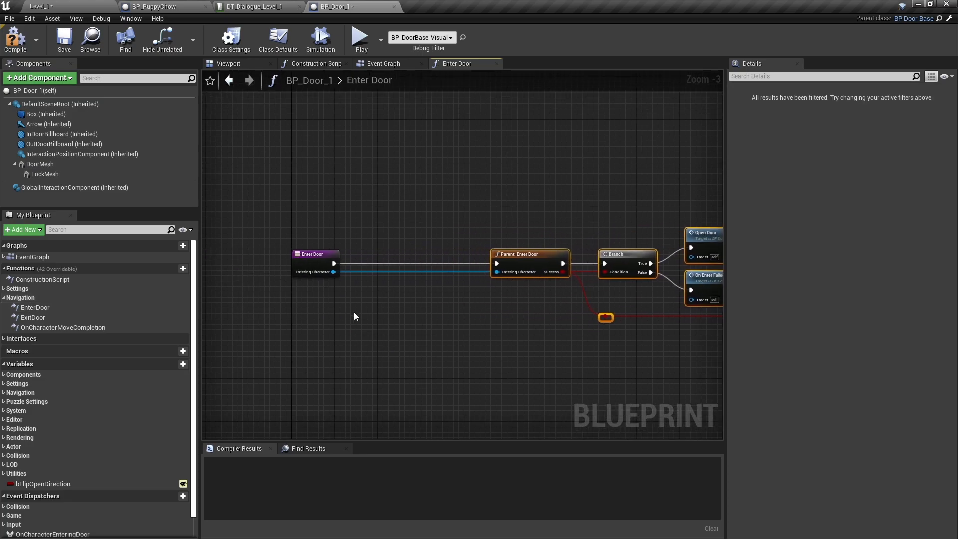
scroll(317, 246, up, 3)
right_drag(295, 288, 408, 312)
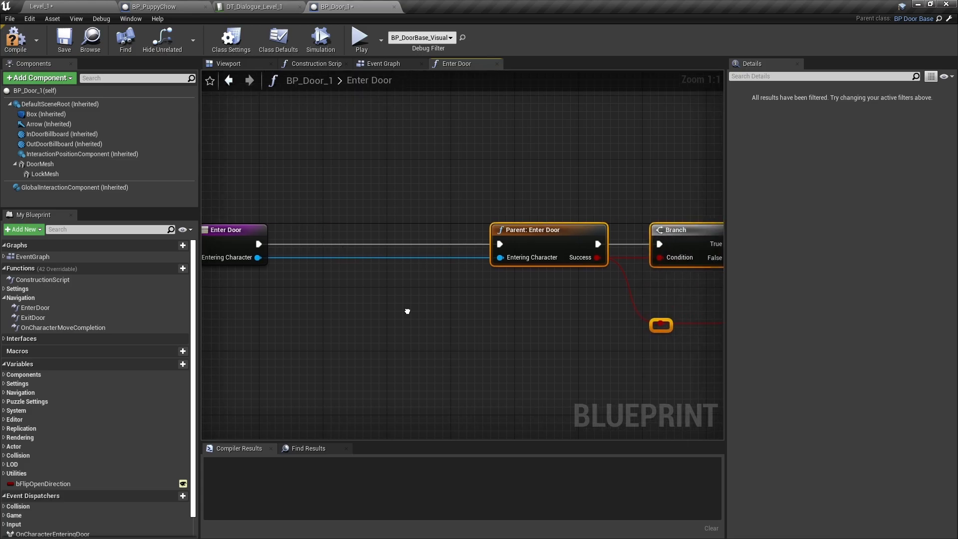
Add a Check Door call wired directly after Enter Door
drag(258, 243, 301, 212)
text(check)
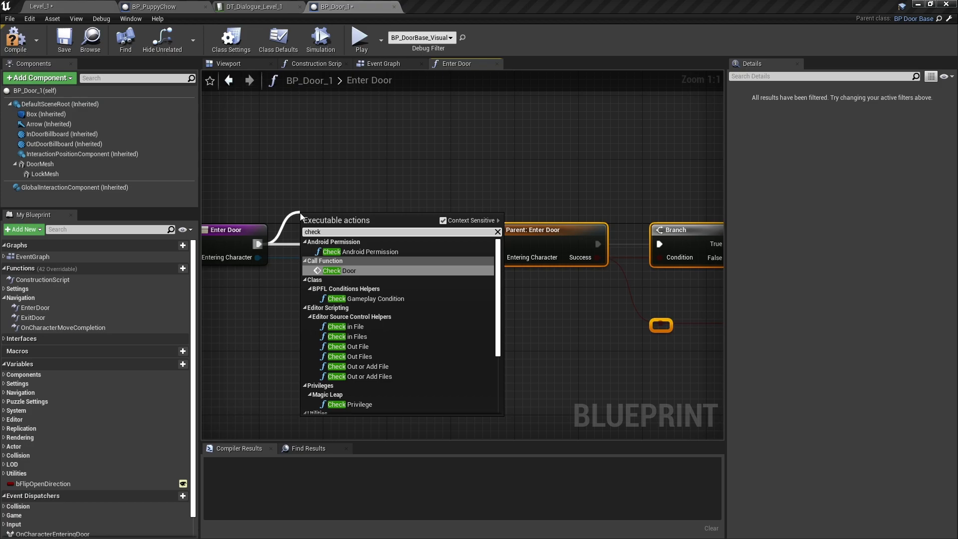
click(346, 271)
drag(345, 238, 378, 238)
Move the Return Node right and add a User Save Game node after Open Door
right_drag(701, 347, 262, 348)
drag(561, 255, 633, 255)
drag(420, 219, 462, 202)
text(usersa)
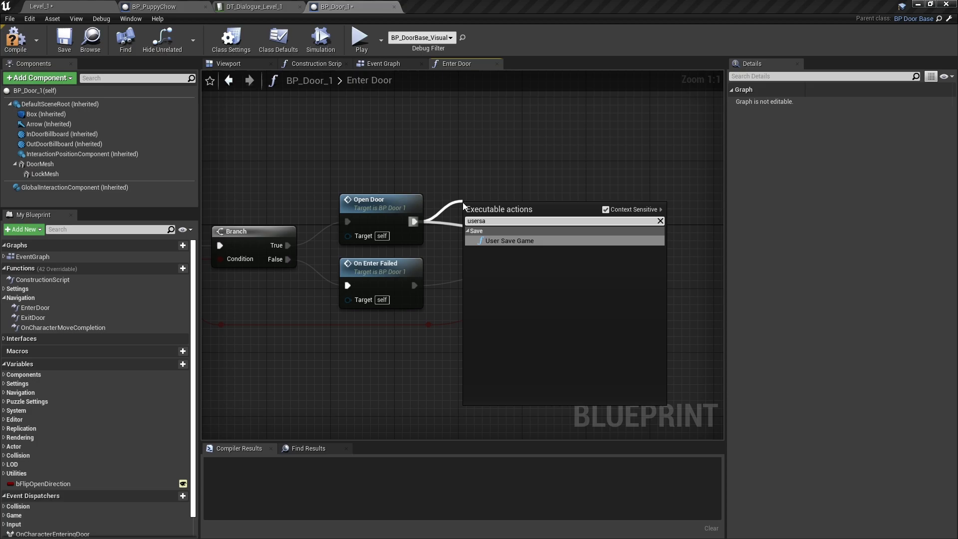
click(492, 241)
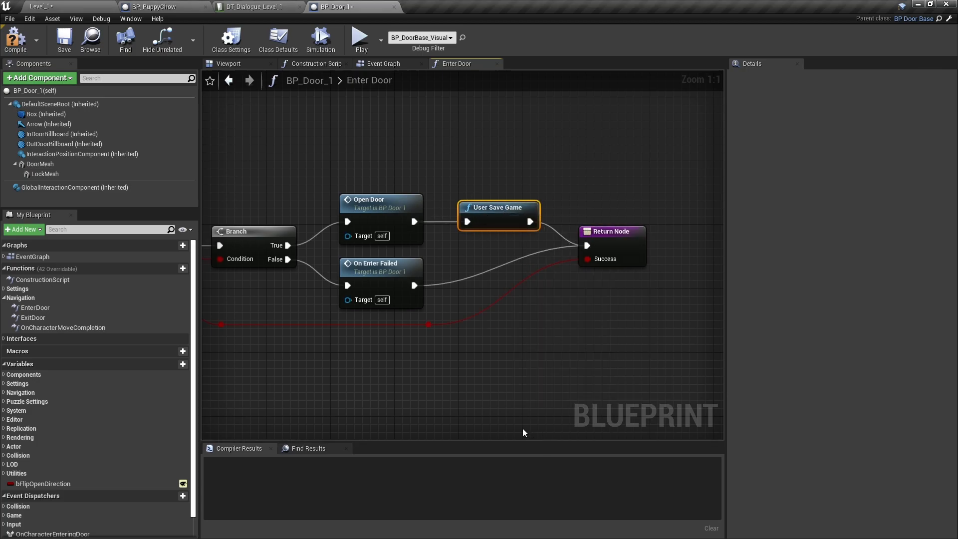
Compile BP_Door_1 and return to its Event Graph
click(25, 45)
right_drag(389, 316, 398, 316)
scroll(484, 305, down, 5)
right_drag(474, 327, 539, 325)
click(399, 64)
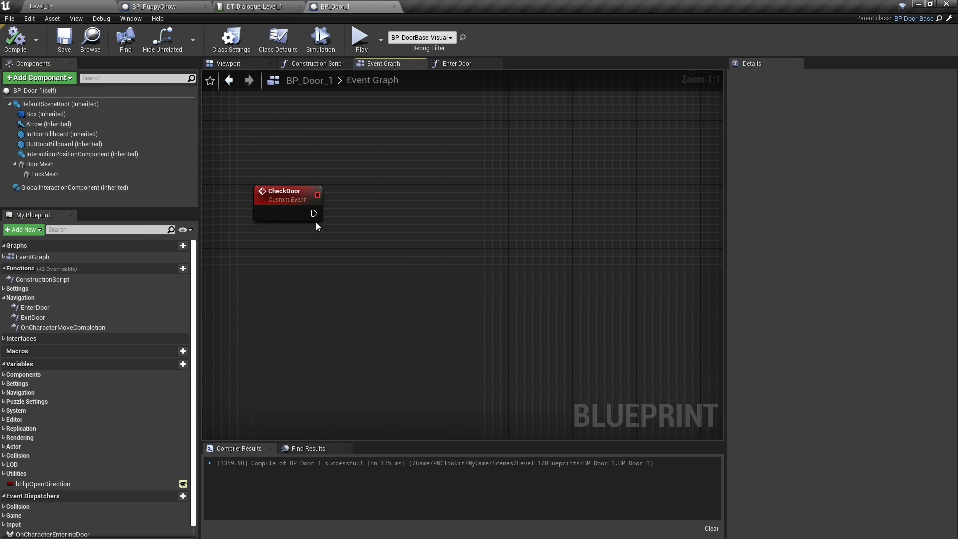
Add a Get Scene Manager node feeding a Get State Strings node
right_click(252, 255)
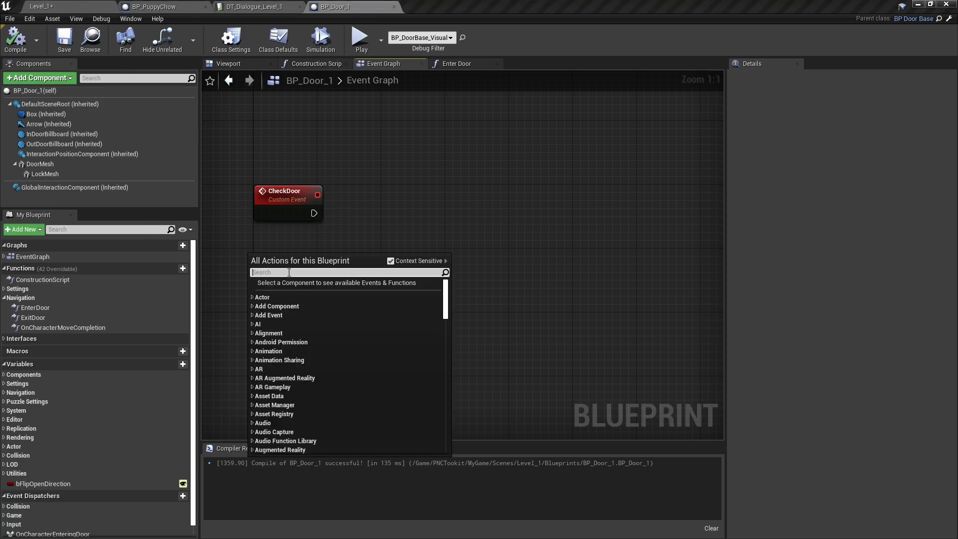
text(getscene)
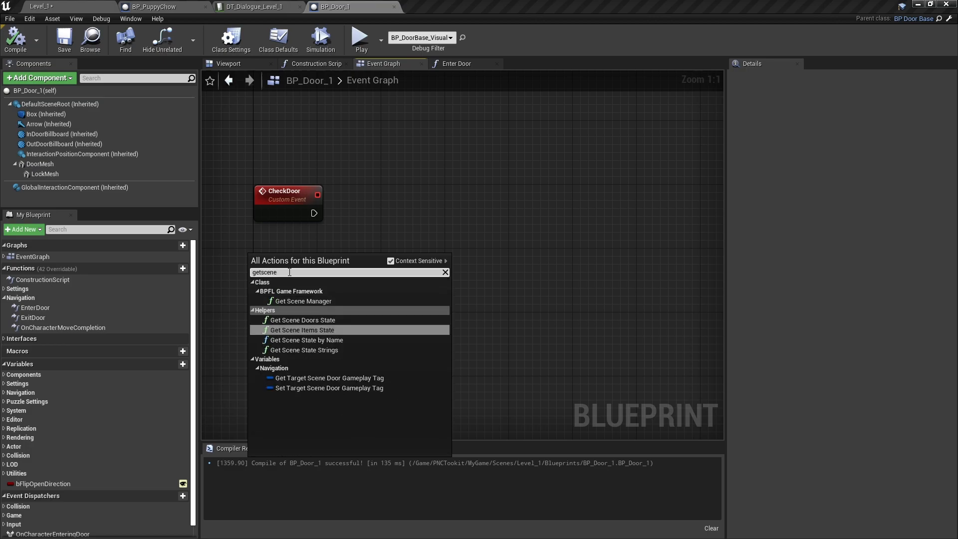
click(313, 301)
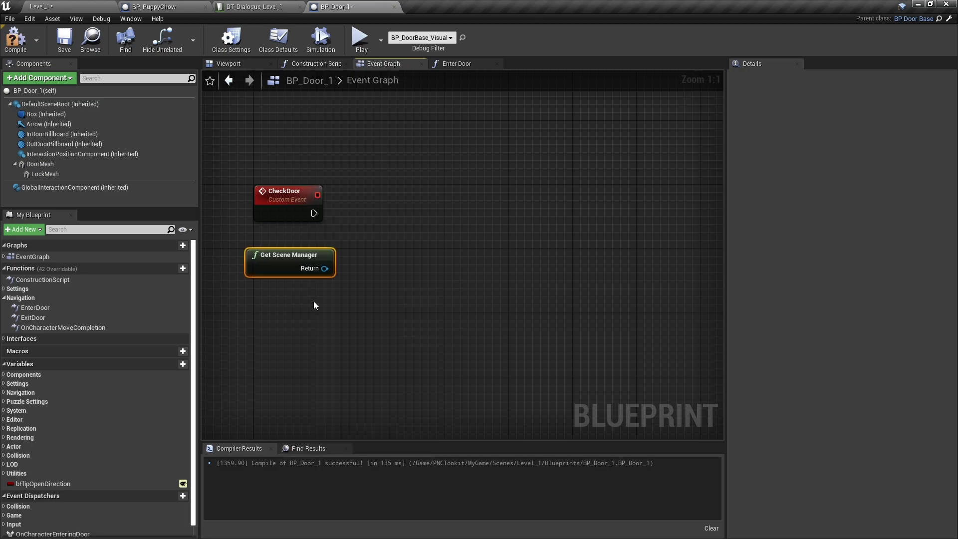
drag(323, 248, 323, 309)
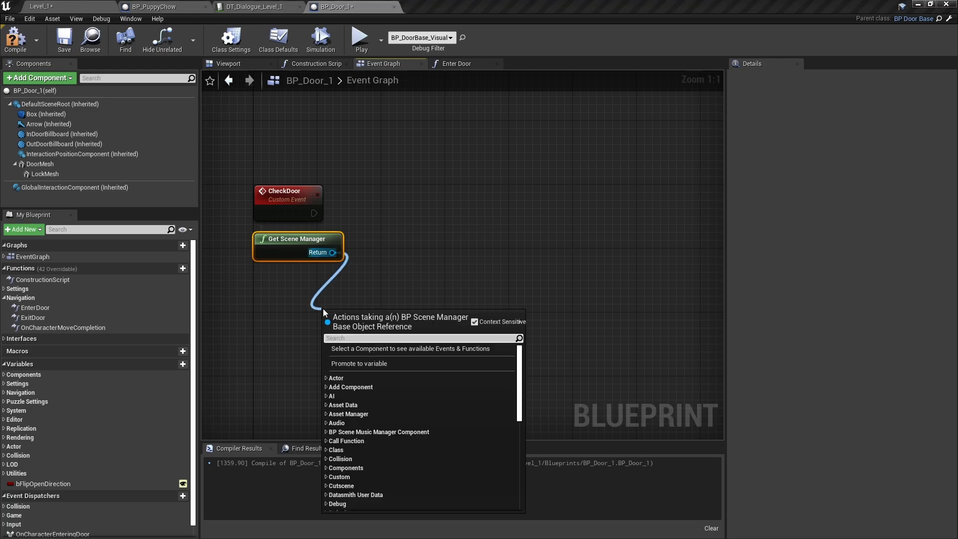
text(getsta)
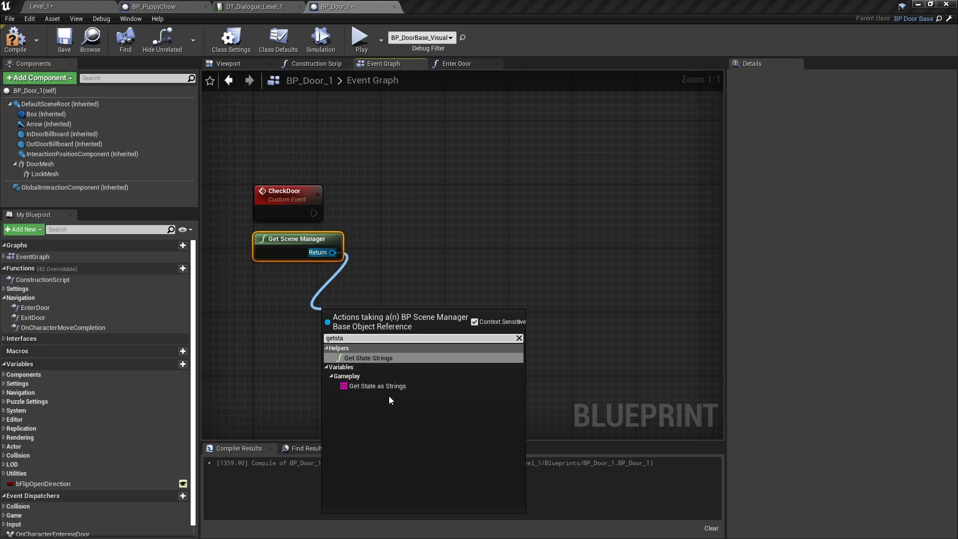
click(385, 358)
Add a Contains check on the state strings looking for FedFluffy
drag(349, 293, 408, 271)
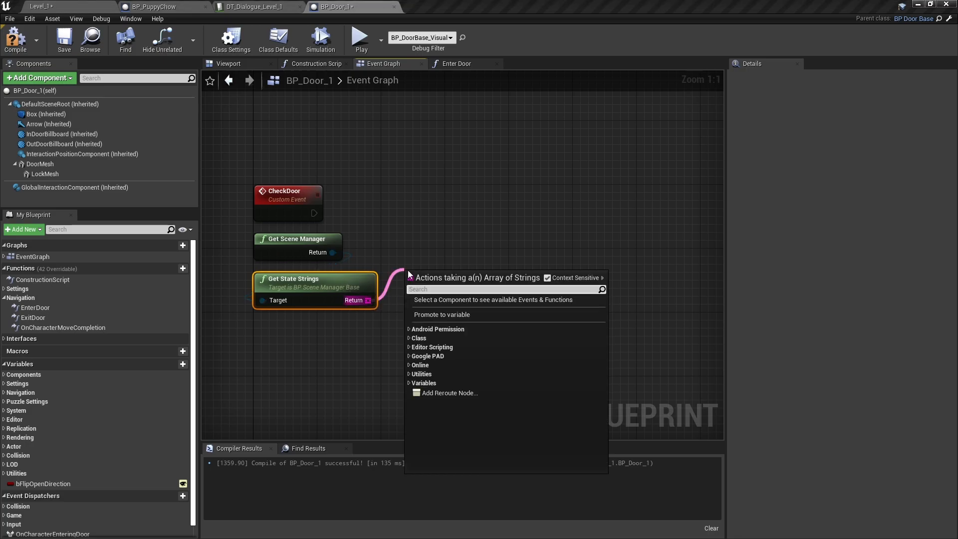
text(cont)
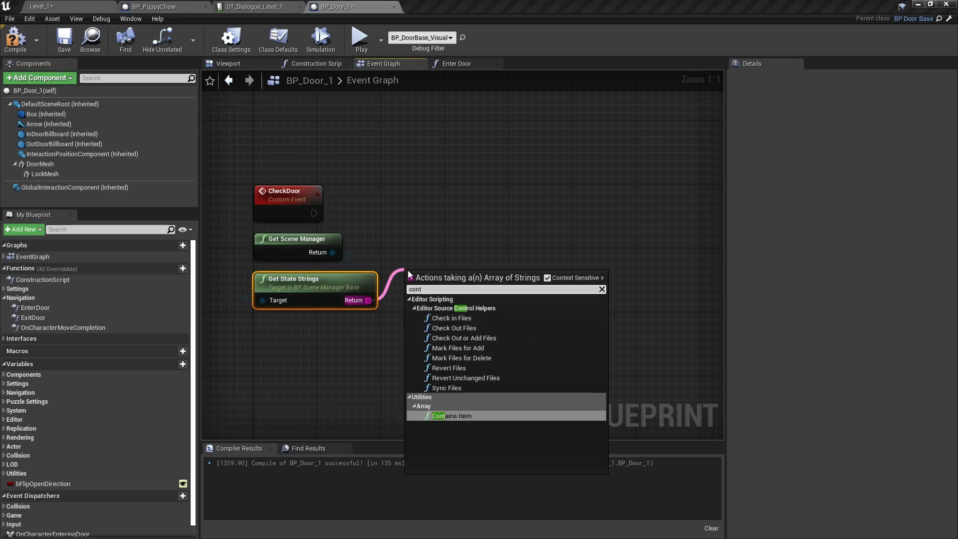
click(448, 417)
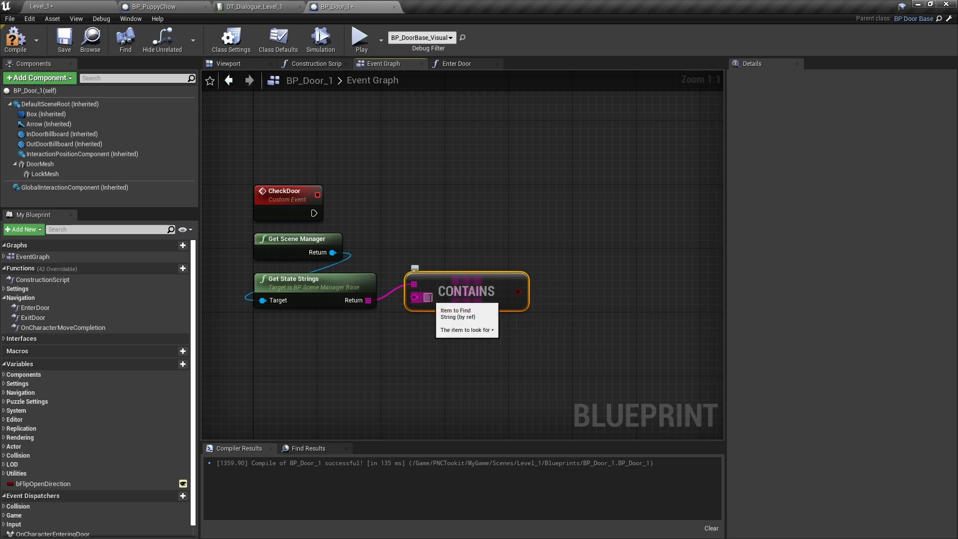
click(428, 298)
text(Fed)
key(Return)
text(Fluff)
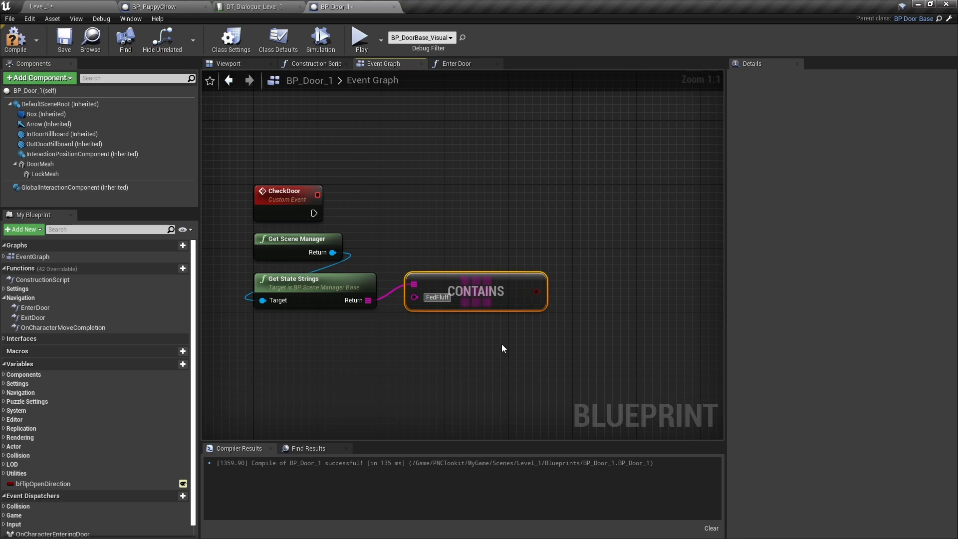
text(y)
key(Return)
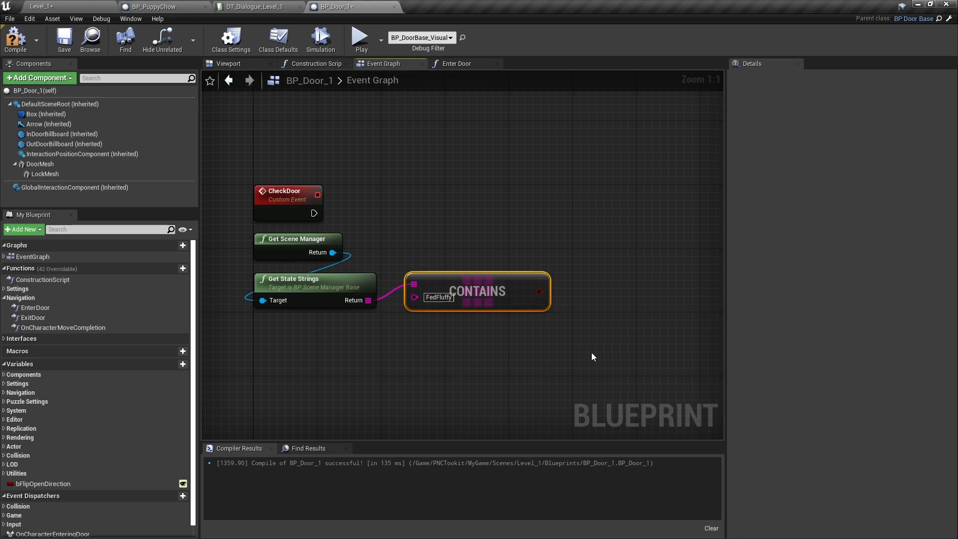
Add a Branch using the FedFluffy check as condition, triggered by CheckDoor, and recompile
right_drag(672, 342, 636, 365)
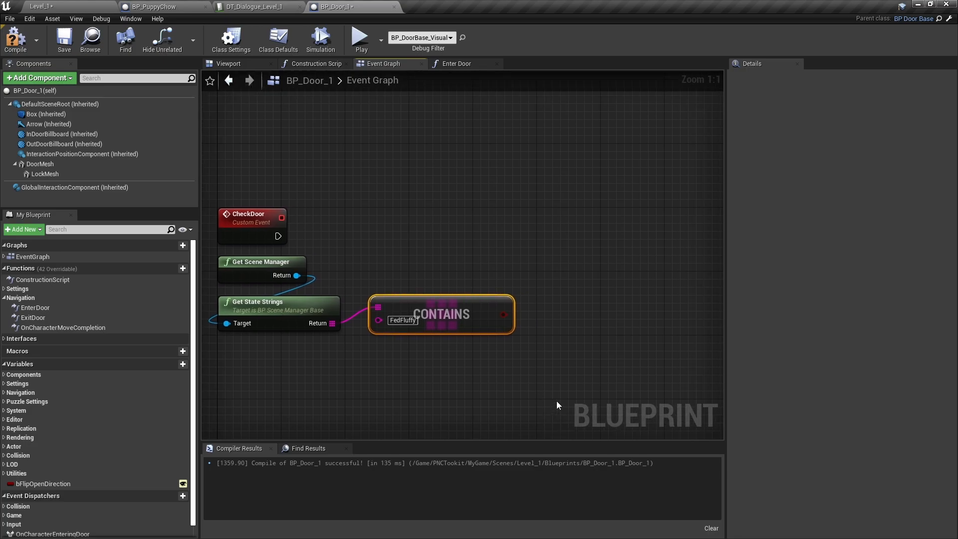
click(557, 250)
drag(504, 315, 278, 238)
drag(581, 257, 565, 234)
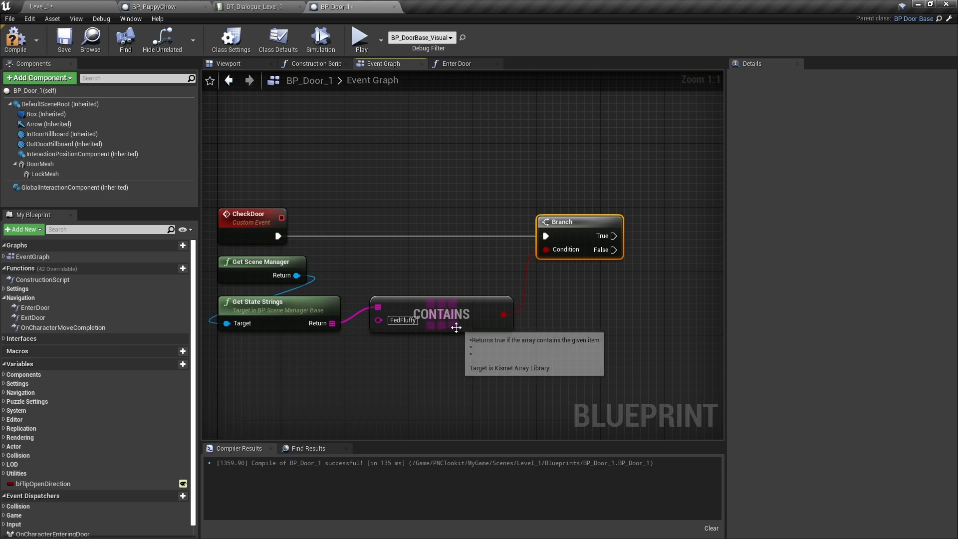
drag(472, 322, 457, 322)
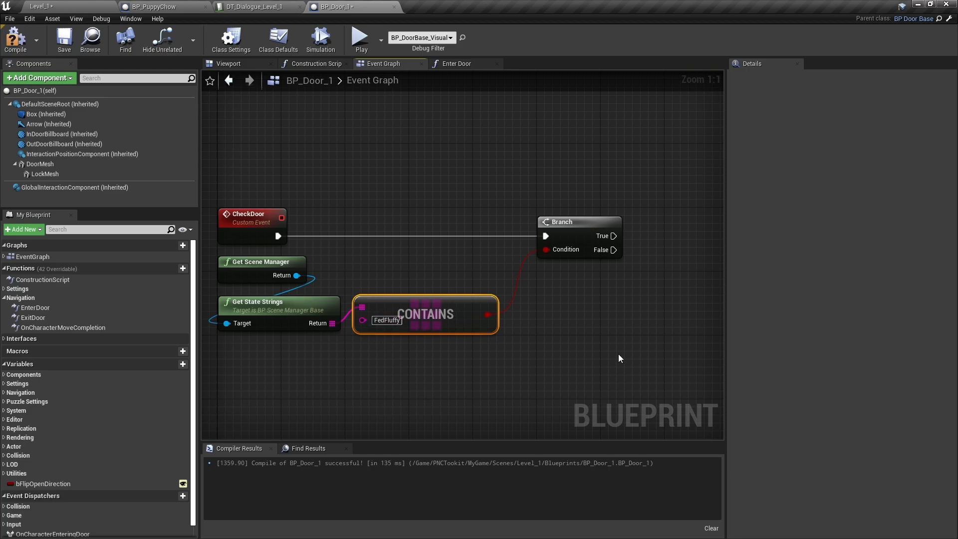
right_drag(619, 354, 618, 325)
click(16, 39)
In Level_1, select the scene manager actor and open BP_SceneManager_Level_1
click(79, 8)
right_drag(475, 267, 380, 280)
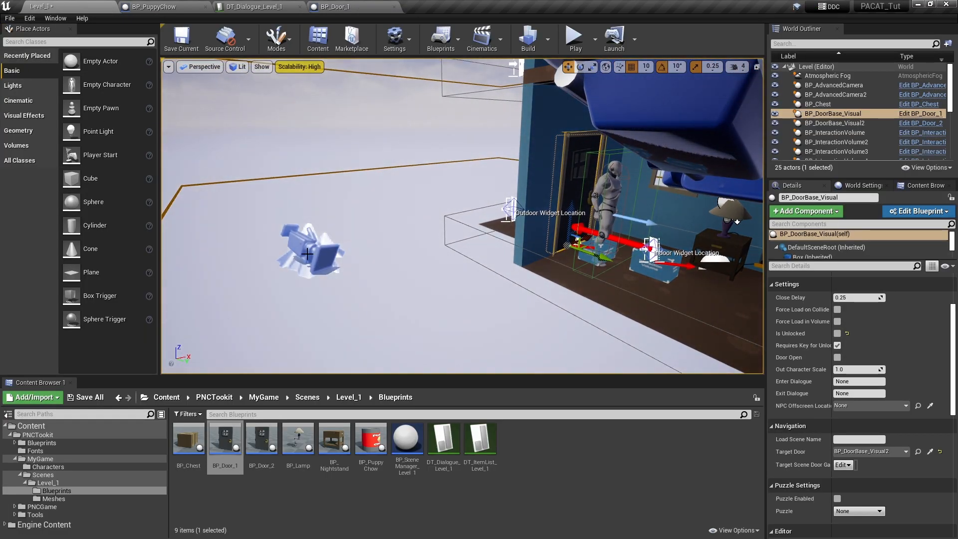
click(314, 250)
double_click(407, 440)
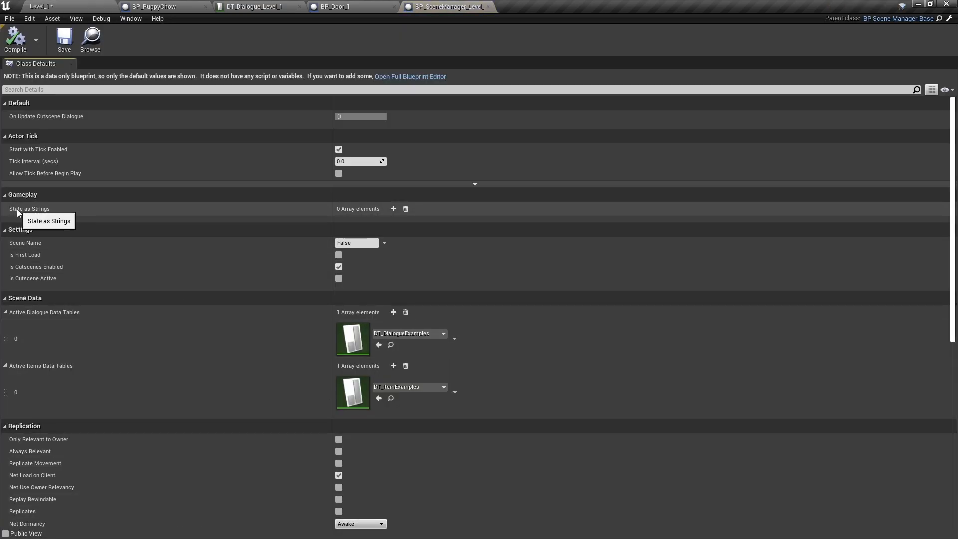
Add FedFluffy to State as Strings, compile, and close the scene manager blueprint
click(393, 209)
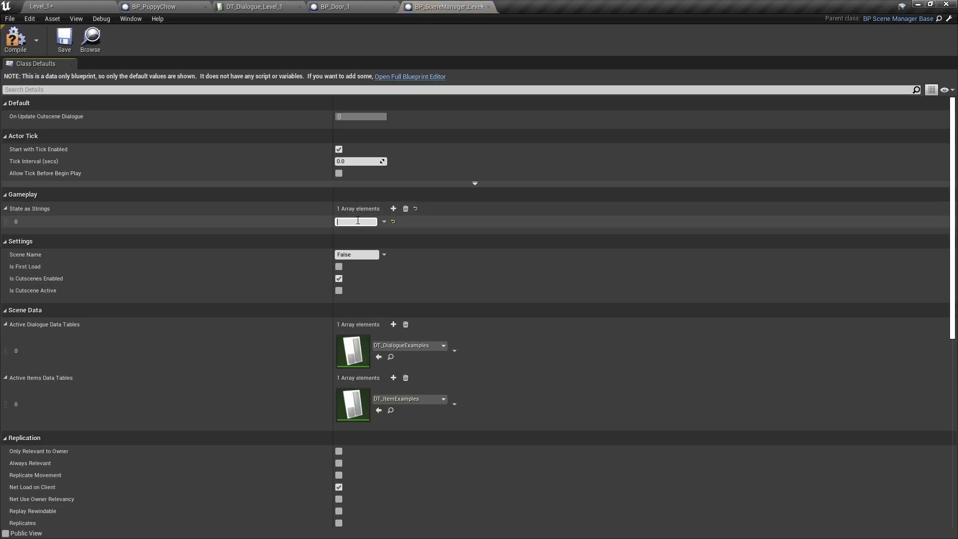
text(Fed)
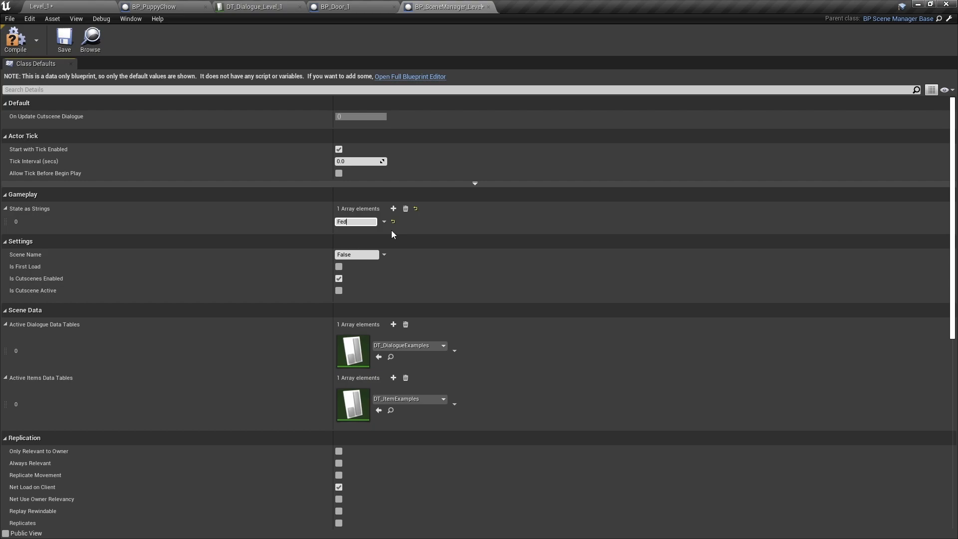
text(Fluffy)
key(Return)
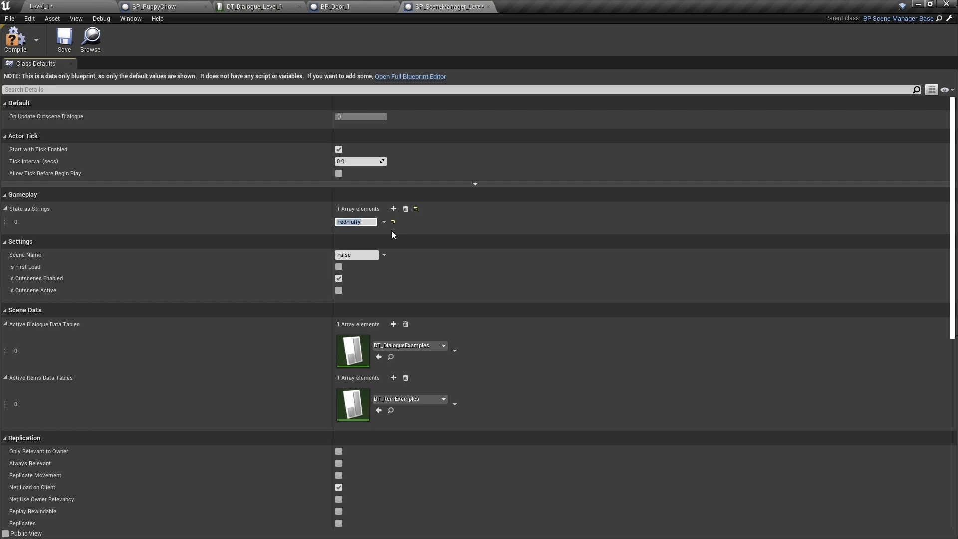
click(18, 44)
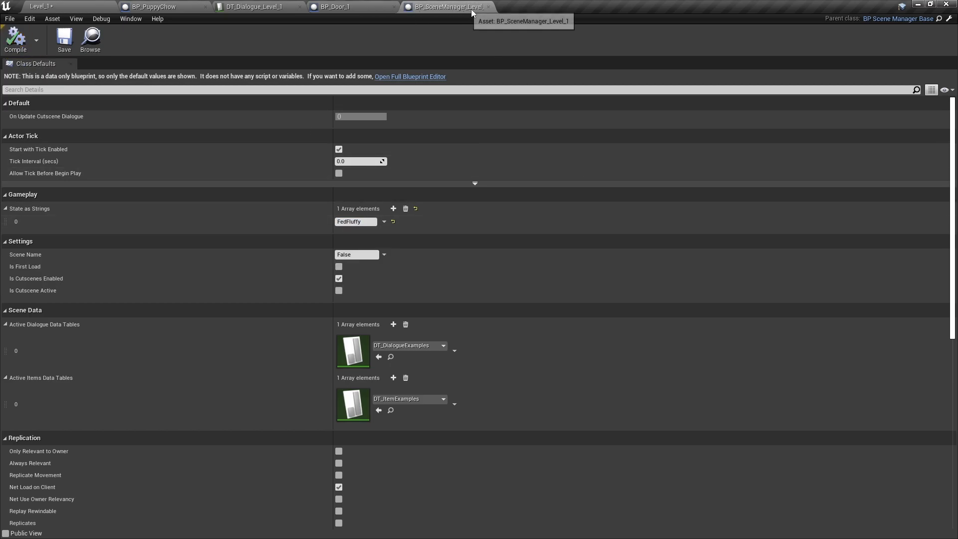
click(489, 8)
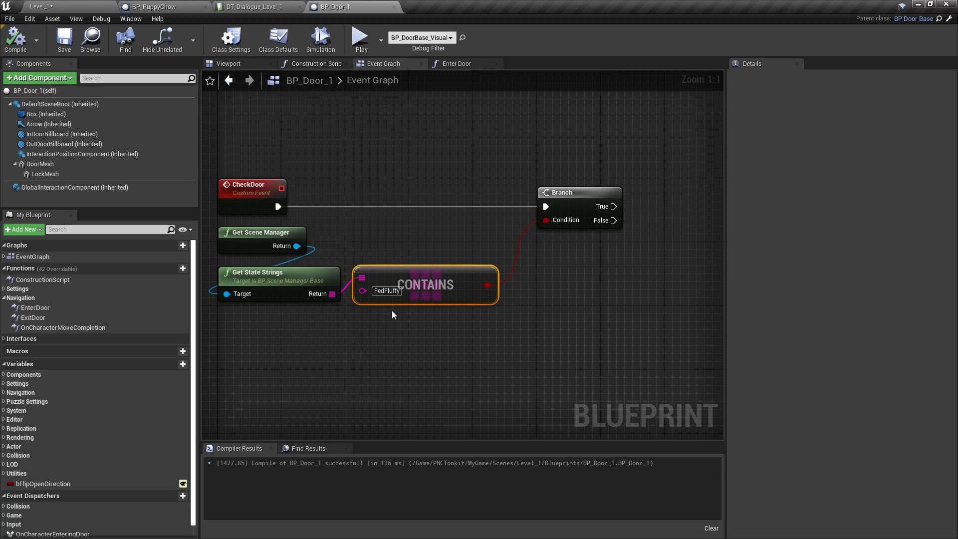
Add a Get PNC Player Controller node below the Branch and search 'condi' from its Controller pin
right_drag(570, 374, 406, 414)
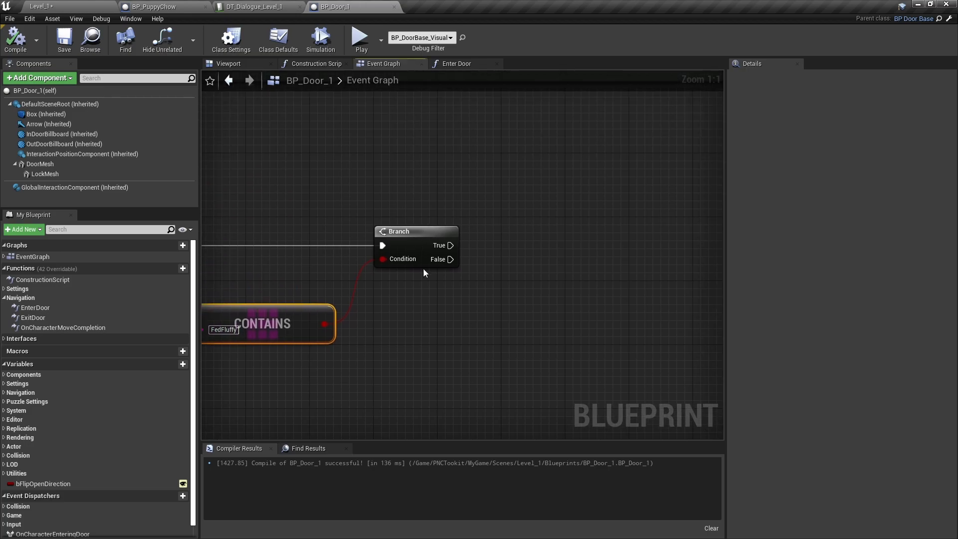
right_drag(547, 327, 376, 292)
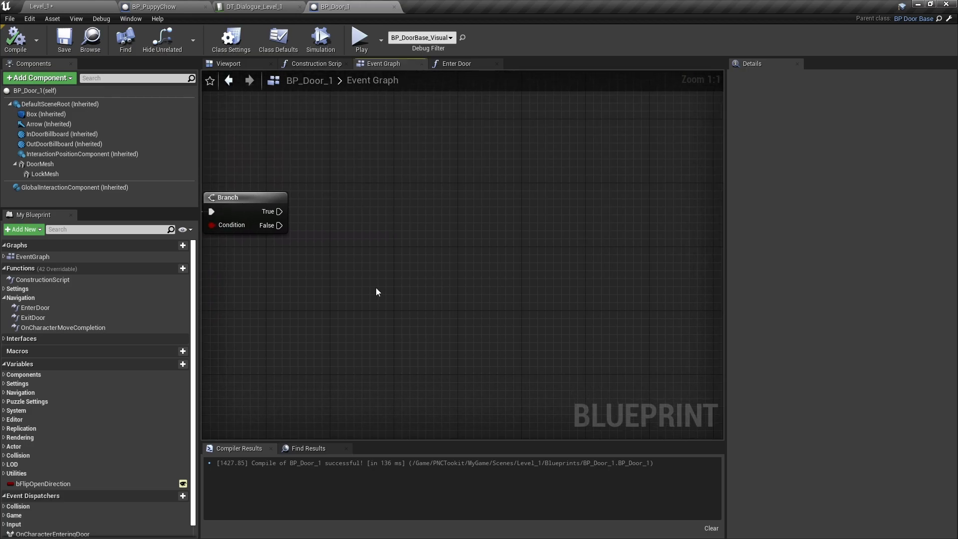
right_click(331, 242)
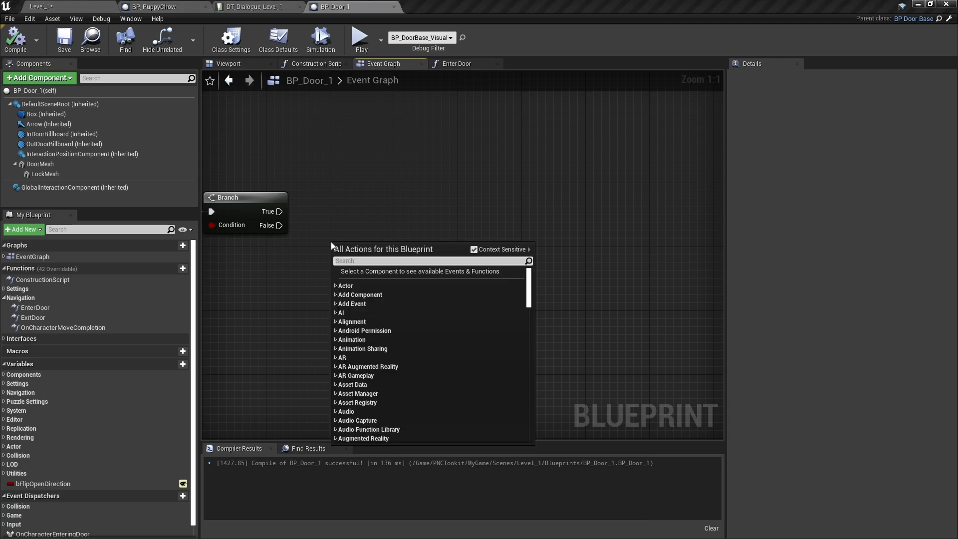
text(pnc pl)
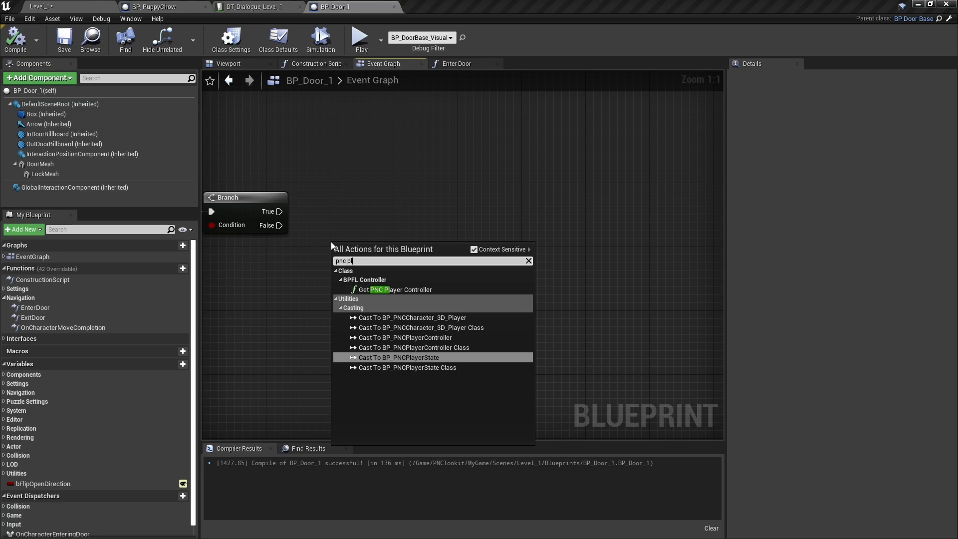
click(395, 290)
drag(369, 256, 245, 271)
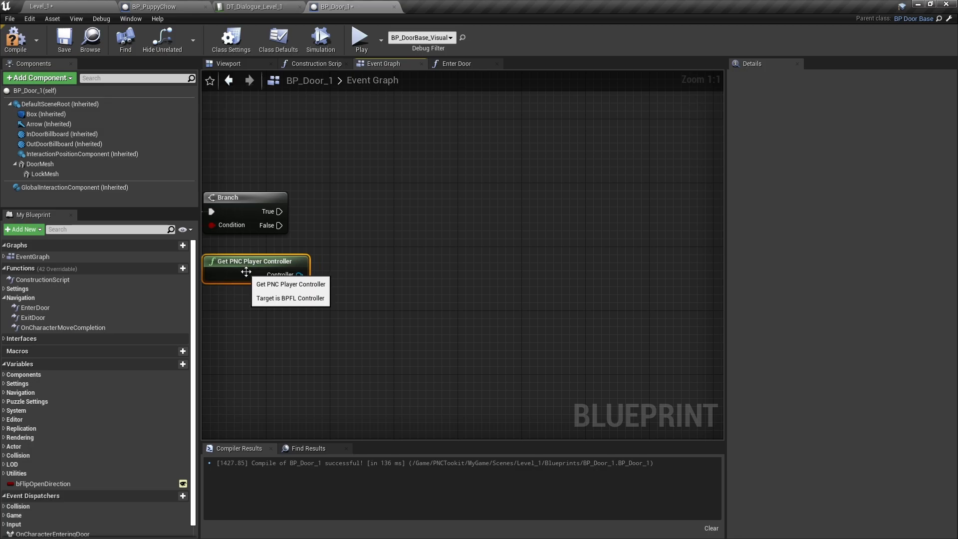
right_drag(245, 272, 328, 309)
drag(382, 312, 446, 277)
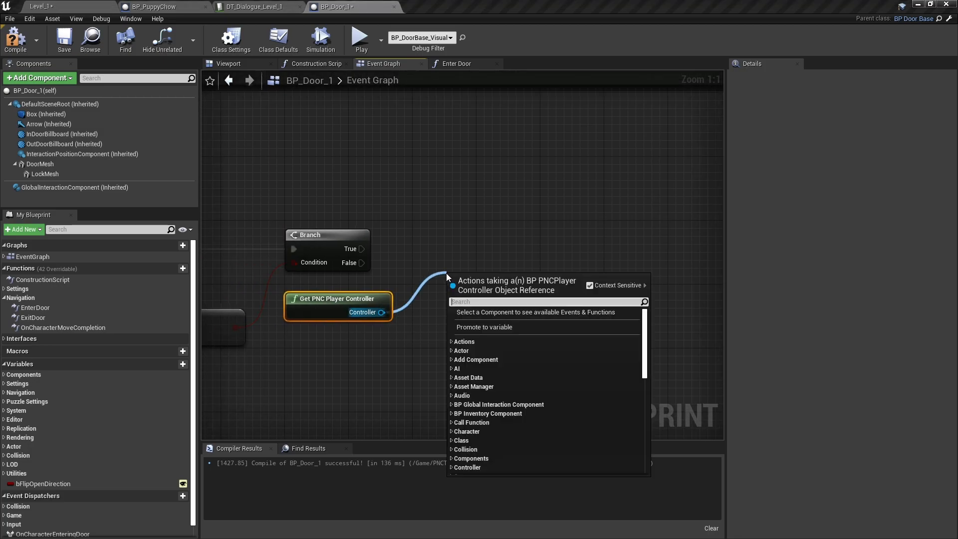
text(condi)
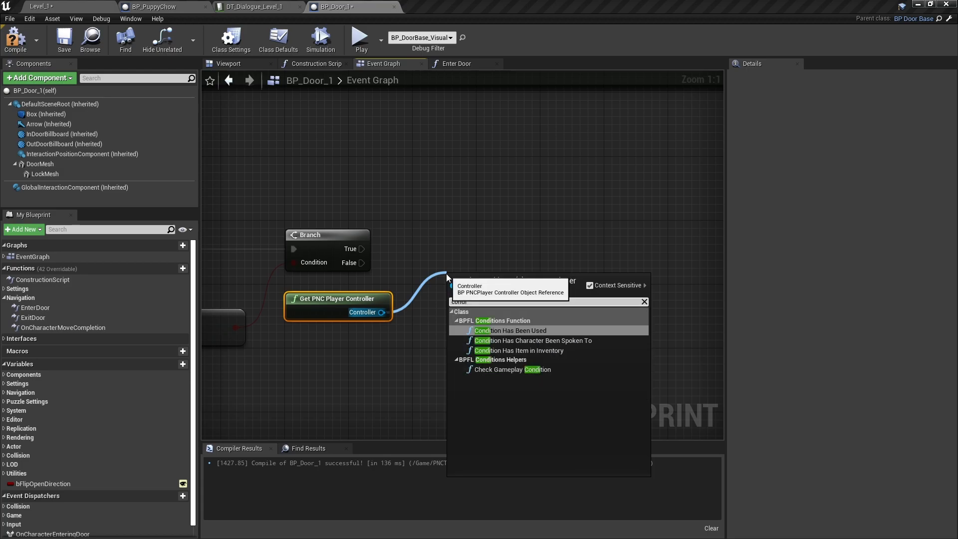
Add a Has Item in Inventory check for PuppyChow, run from the FedFluffy Branch's True output
click(512, 350)
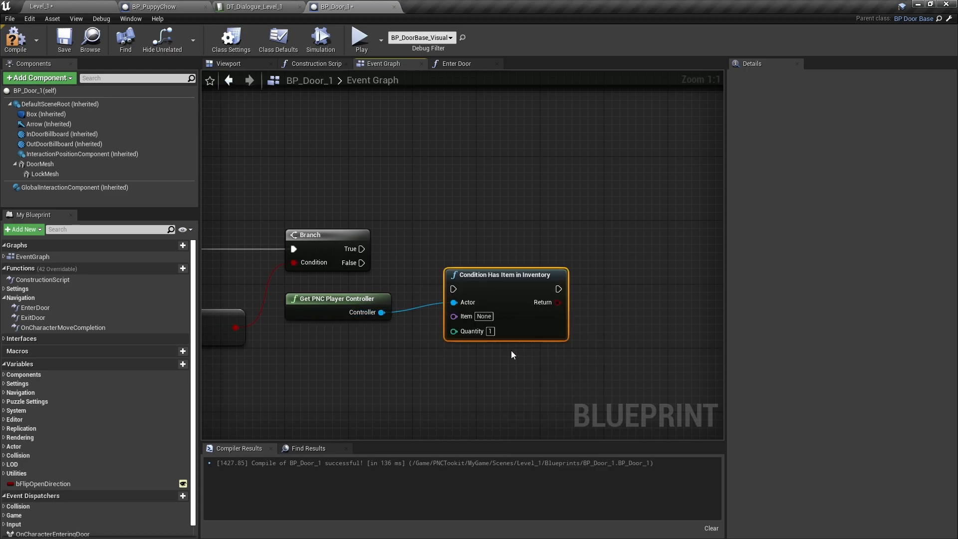
drag(453, 289, 361, 250)
drag(509, 297, 501, 257)
click(476, 276)
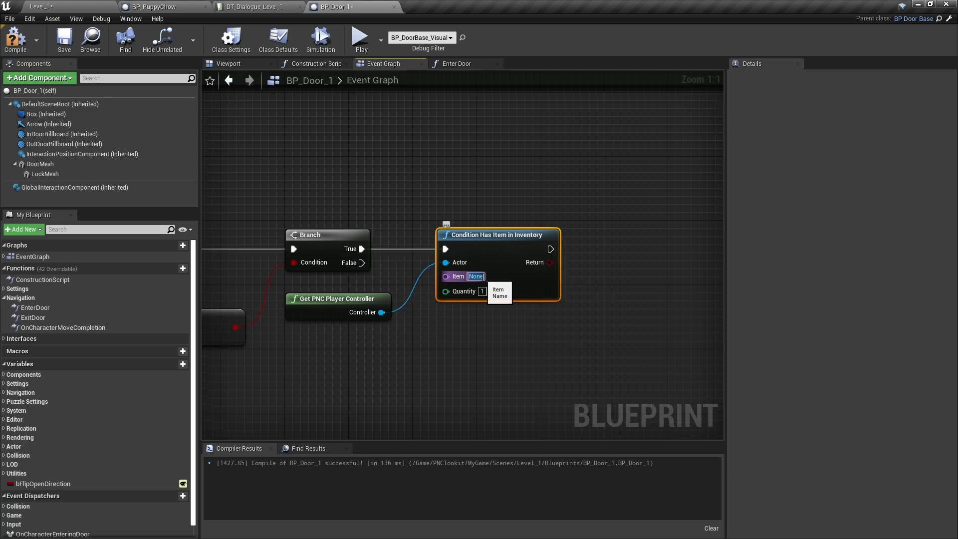
text(Puppy)
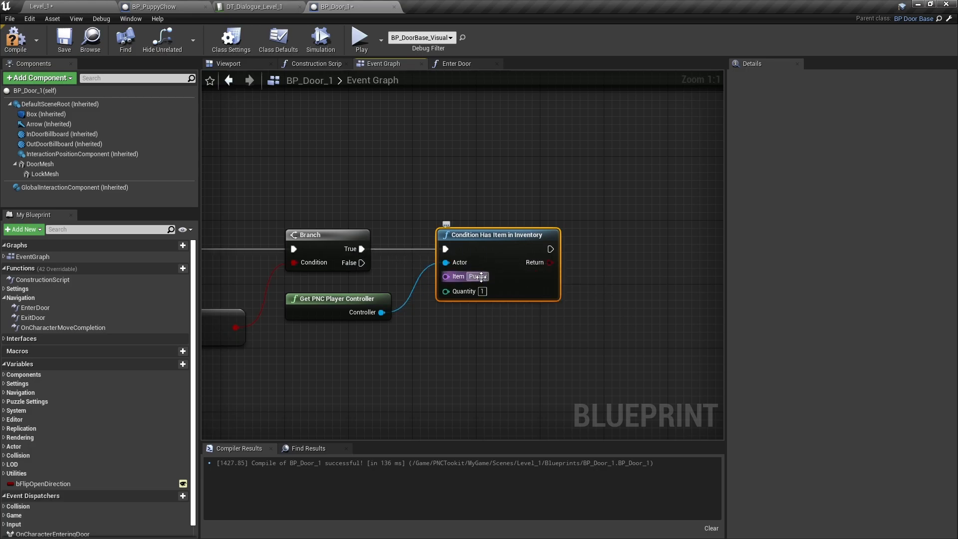
text(Chow)
key(Return)
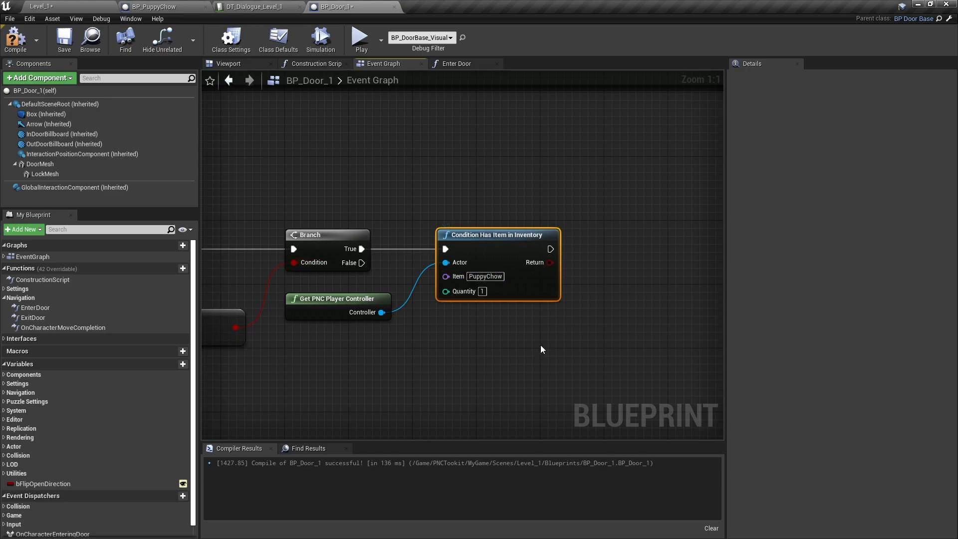
Drive a new Branch with the inventory check result and recompile BP_Door_1
right_drag(539, 350, 414, 308)
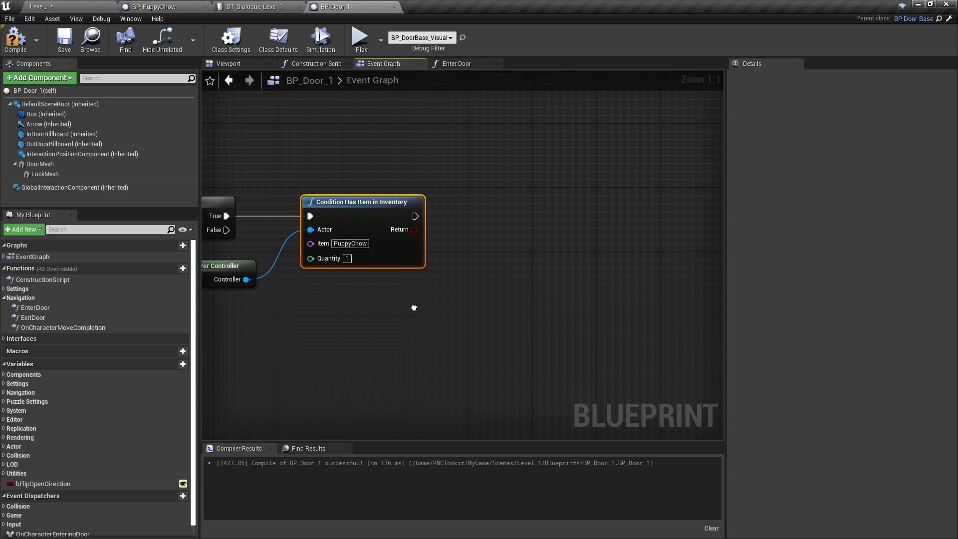
click(453, 223)
mouse_move(416, 230)
mouse_down()
mouse_move(459, 257)
mouse_move(415, 216)
mouse_up()
drag(486, 226, 484, 205)
right_drag(583, 328, 626, 314)
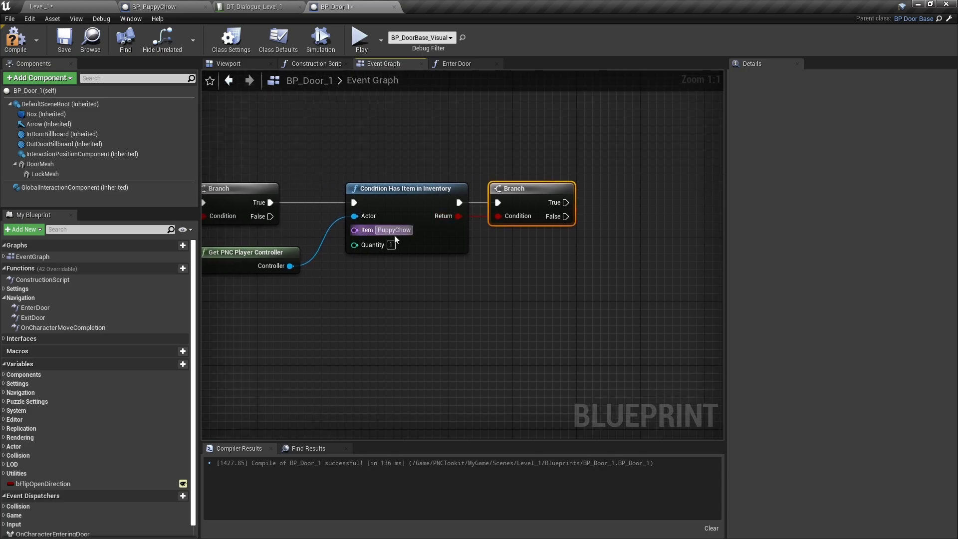
click(15, 39)
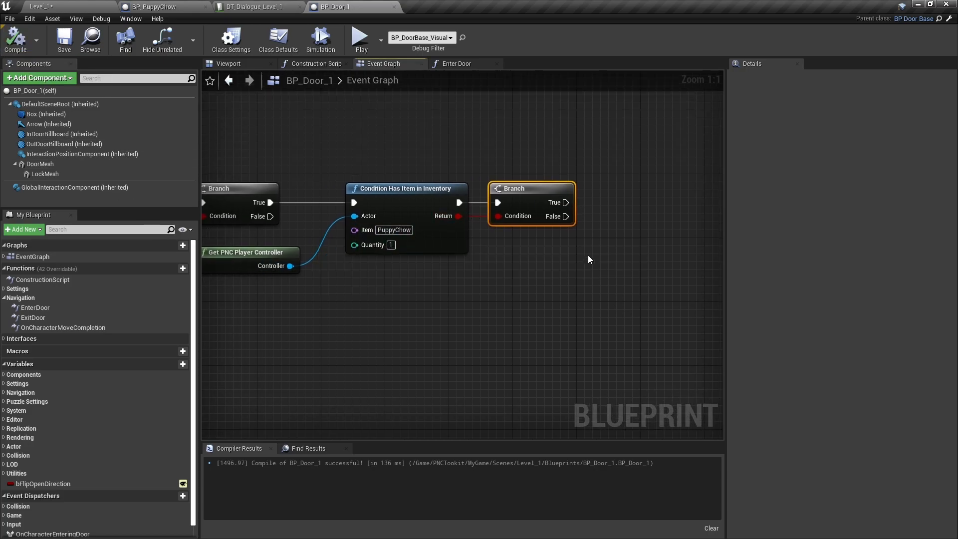
right_drag(575, 233, 313, 178)
drag(306, 161, 306, 162)
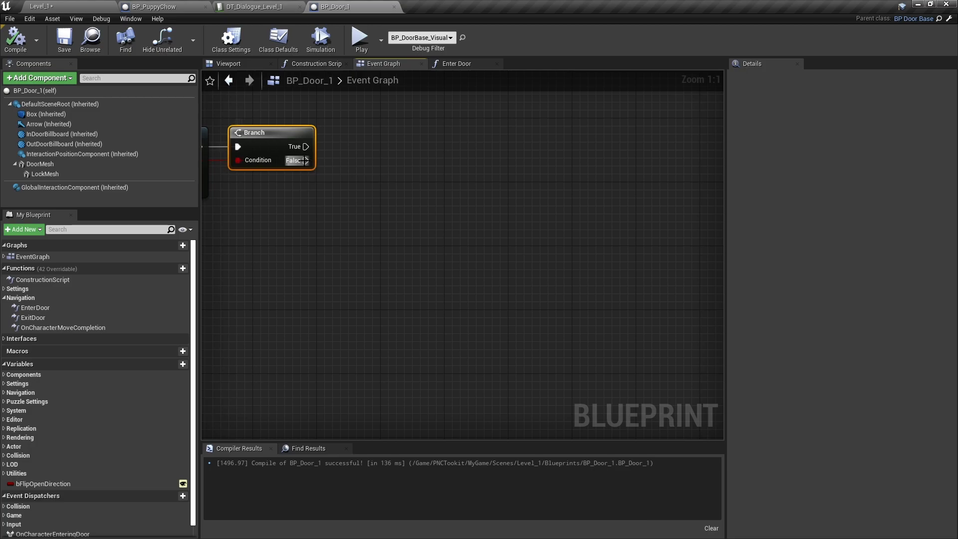
Add an Is Unlocked getter feeding a third Branch that runs when PuppyChow is missing
click(4, 385)
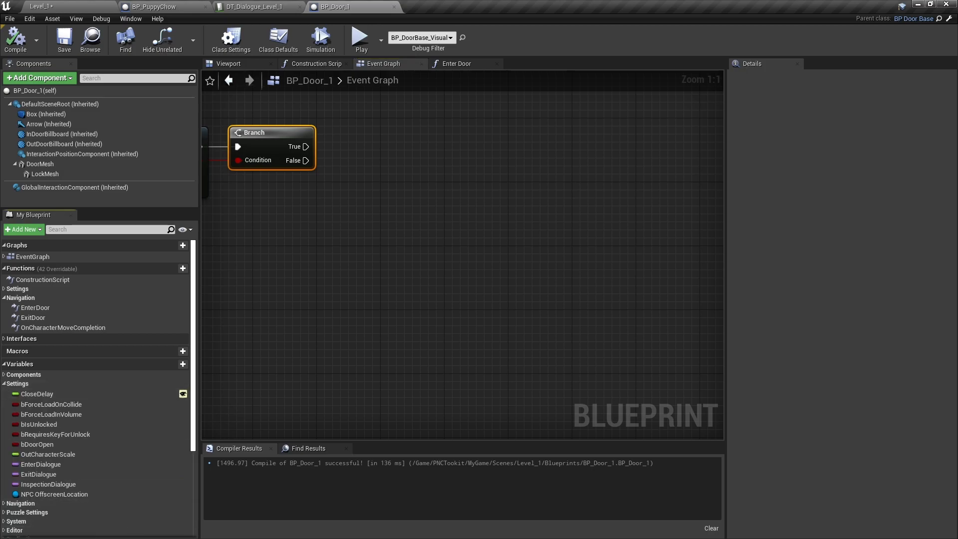
drag(44, 424, 268, 207)
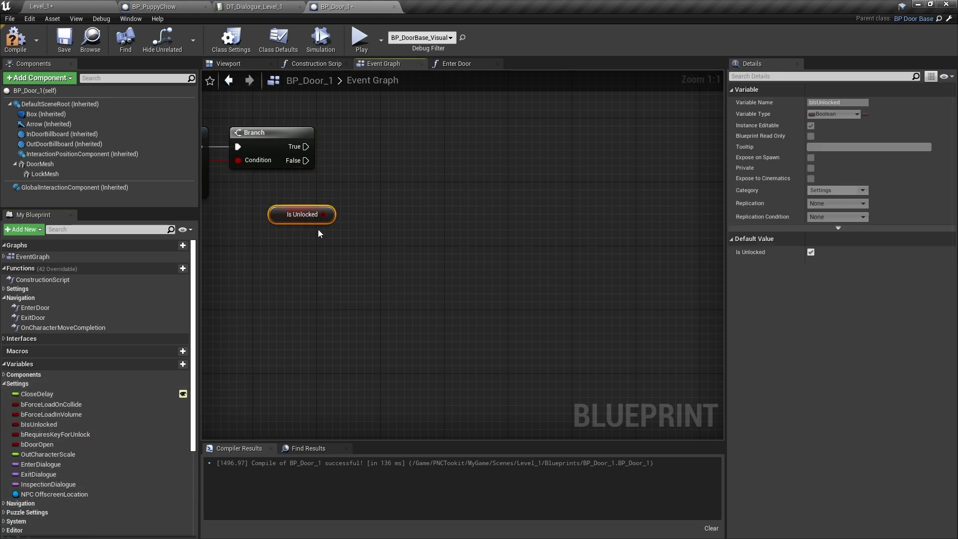
click(403, 192)
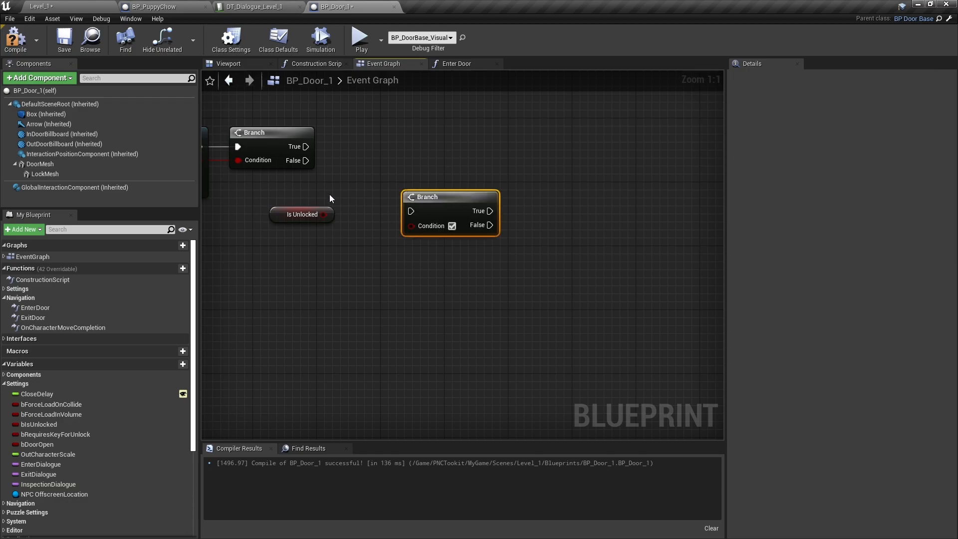
drag(324, 215, 417, 225)
drag(306, 160, 386, 205)
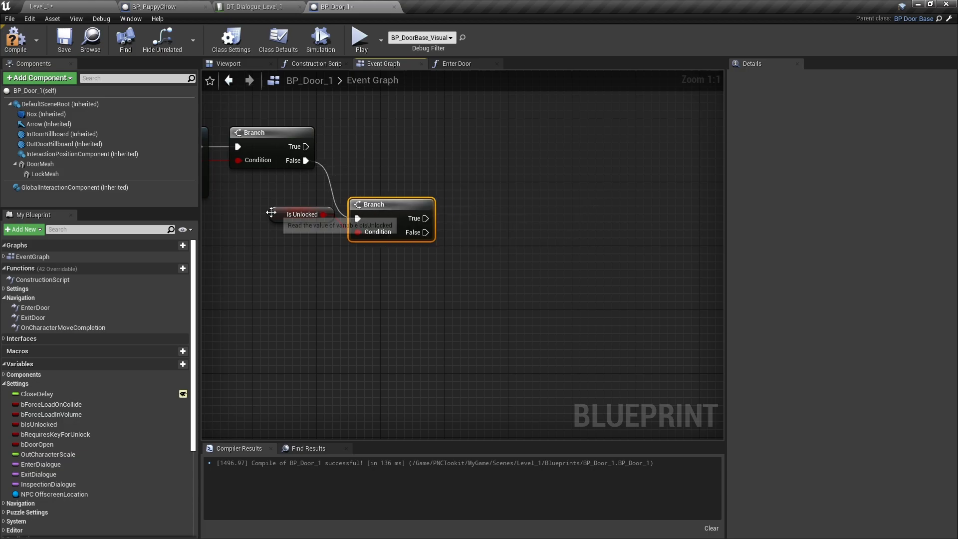
drag(275, 215, 277, 238)
right_drag(455, 347, 620, 373)
click(570, 342)
right_drag(591, 320, 483, 312)
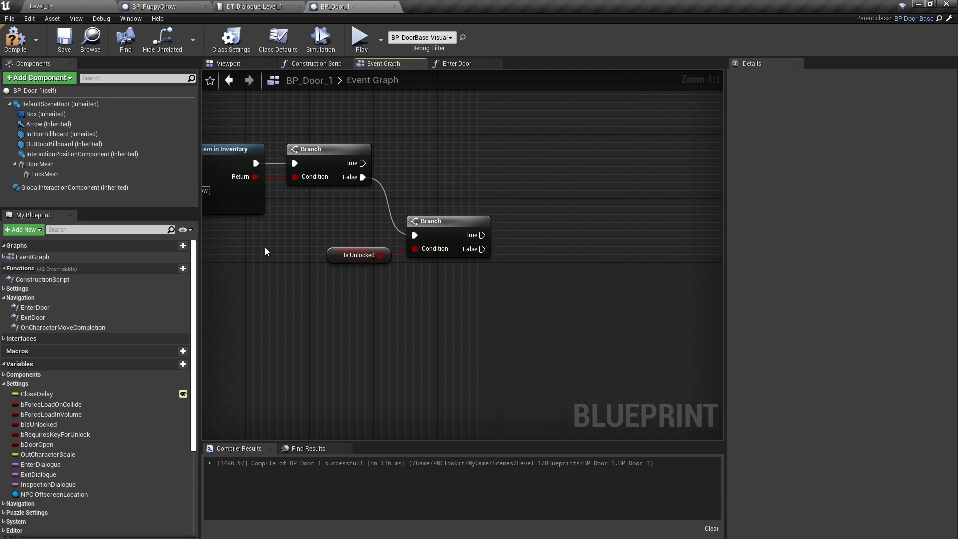
right_drag(508, 327, 426, 311)
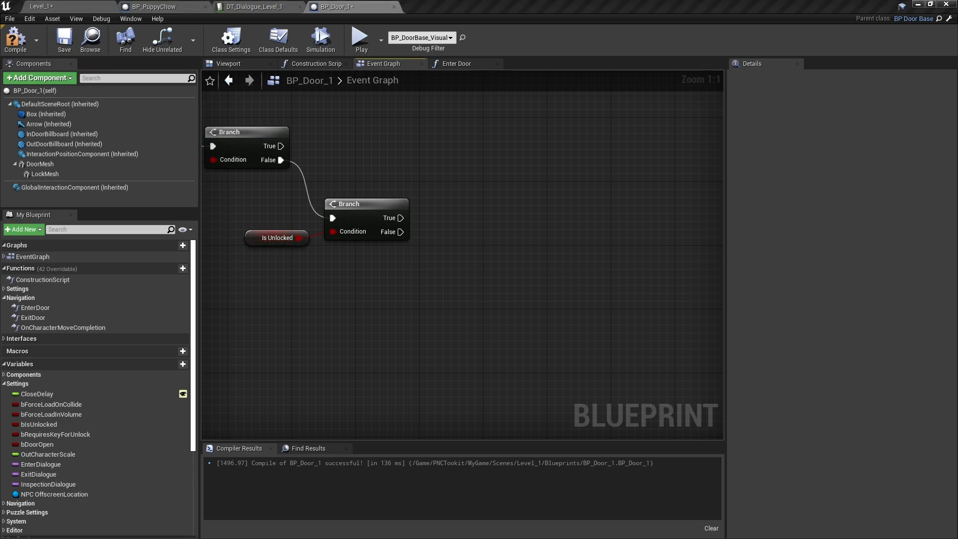
Add a Get PNC Character node below the Is Unlocked getter
right_click(405, 299)
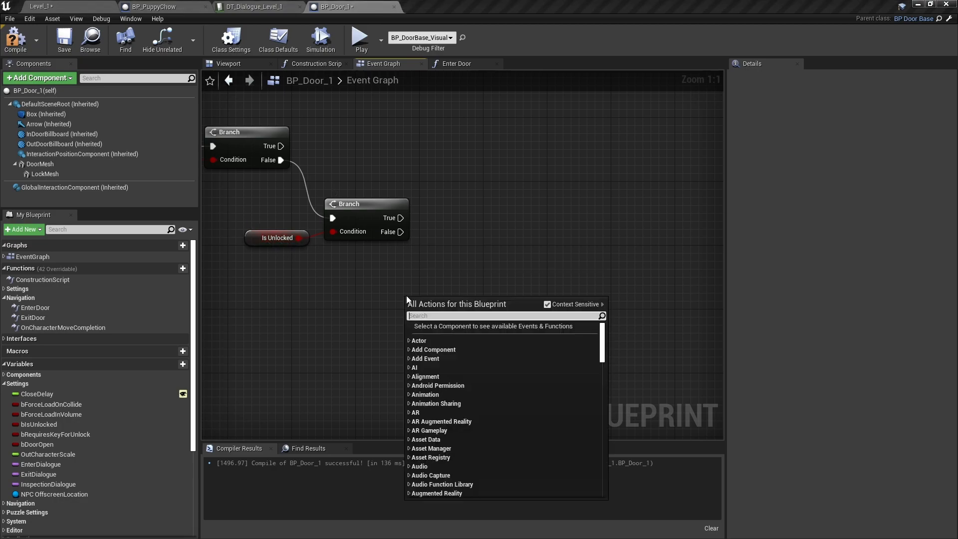
text(pncch)
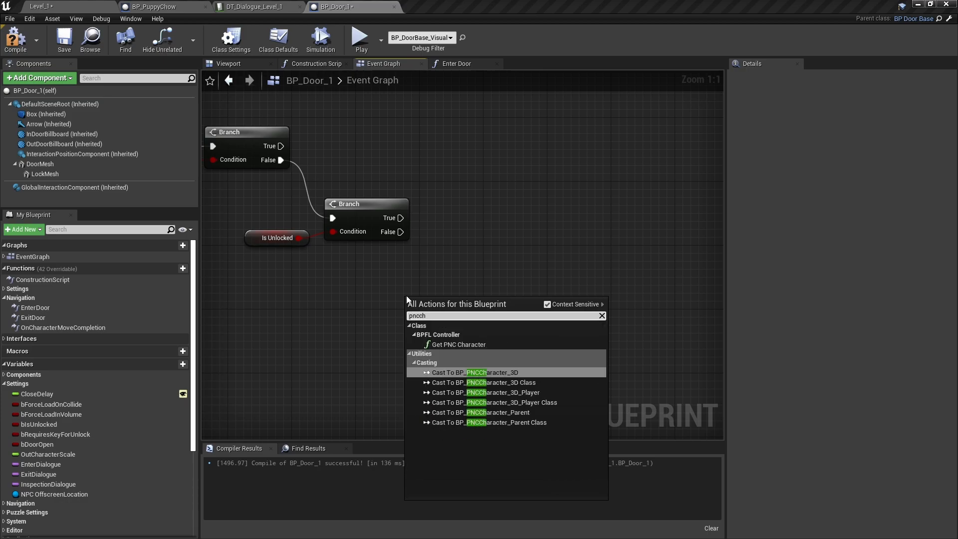
click(459, 345)
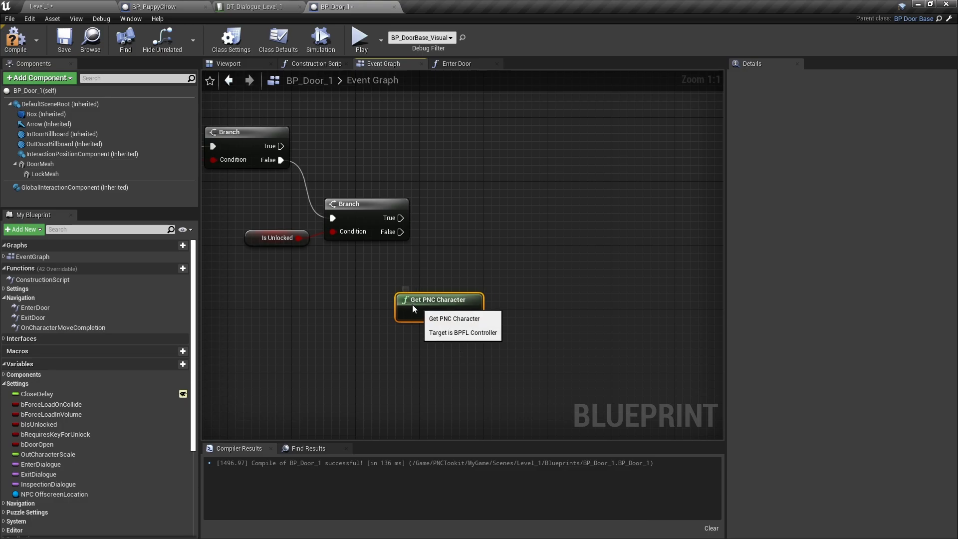
drag(363, 291, 349, 287)
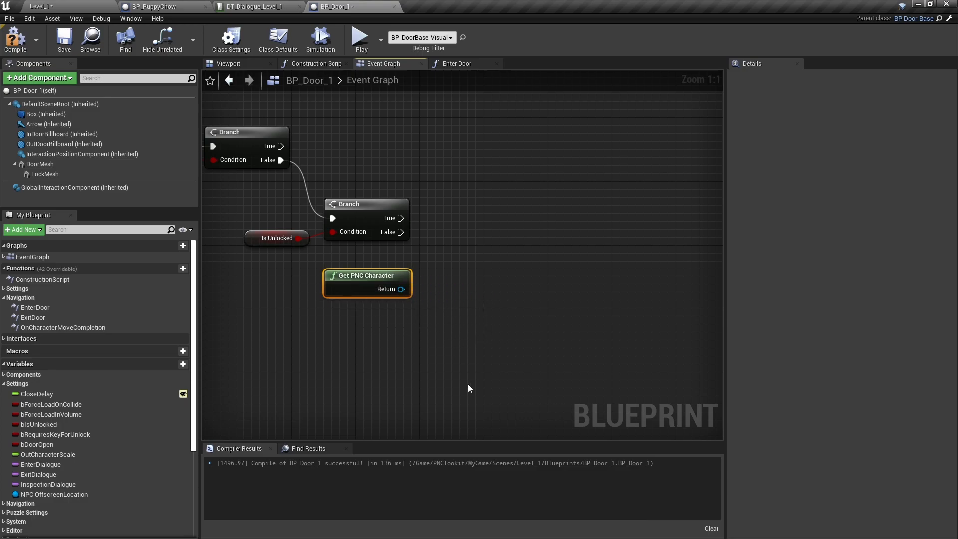
Add Look At targeting the PNC character, run from the Is Unlocked Branch's False output
drag(401, 290, 476, 264)
text(lookat)
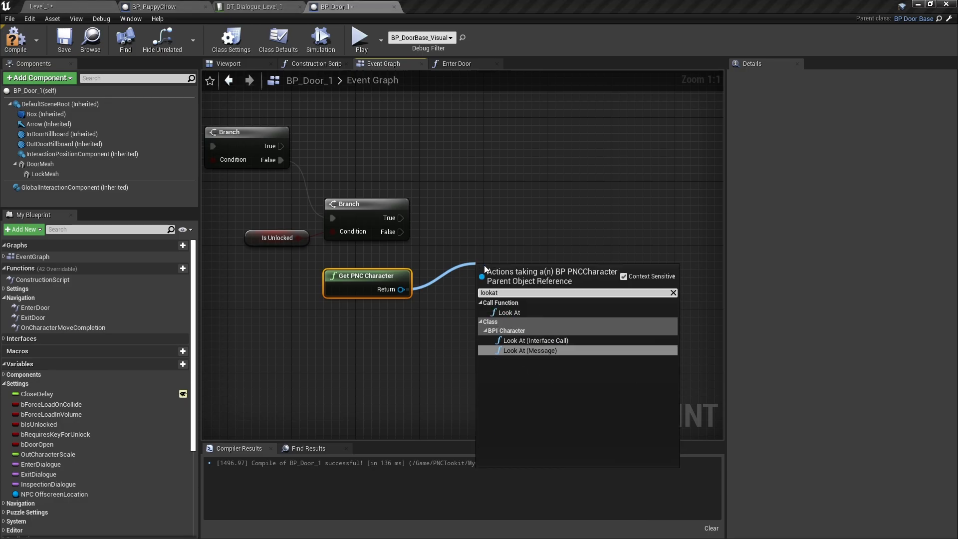
click(509, 313)
drag(484, 290, 400, 232)
drag(538, 296, 513, 281)
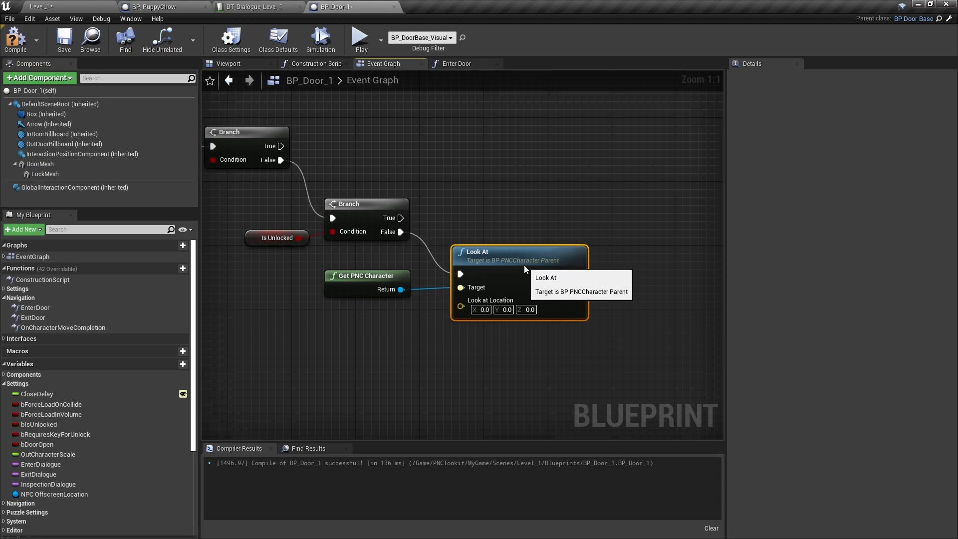
right_drag(360, 420, 422, 353)
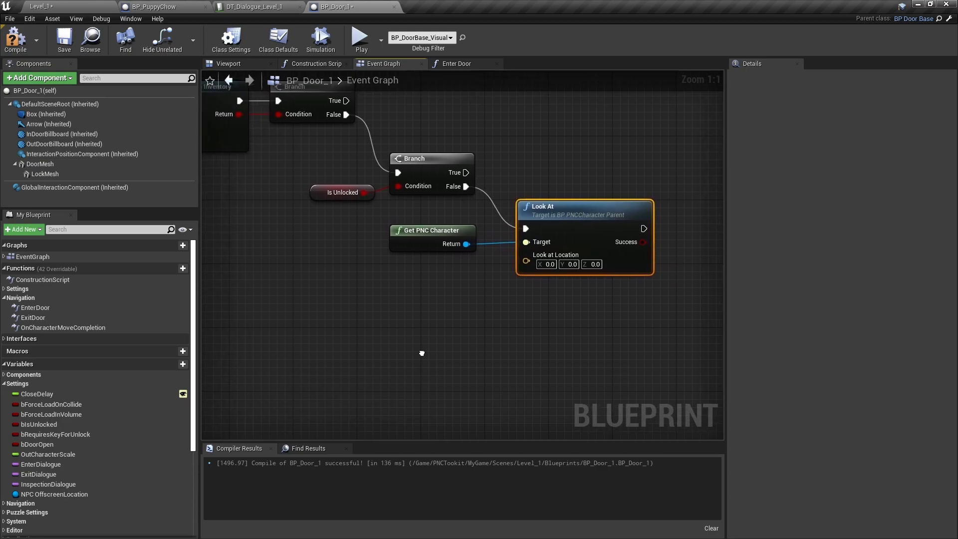
Add a Get Player Camera Manager node near Look At
right_click(402, 287)
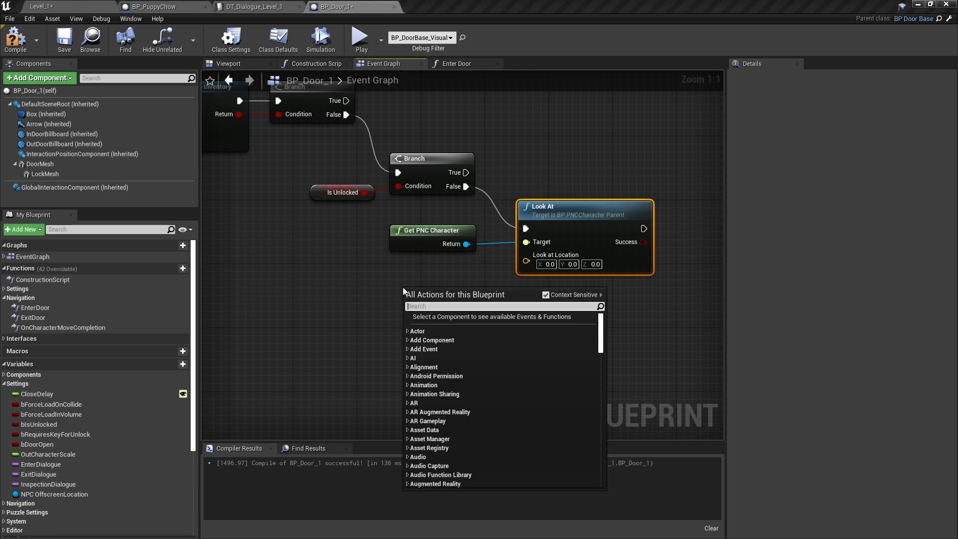
text(camera)
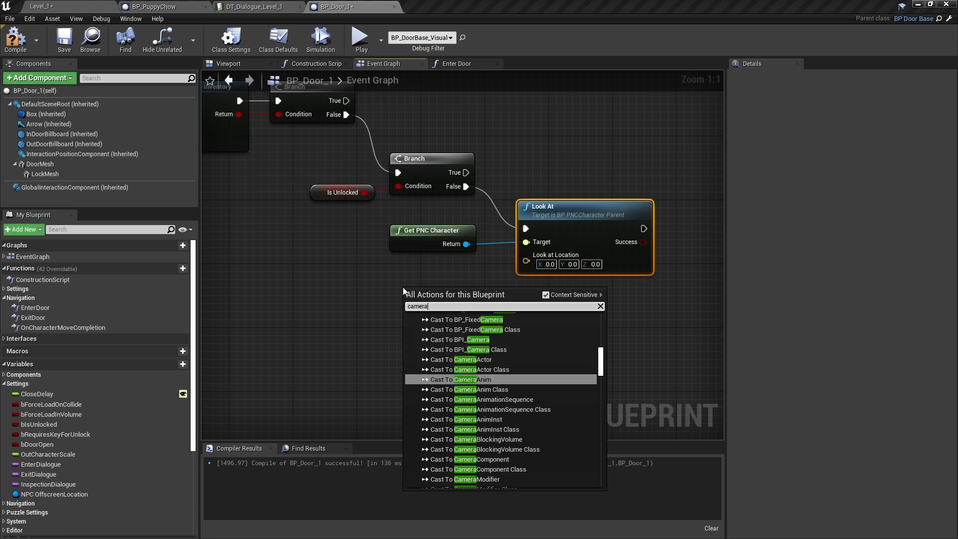
text(ma)
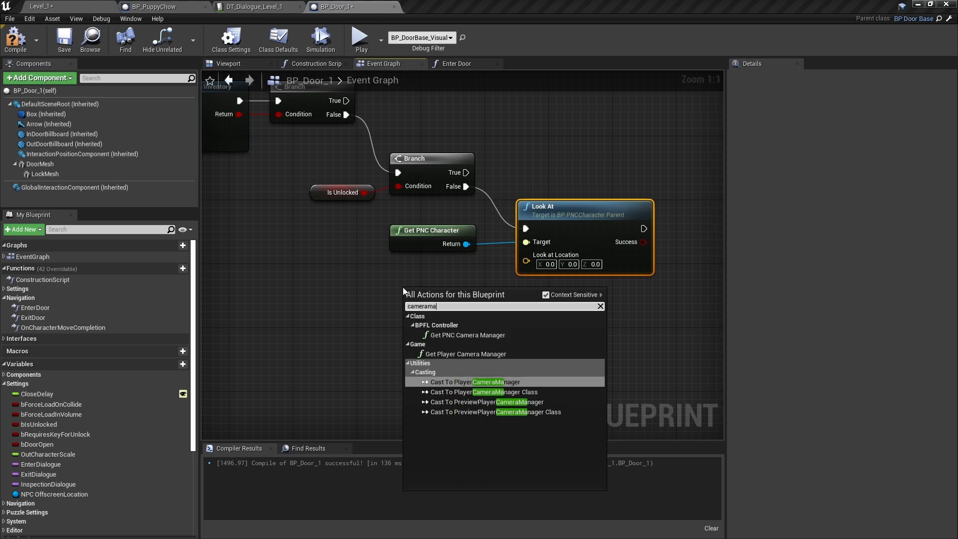
click(464, 354)
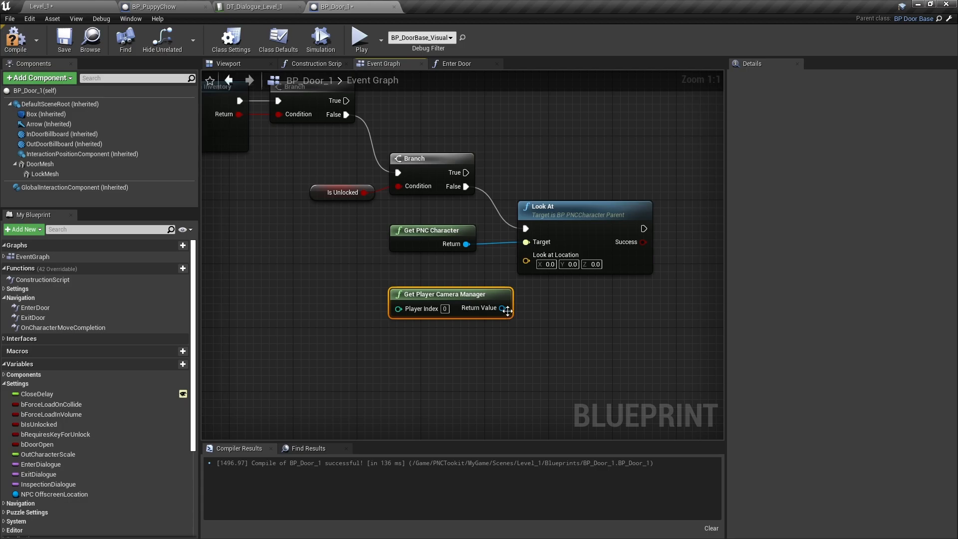
Feed the camera manager's GetActorLocation into Look At's Look at Location
drag(508, 310, 415, 351)
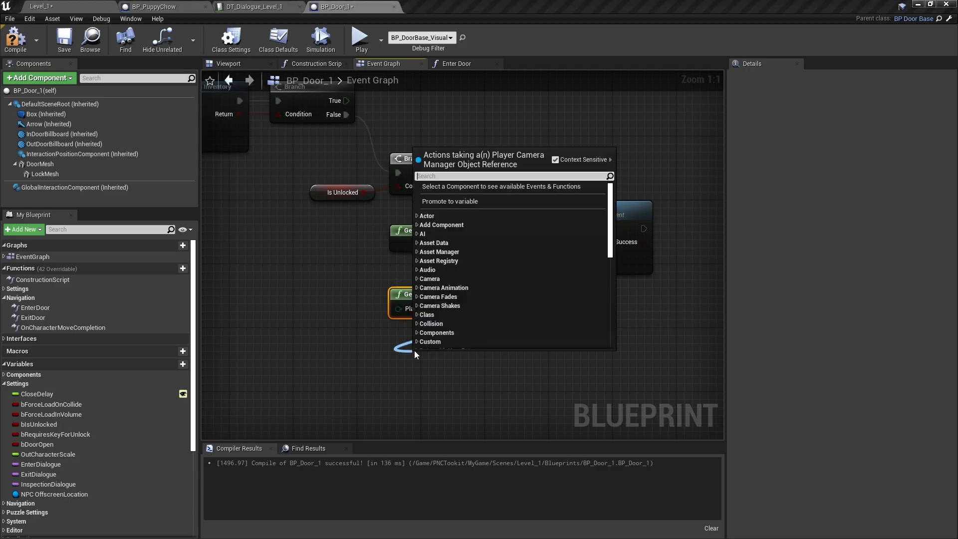
text(location)
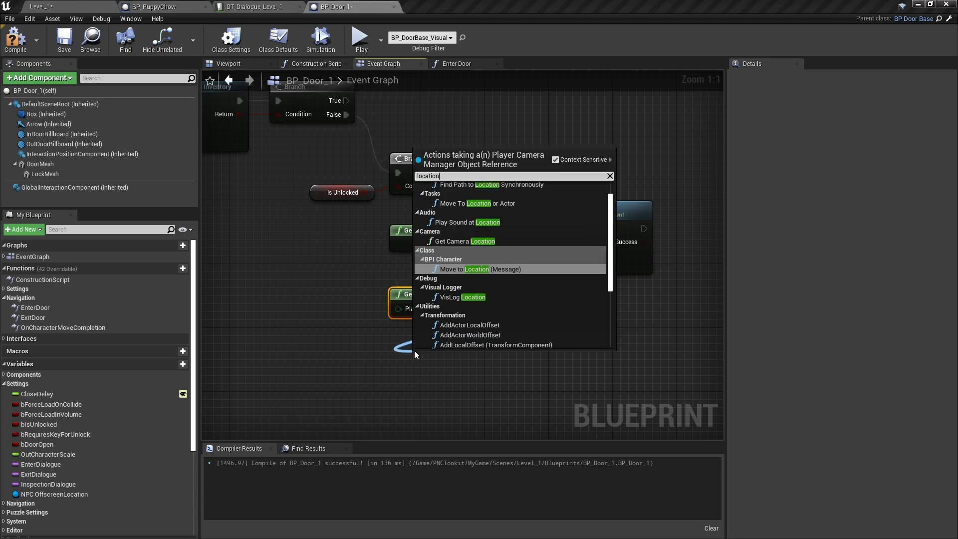
scroll(551, 262, down, 5)
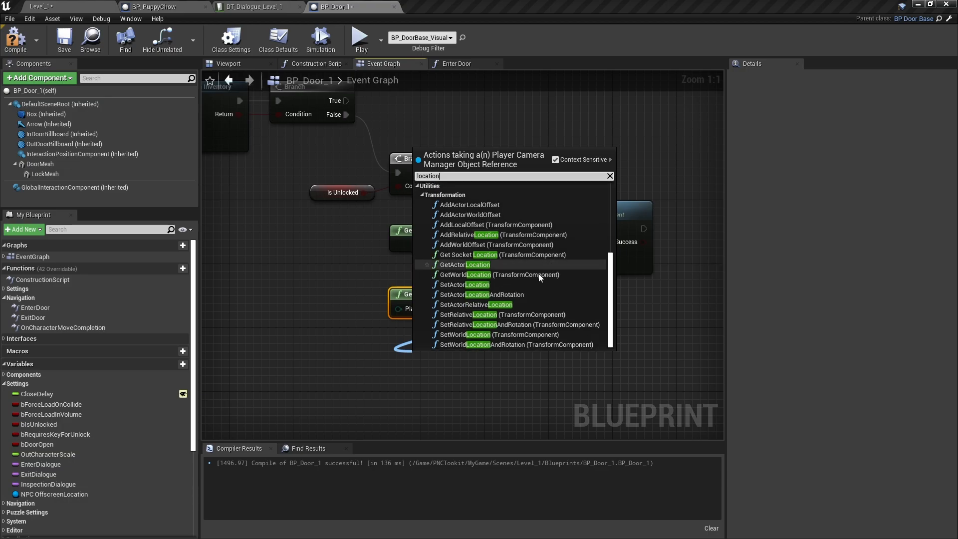
click(464, 265)
drag(489, 364, 528, 263)
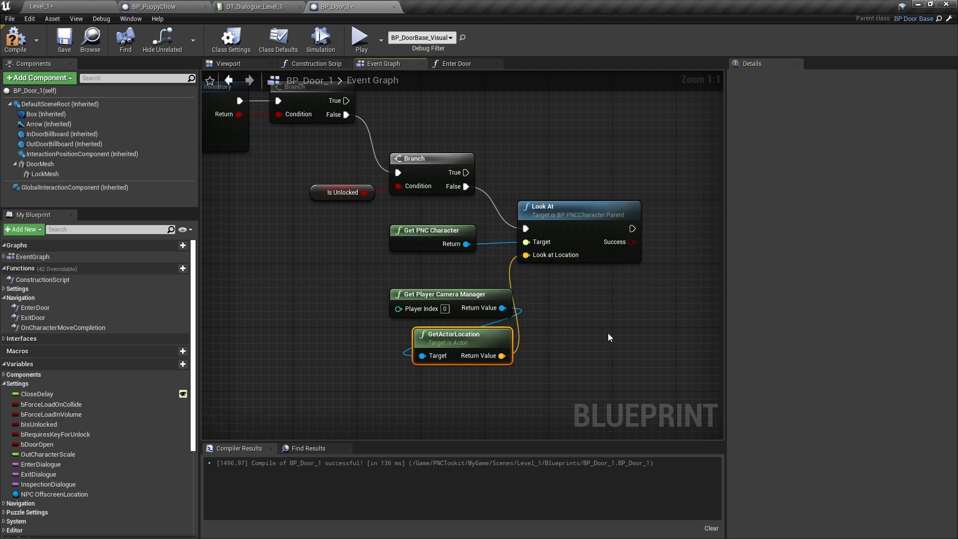
right_drag(632, 329, 454, 328)
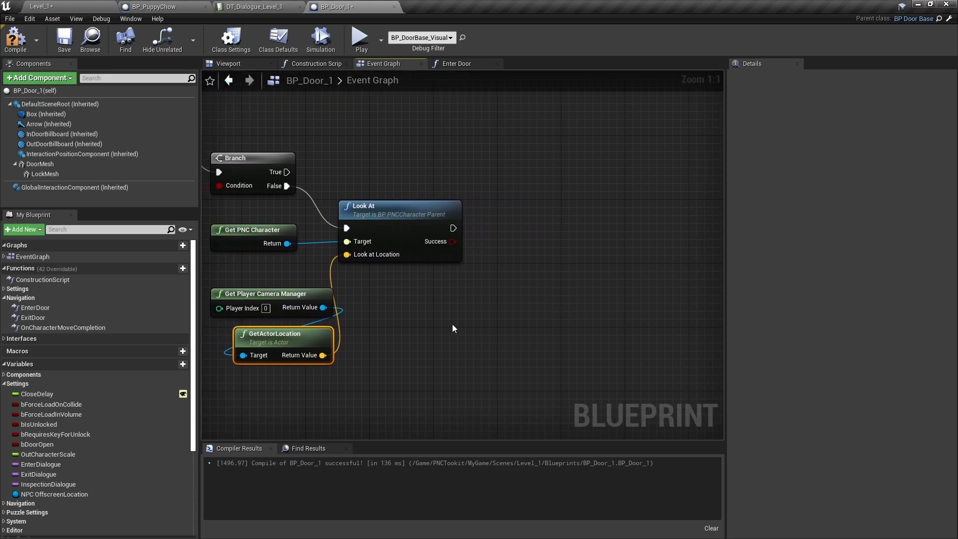
Follow Look At with Start Dialogue Sequence using row LockedDoor, then realign the camera nodes
drag(452, 228, 511, 225)
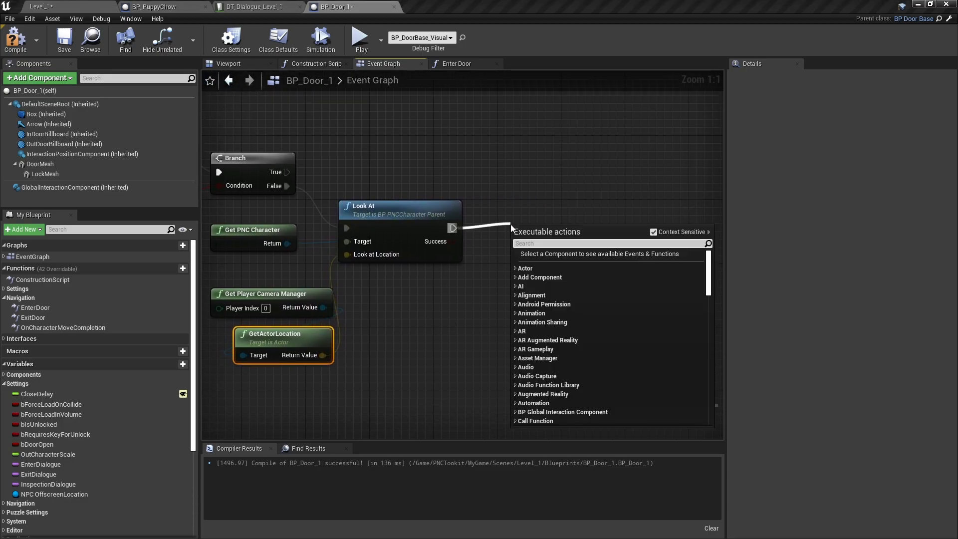
text(dial)
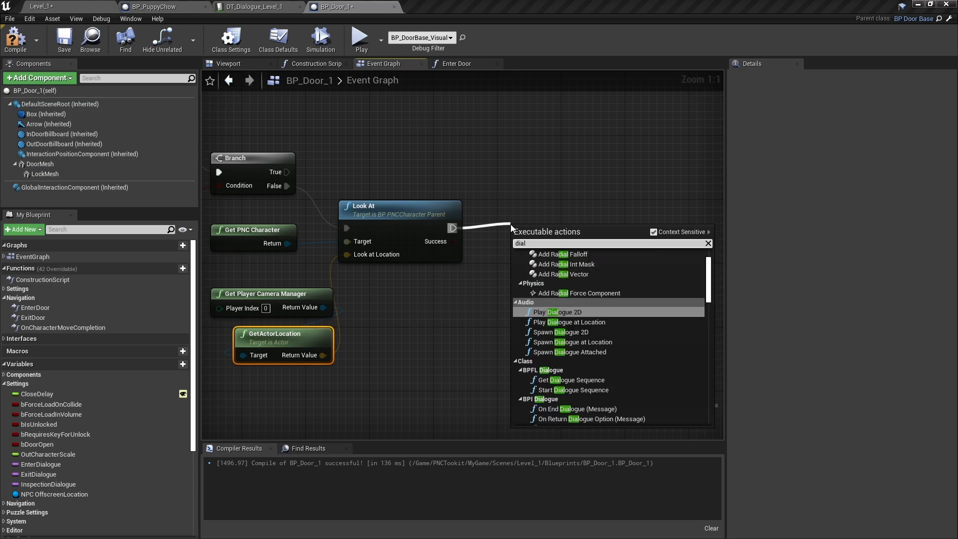
text(o)
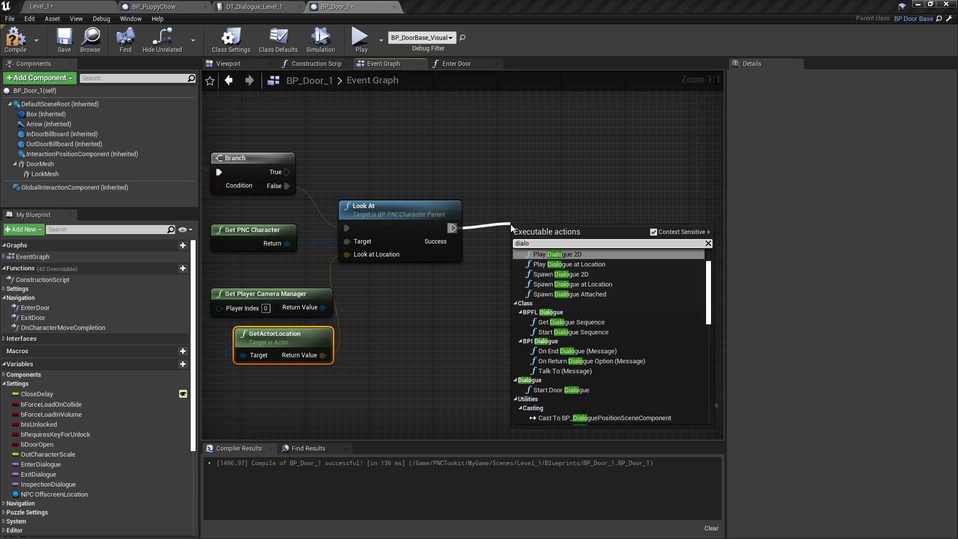
click(579, 332)
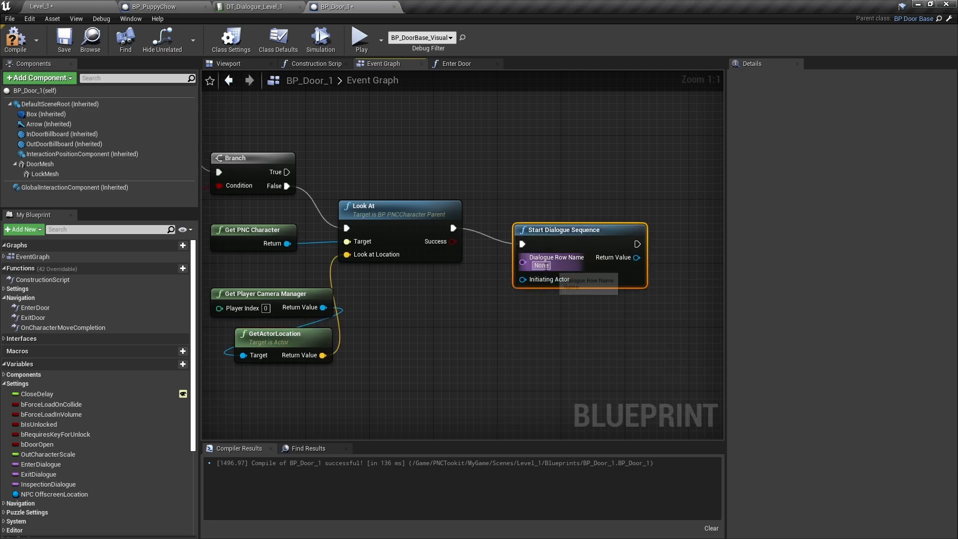
text(LockedDoor)
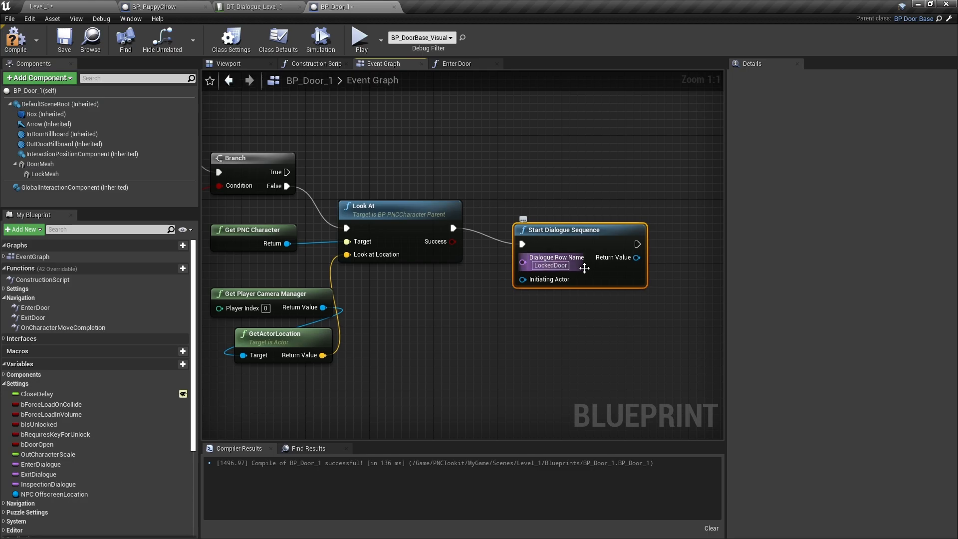
drag(572, 244, 548, 228)
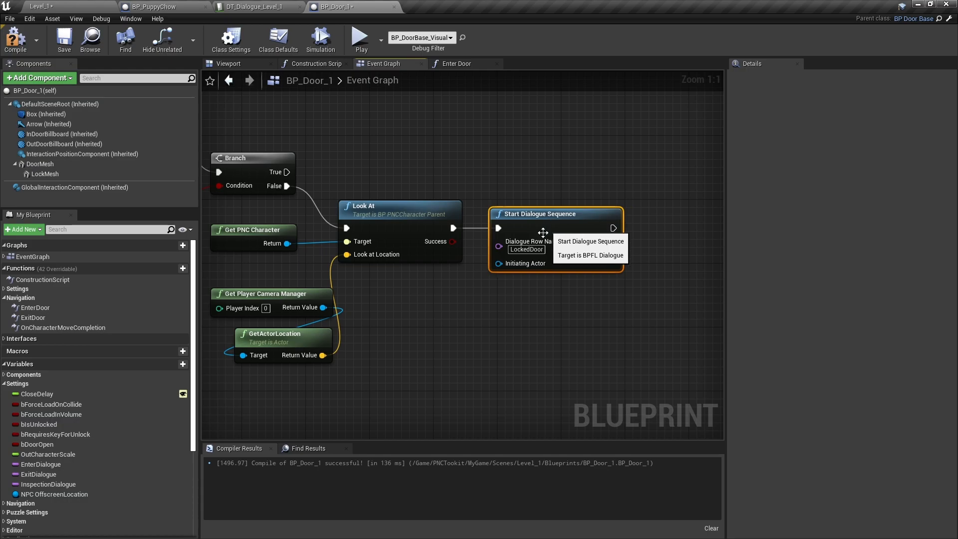
drag(255, 397, 299, 279)
right_drag(286, 350, 603, 380)
click(381, 298)
scroll(350, 295, down, 3)
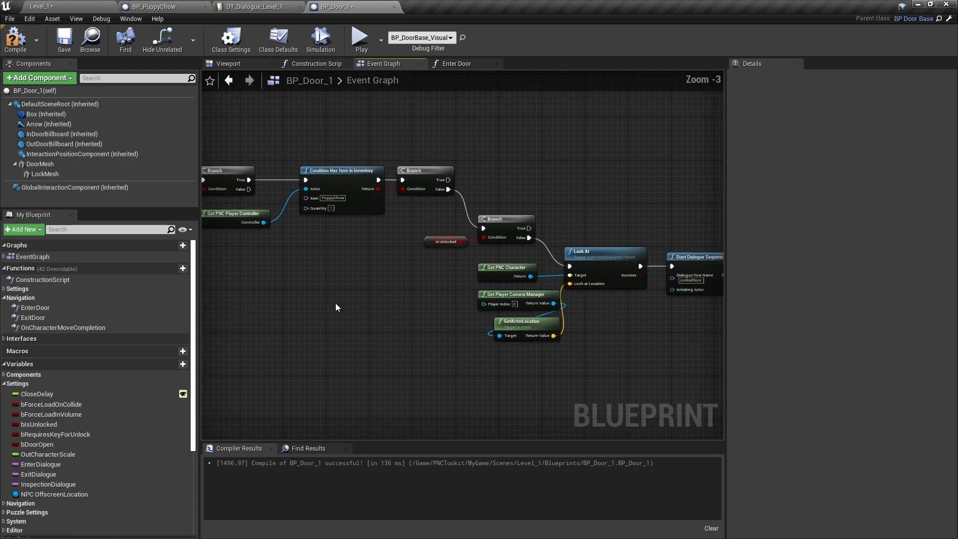
right_drag(350, 295, 607, 361)
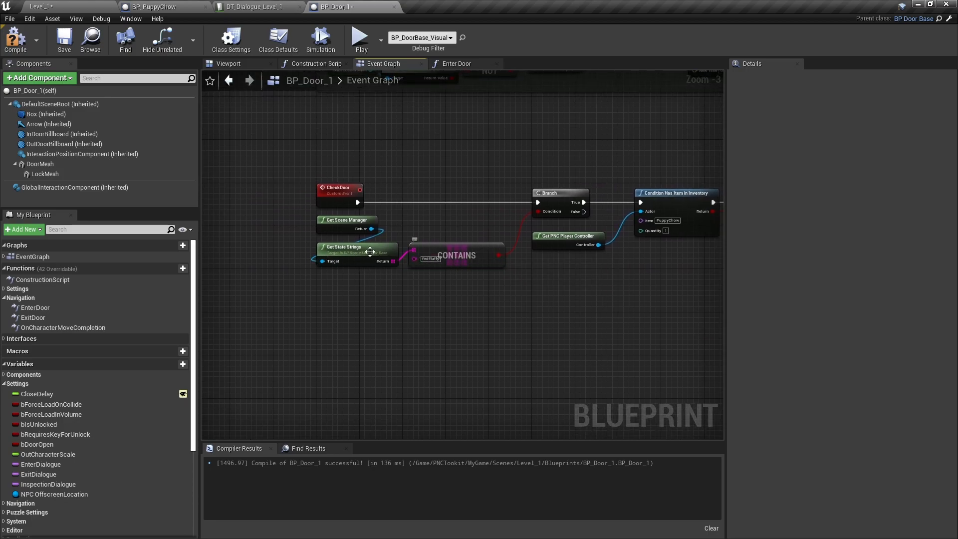
right_drag(496, 327, 341, 339)
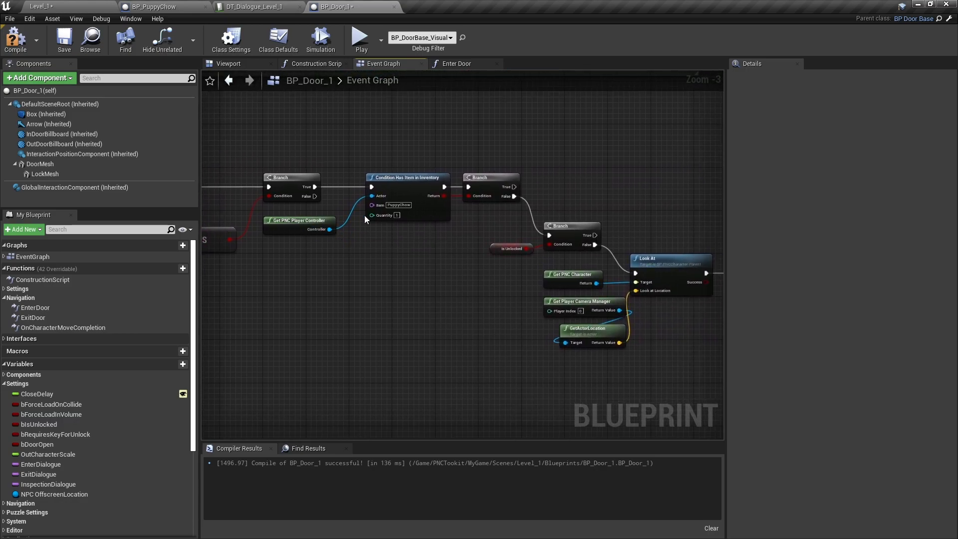
right_drag(585, 346, 380, 340)
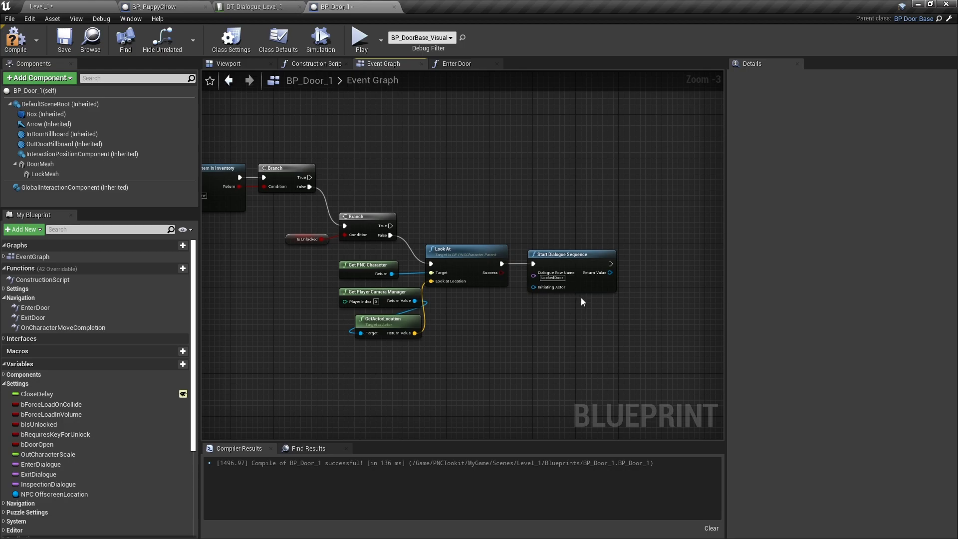
Switch to the DT_Dialogue_Level_1 data table editor to view its dialogue rows
click(252, 9)
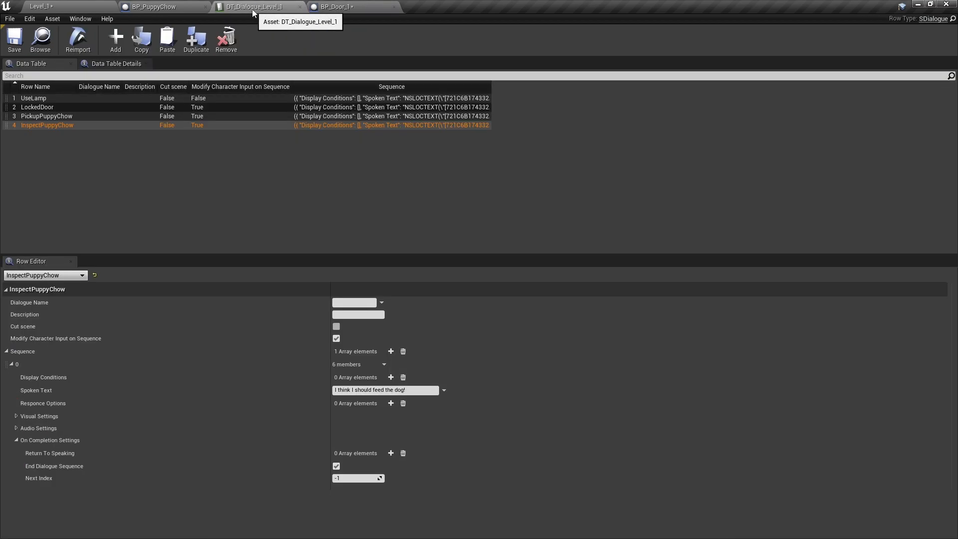
Review the LockedDoor dialogue row, then save the Level_1 map
click(50, 109)
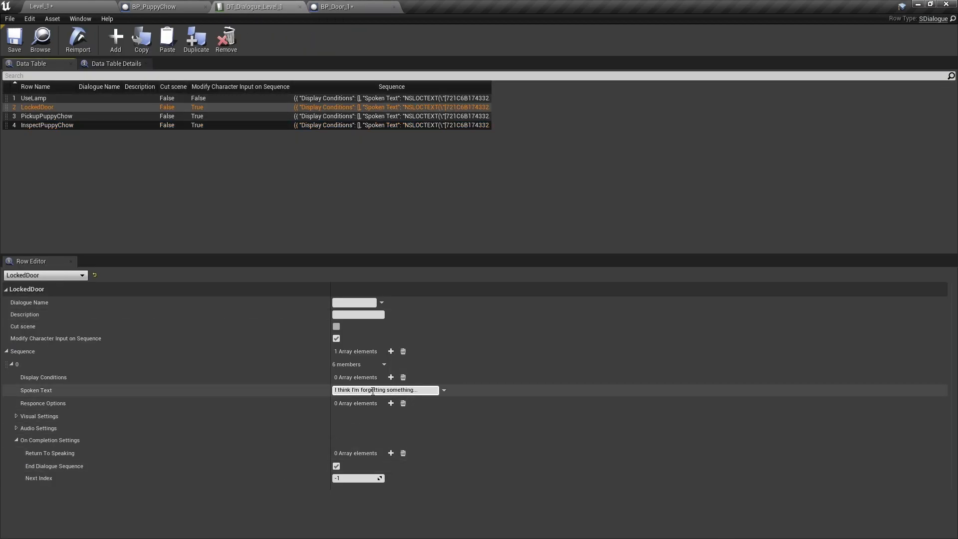
click(66, 7)
click(181, 37)
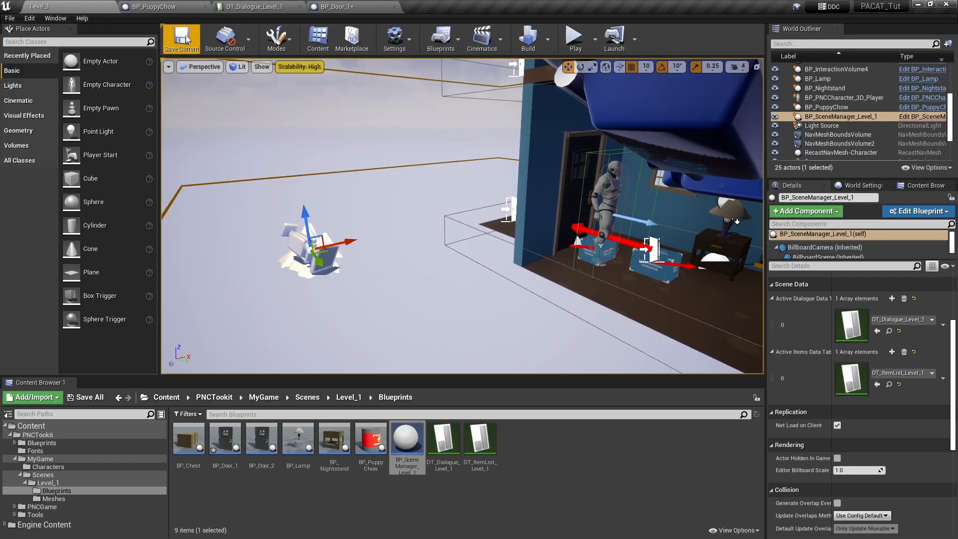
Play-test the level, confirming the locked door says 'I think I'm forgetting something...'
click(577, 39)
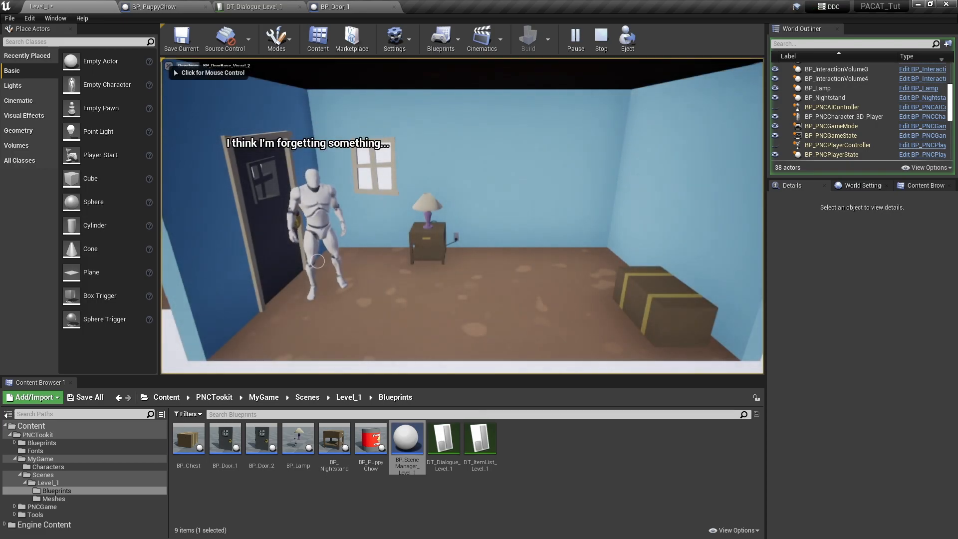
click(272, 224)
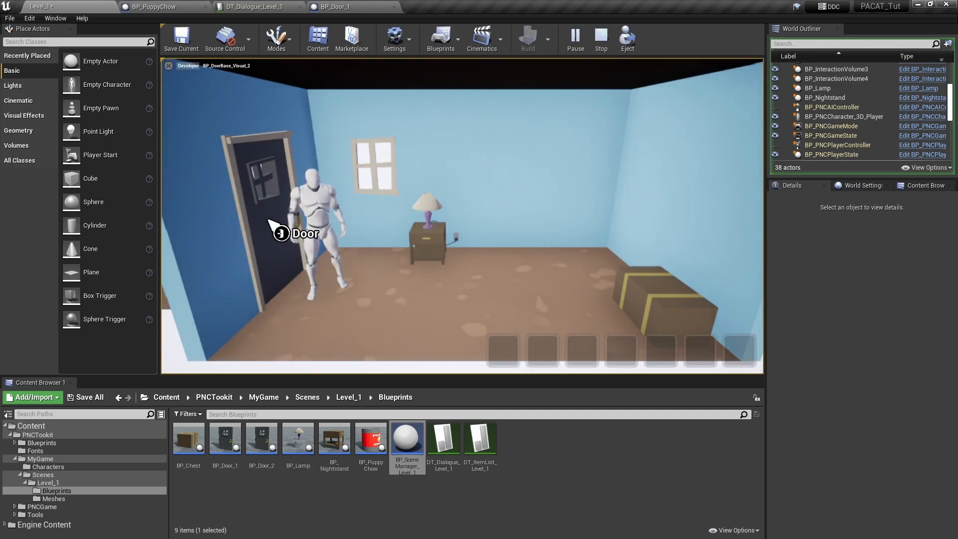
click(602, 39)
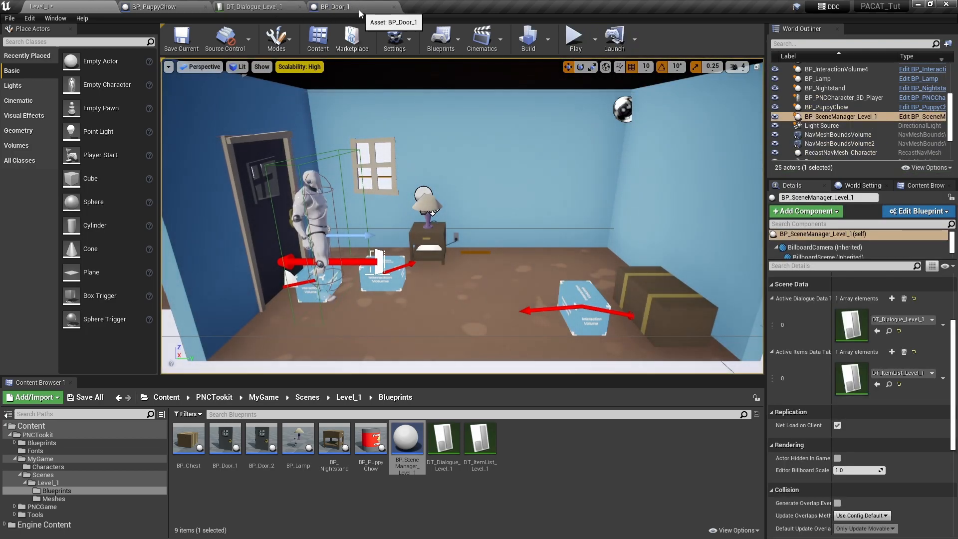
In BP_Door_1, wire Branch True to Change Door Locked State with Unlocked ticked, and compile
click(358, 10)
right_drag(315, 202, 527, 225)
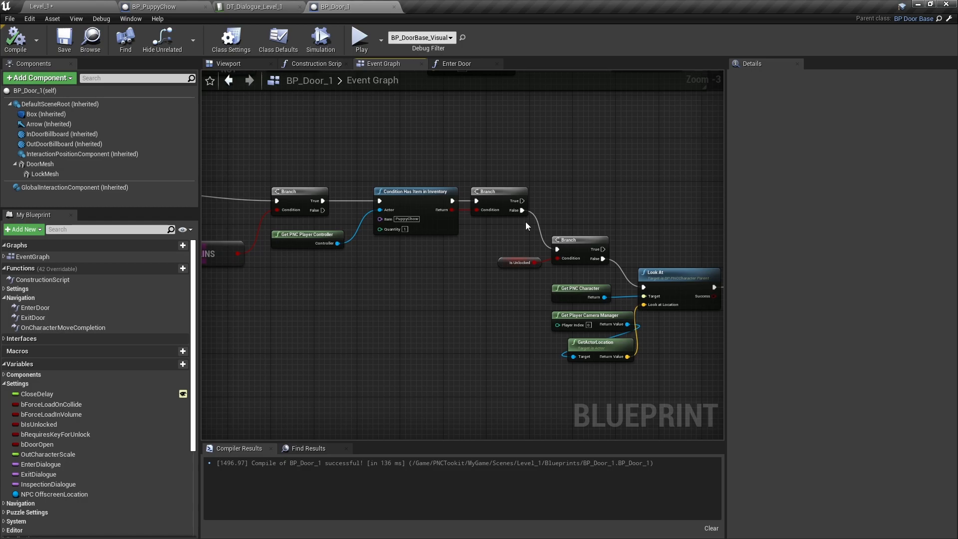
scroll(479, 288, up, 3)
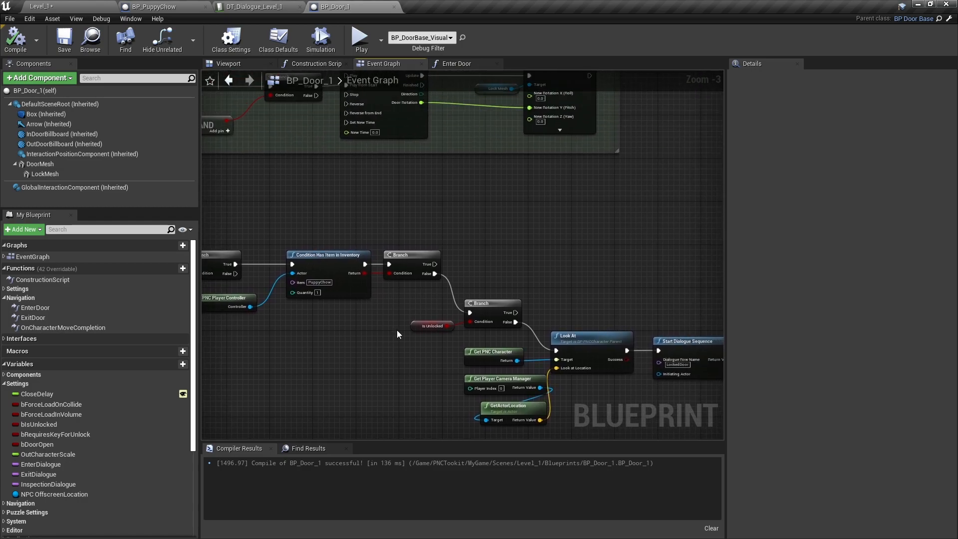
drag(454, 232, 547, 213)
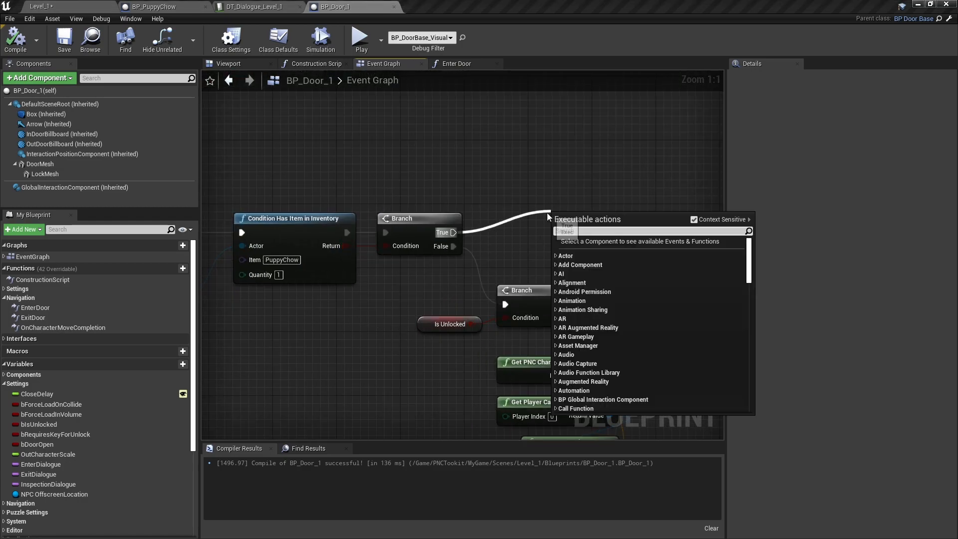
text(doo)
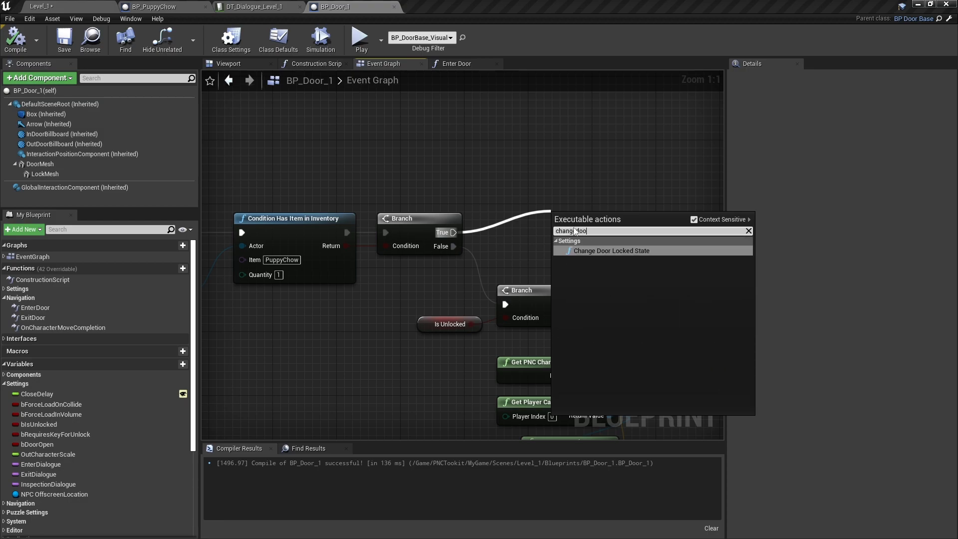
click(627, 251)
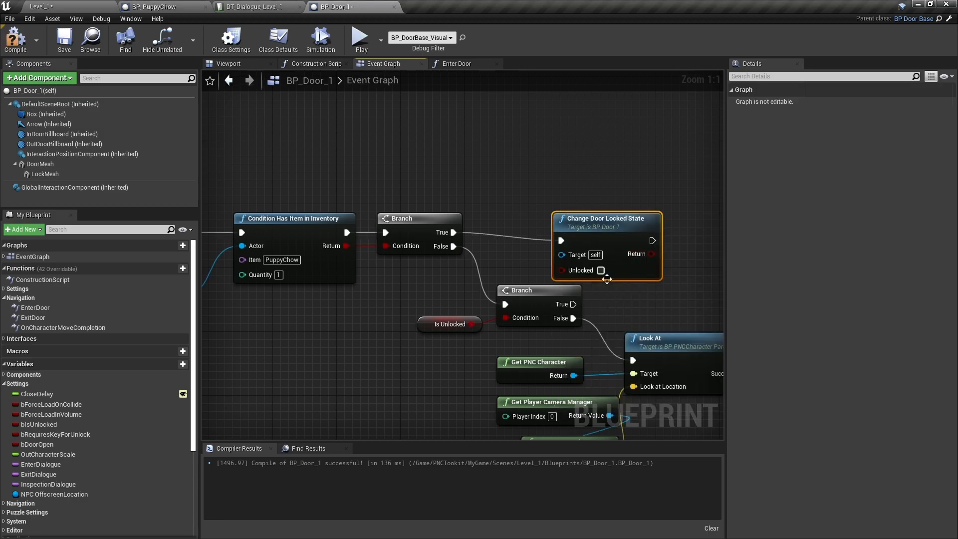
drag(613, 225, 565, 216)
click(15, 40)
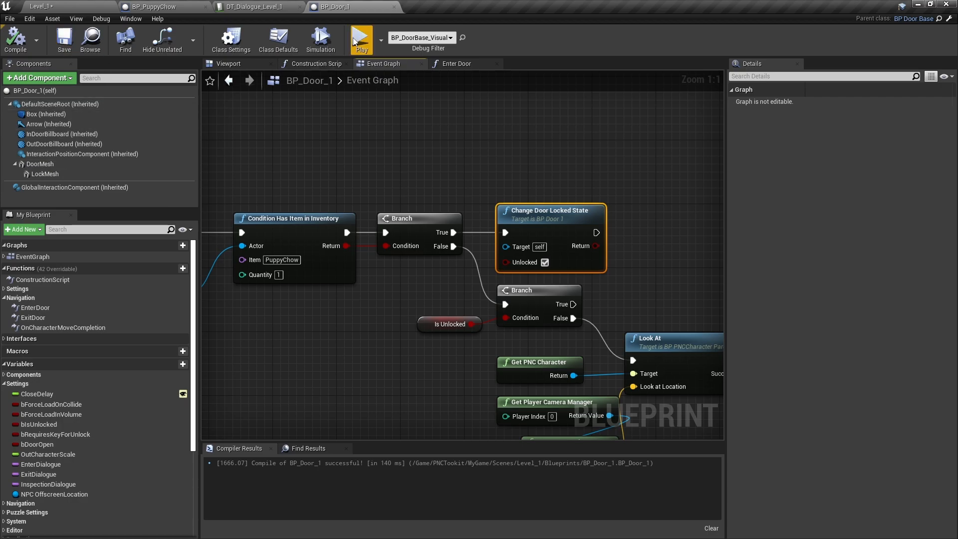
click(73, 6)
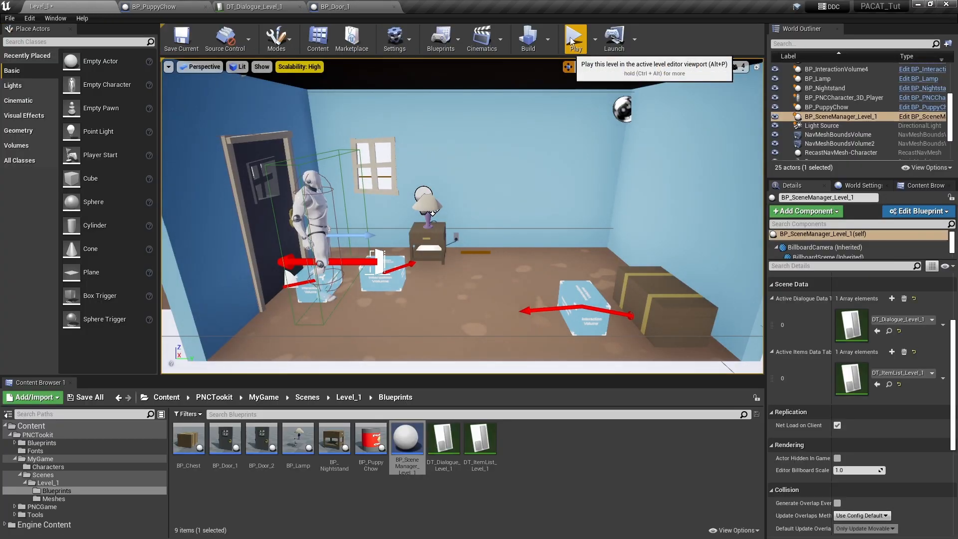
Play-test opening the chest, picking up the Puppy Chow, and walking to the door
click(572, 42)
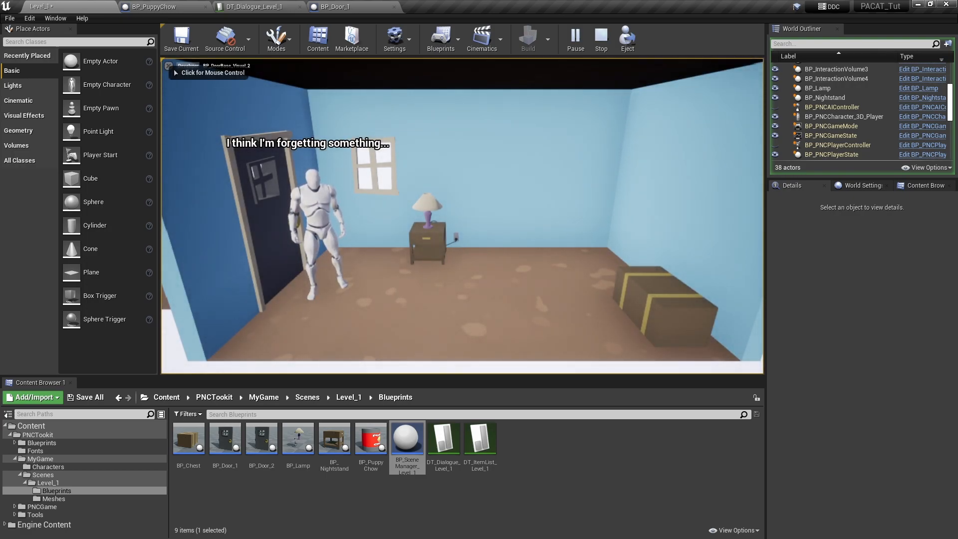
click(329, 229)
click(676, 300)
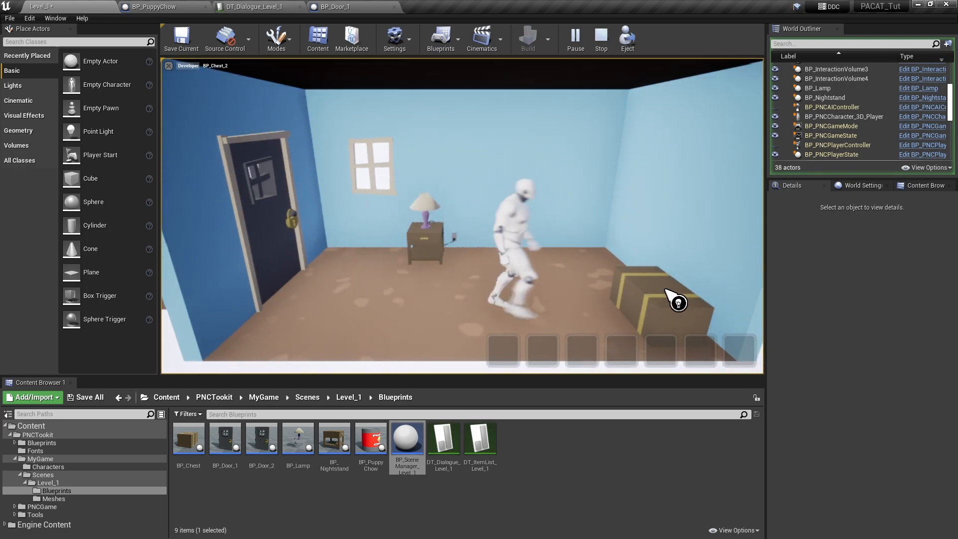
click(627, 300)
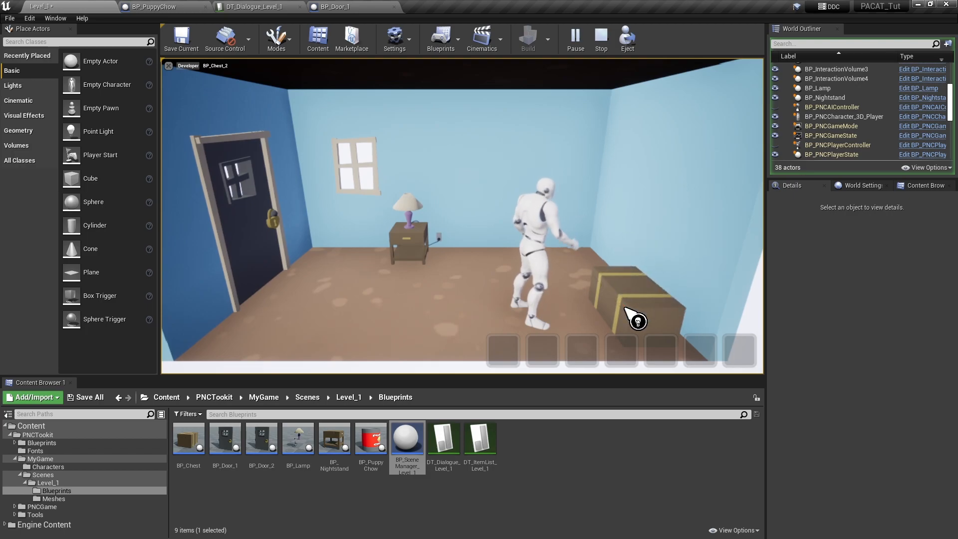
click(655, 295)
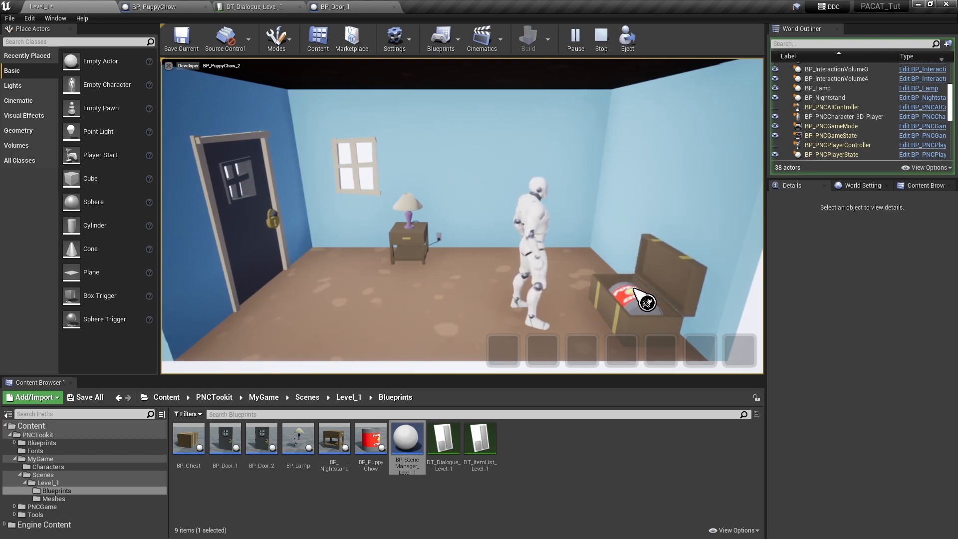
click(636, 294)
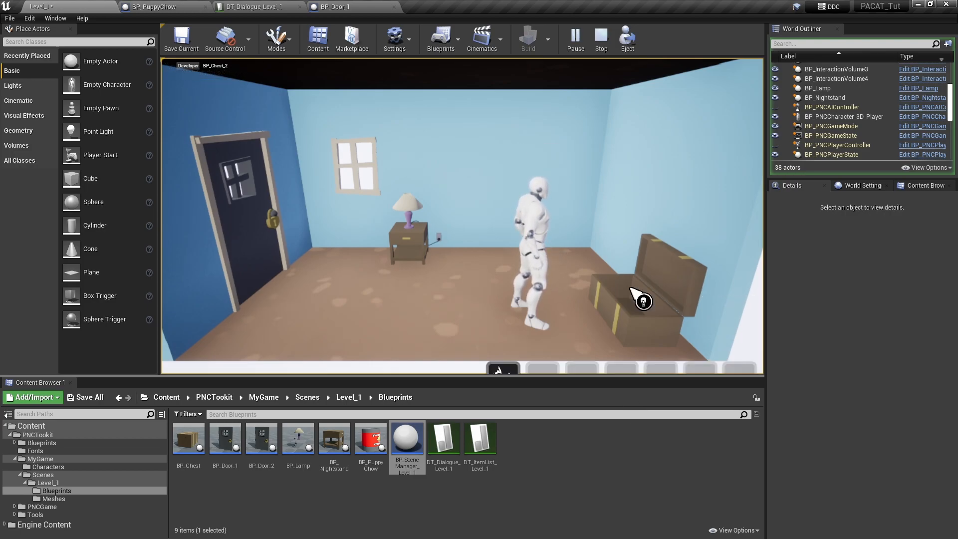
click(267, 240)
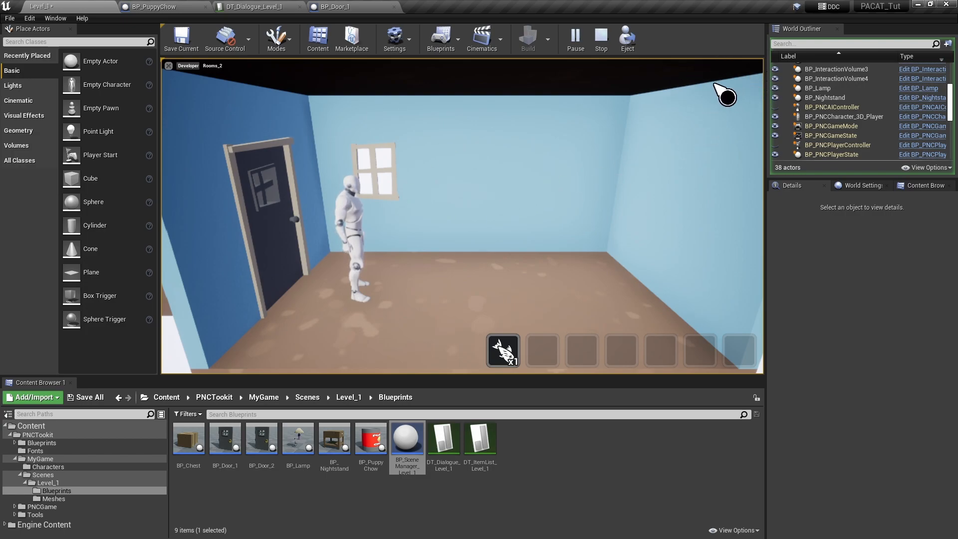
click(602, 37)
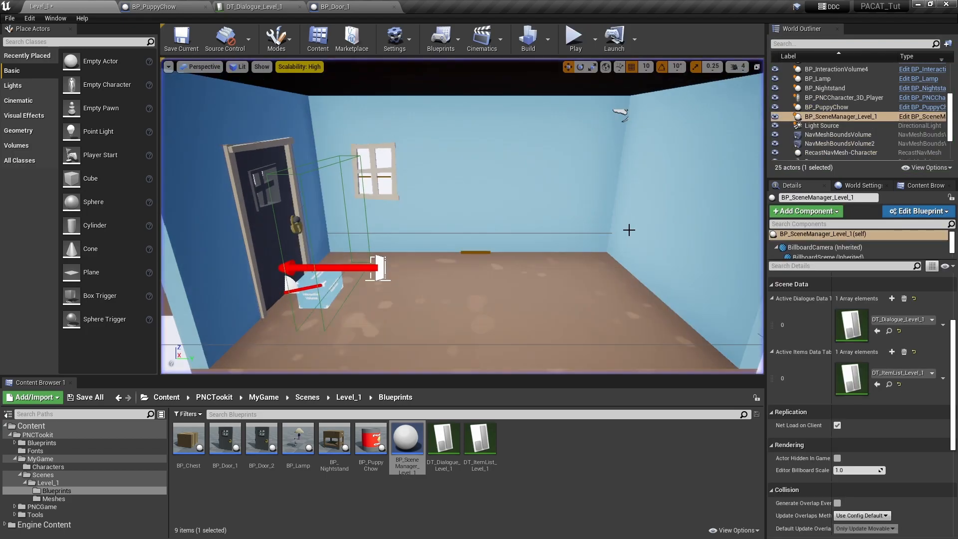
Play again, inspect the Puppy Chow in the inventory, and walk through the now-opening door
click(576, 40)
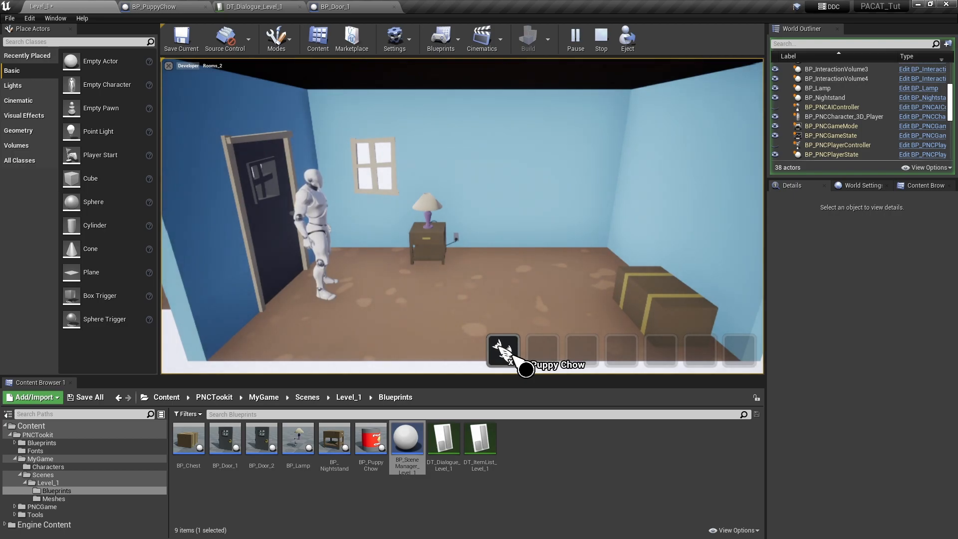
click(676, 298)
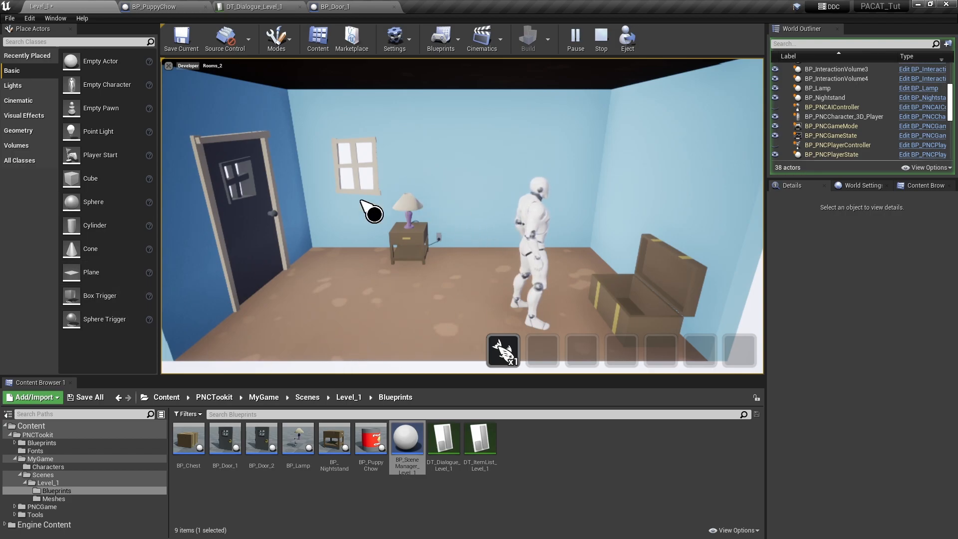
click(499, 344)
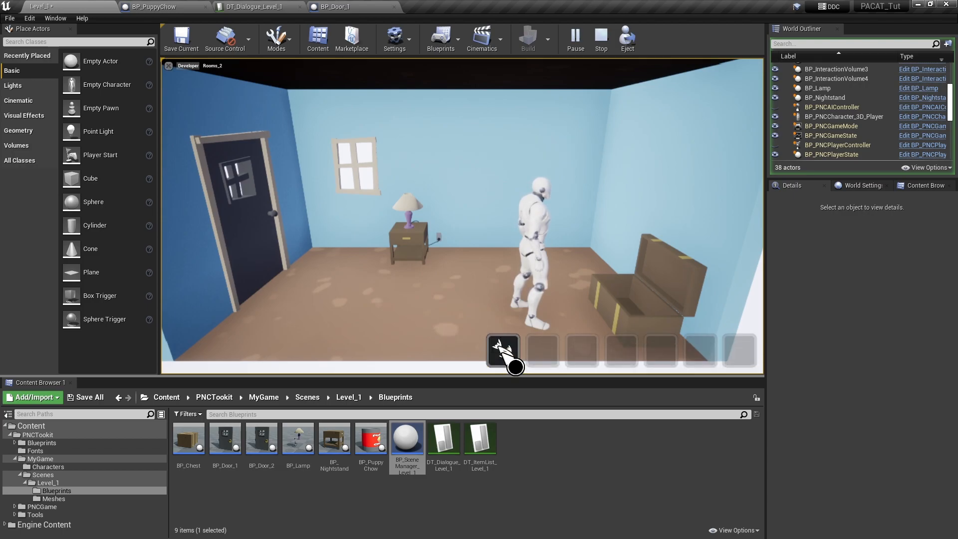
click(252, 245)
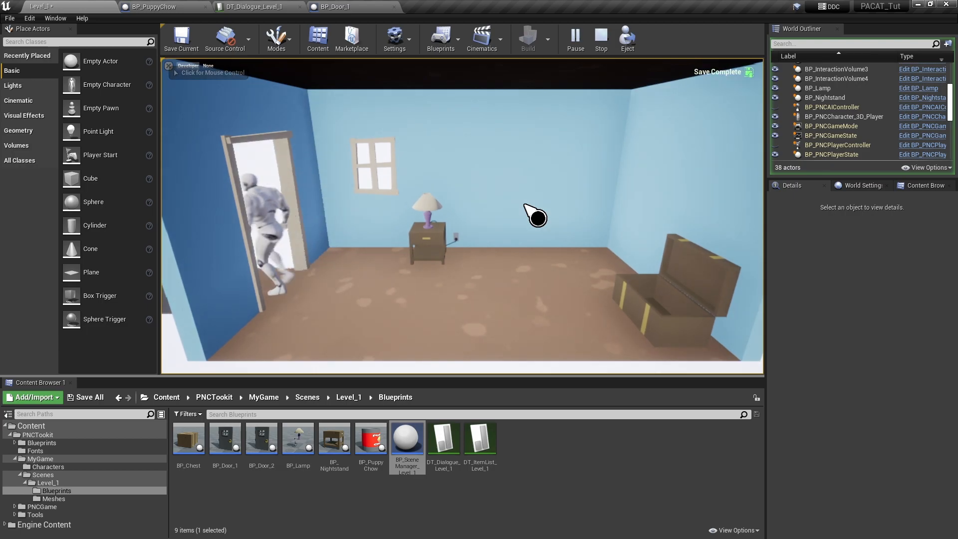
click(602, 36)
Fly the viewport camera back and rotate it to overlook both floors of Level_1
key(s)
right_drag(535, 248, 515, 162)
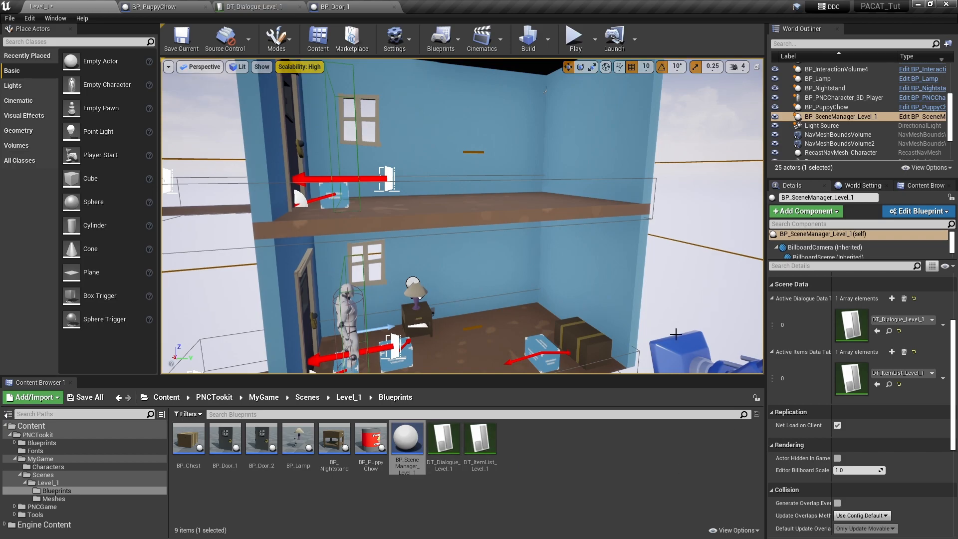
right_drag(614, 216, 589, 245)
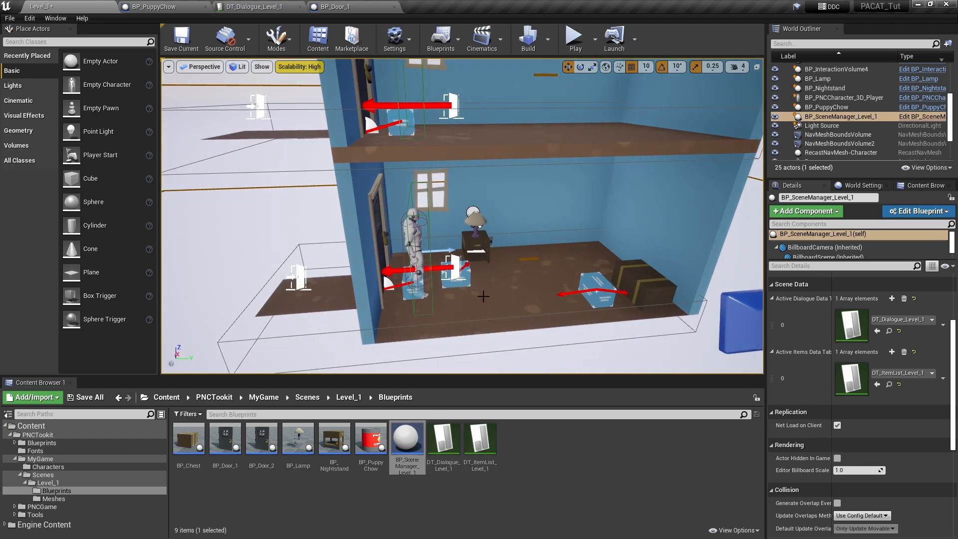
right_drag(594, 248, 591, 100)
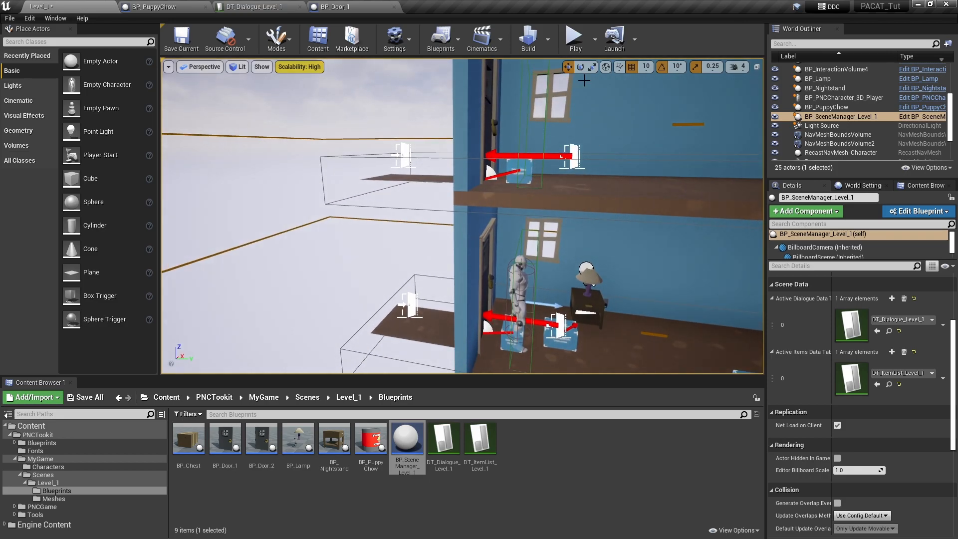